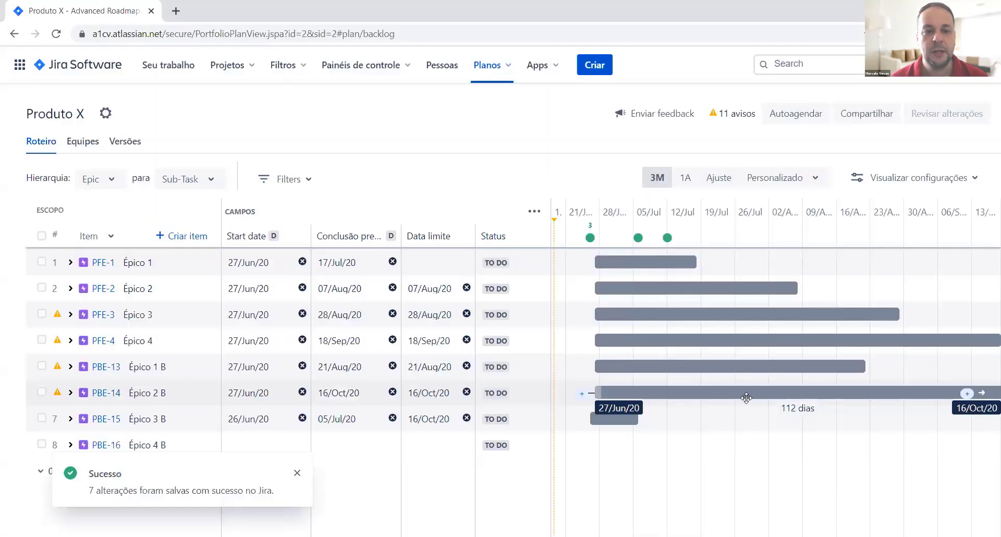
Dismiss the save notification and open the list of all projects.
left_click(297, 473)
left_click(220, 73)
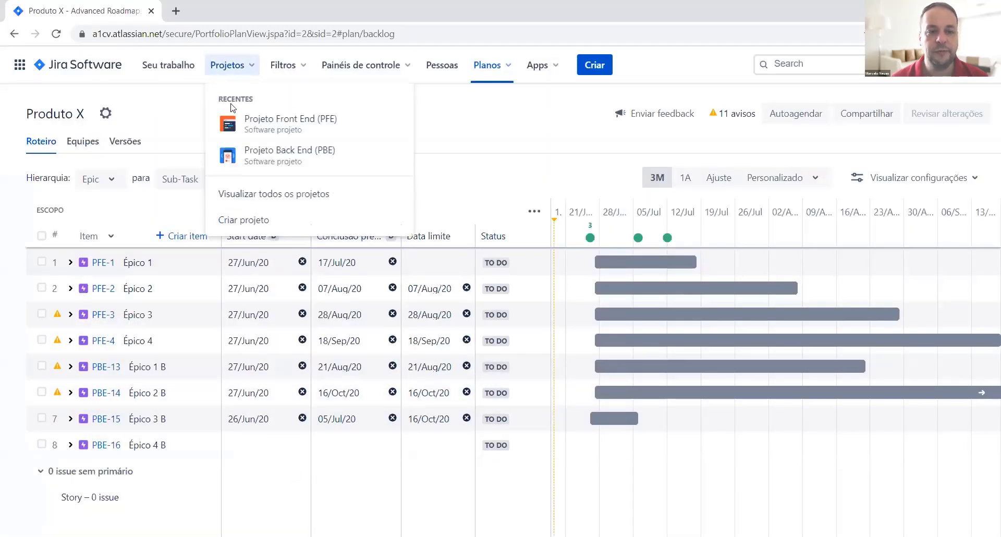
left_click(252, 192)
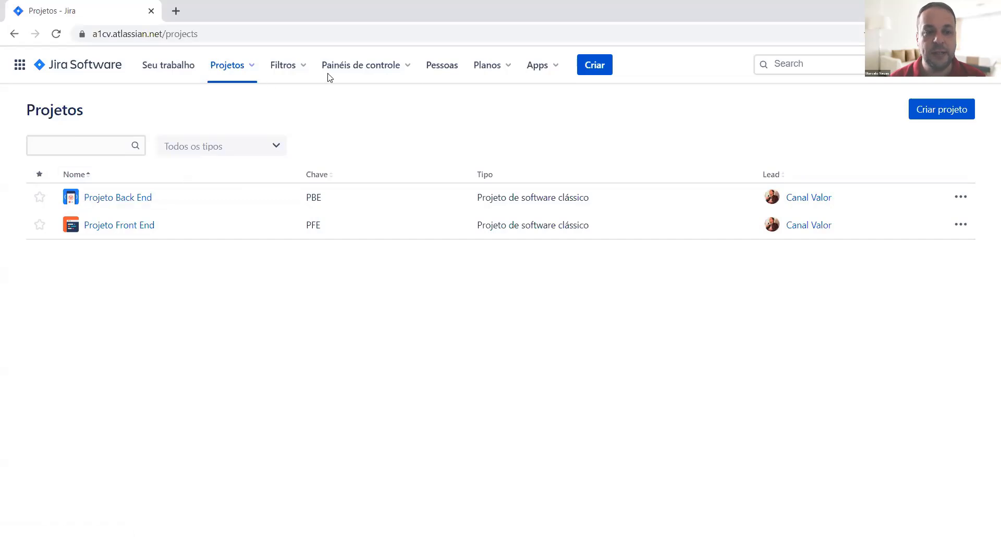
Open the Produto X plan and expand Épico 1 to show its stories.
left_click(497, 74)
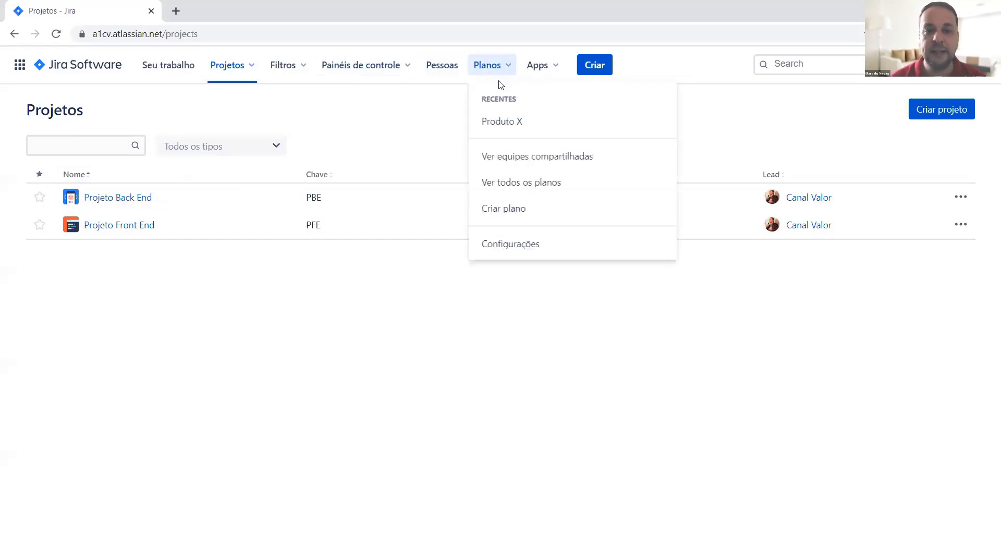
left_click(545, 122)
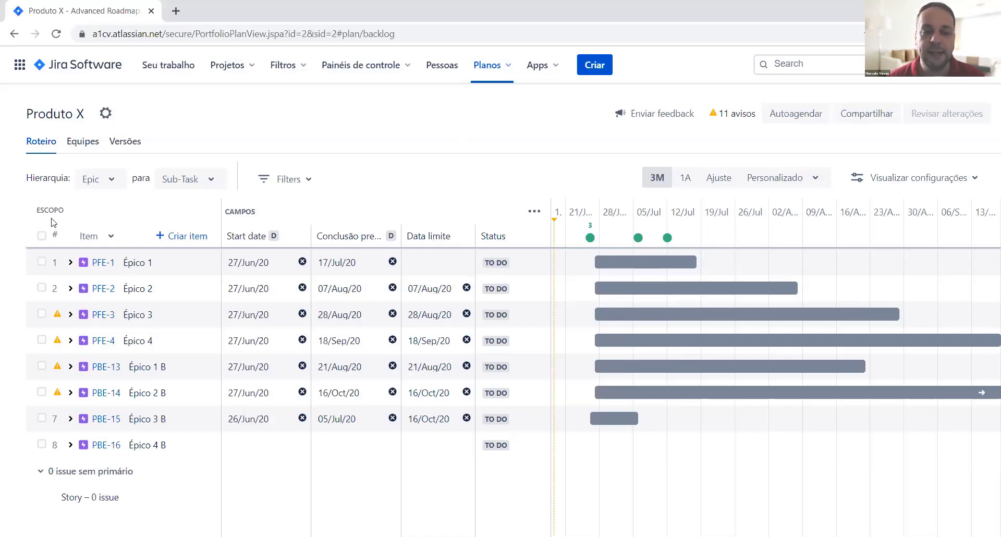
left_click(73, 264)
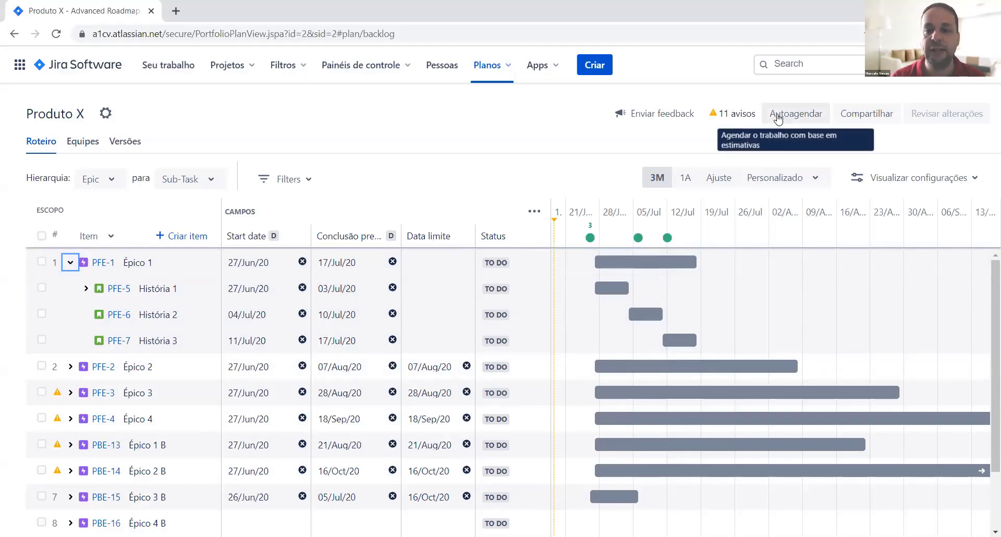
Preview auto-scheduling of the plan with only empty sprint, version and team values replaced, and discard the preview.
left_click(795, 120)
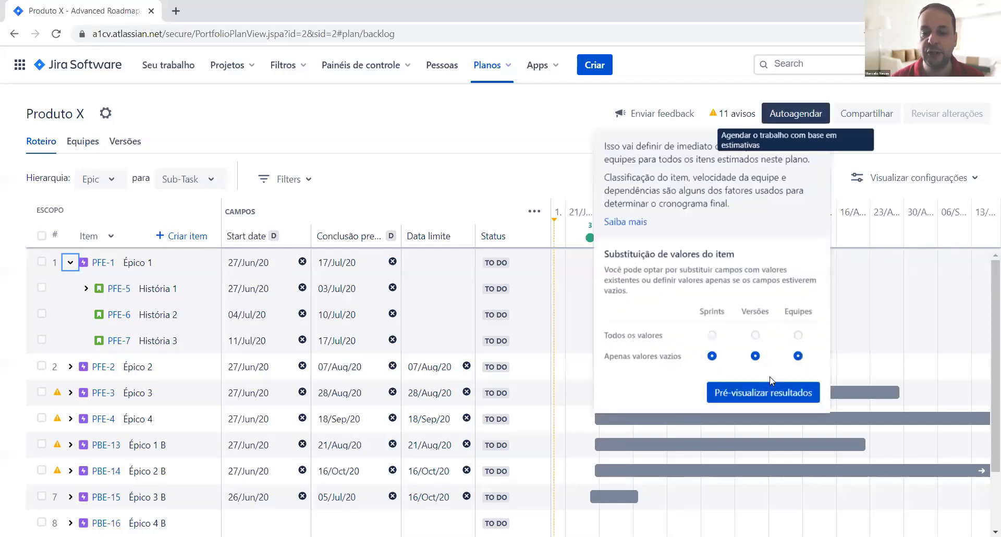
left_click(764, 392)
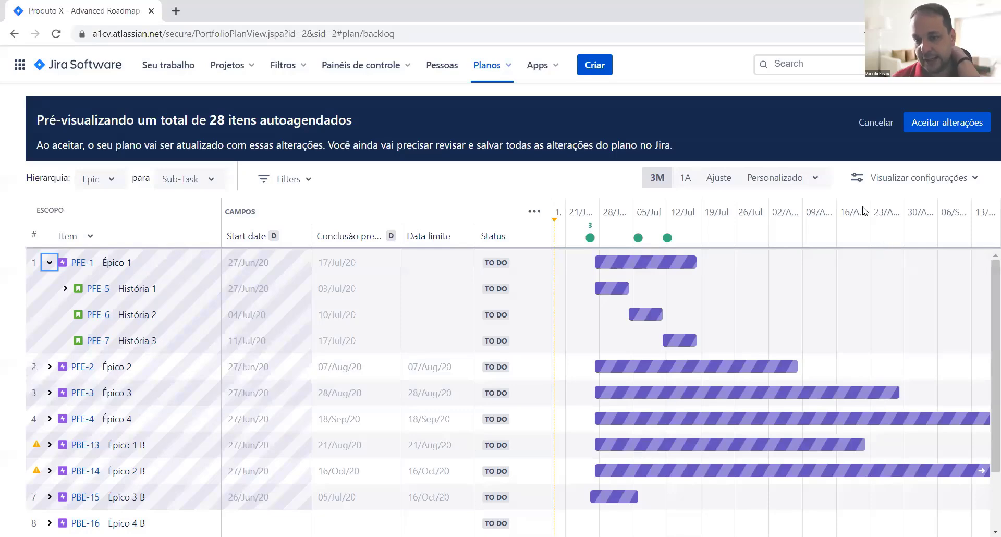
left_click(876, 122)
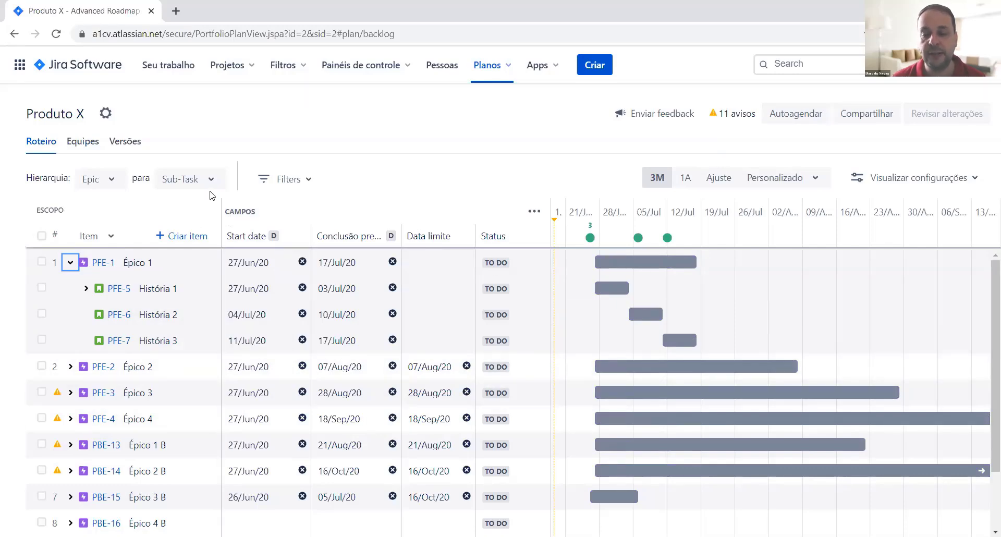
Review the sprint velocity and sprint duration of the Front End and Back End teams in the plan.
left_click(94, 149)
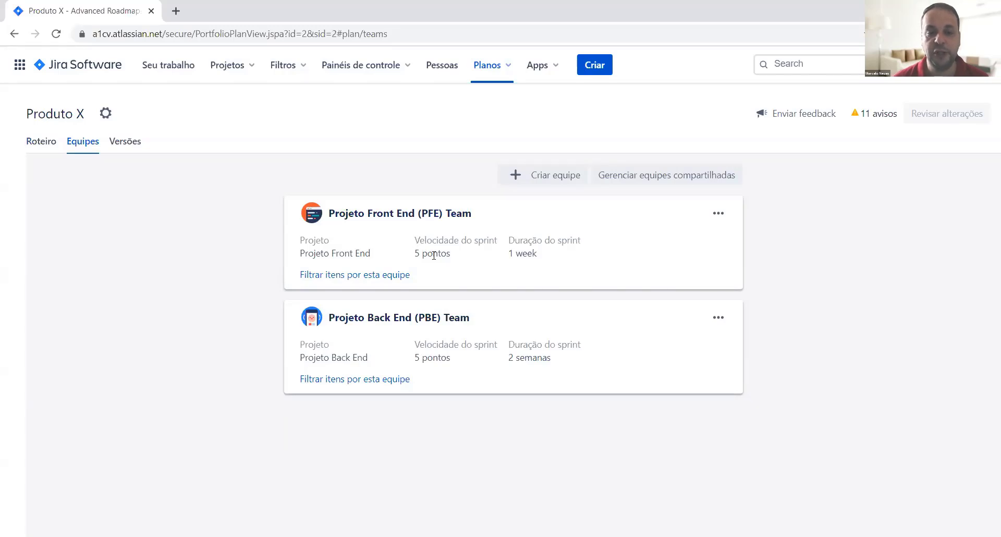
left_click_drag(454, 255, 415, 251)
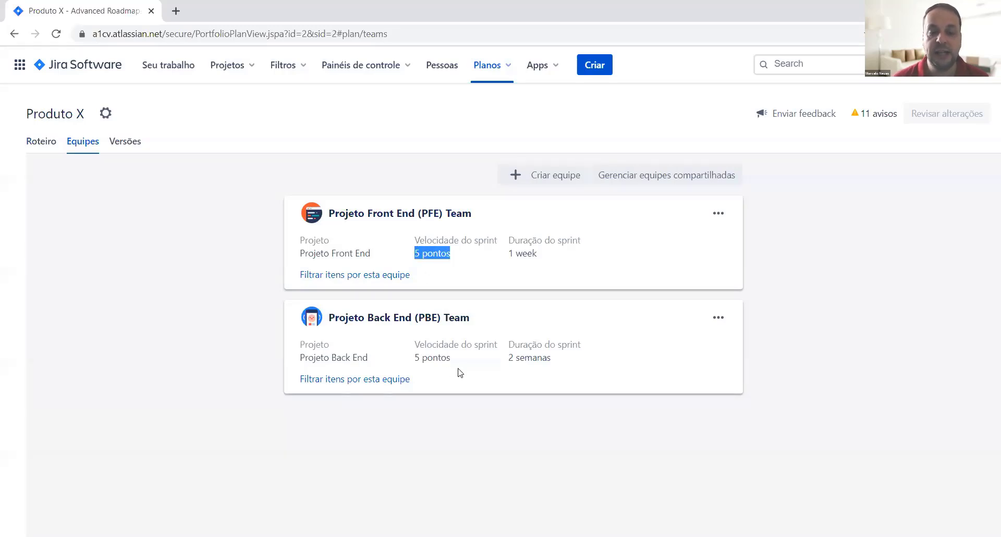
left_click_drag(453, 357, 417, 358)
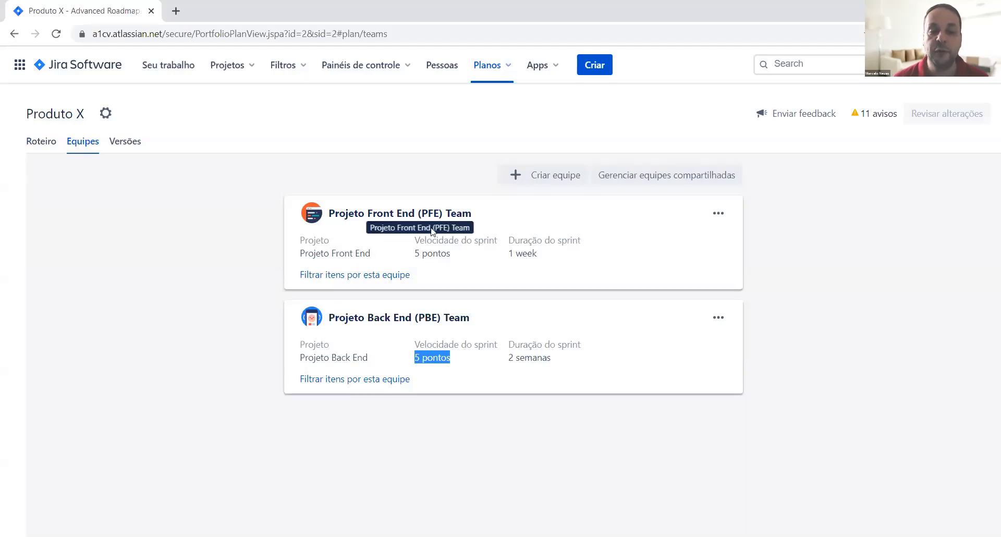
left_click_drag(545, 261, 508, 238)
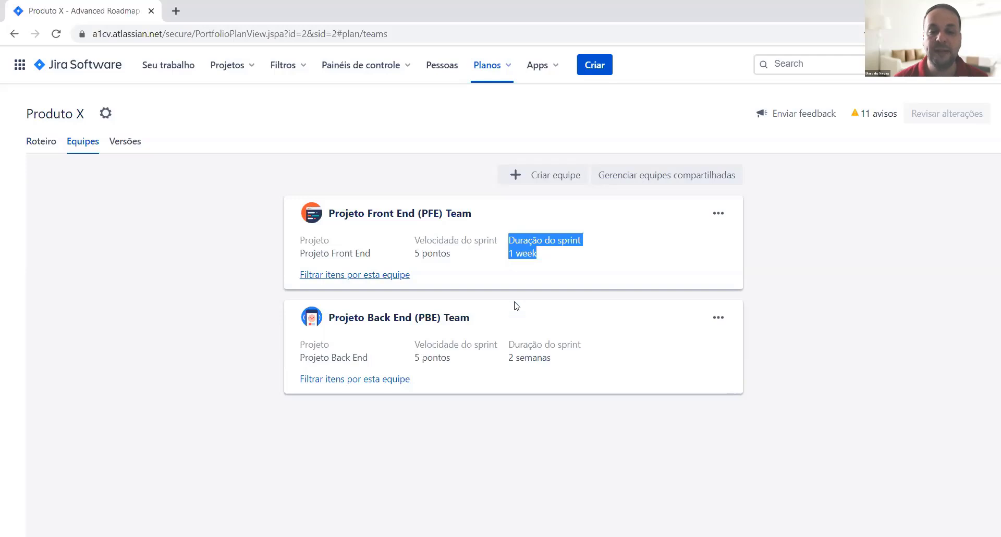
left_click_drag(551, 360, 509, 360)
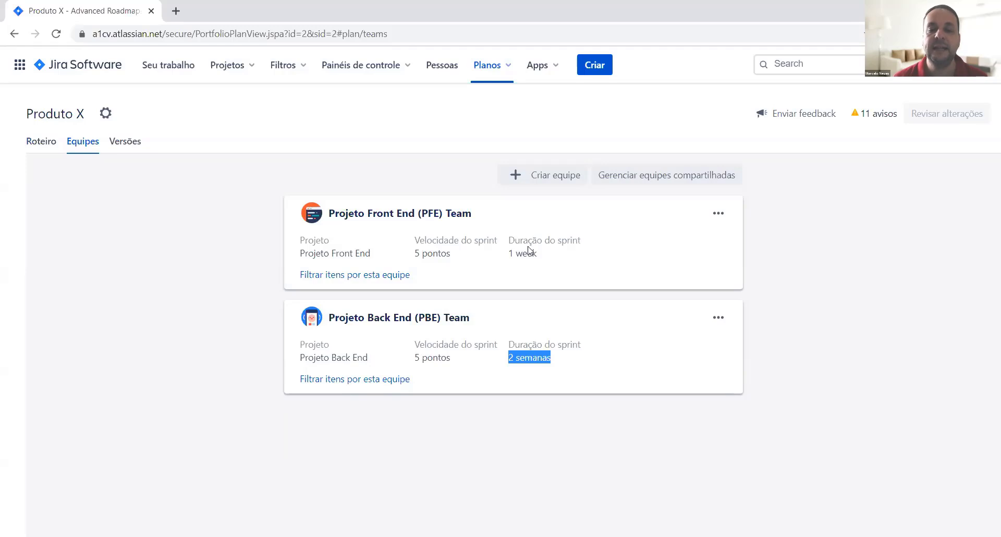
left_click(574, 254)
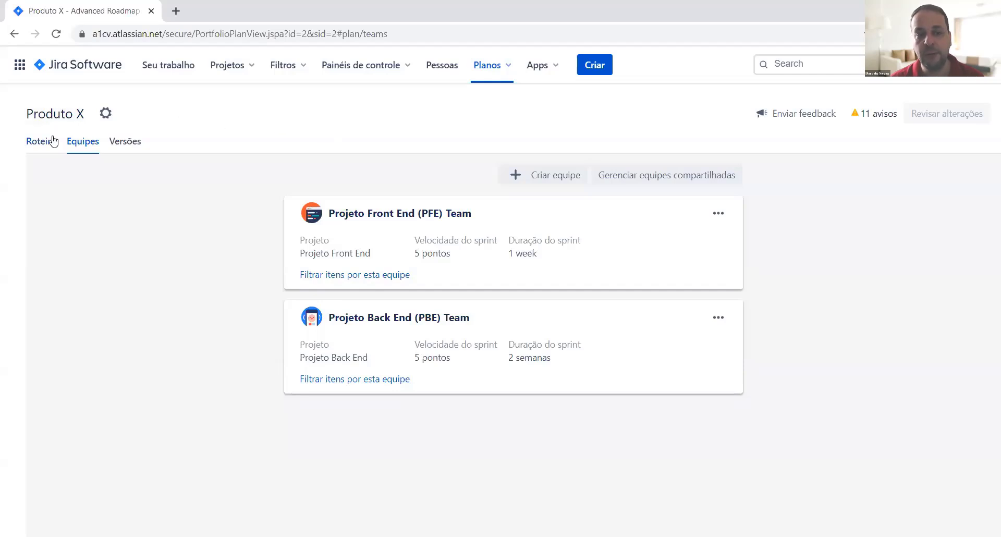
Review the plan's cross-project versions and the releases of Projeto Back End and Projeto Front End.
left_click(127, 141)
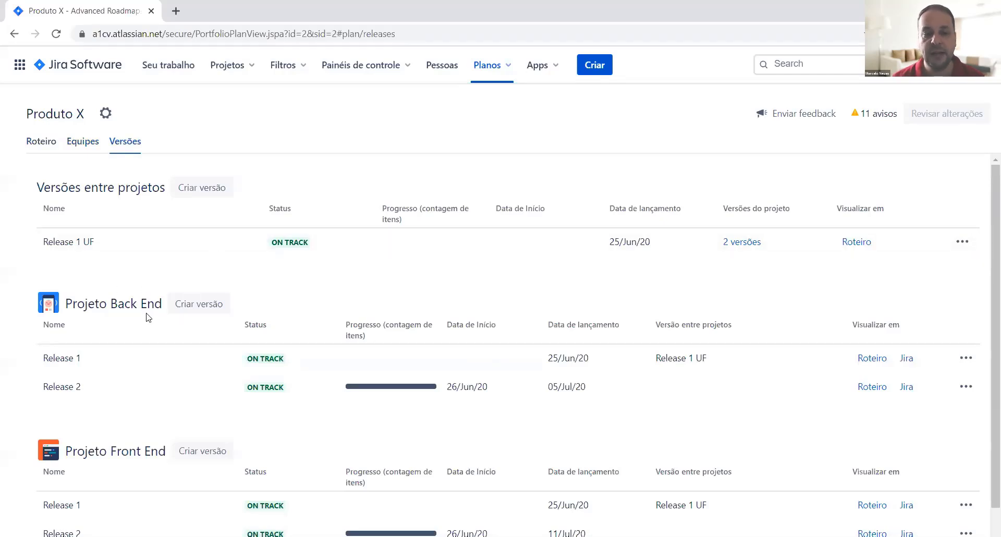
scroll(157, 358, "down", 1)
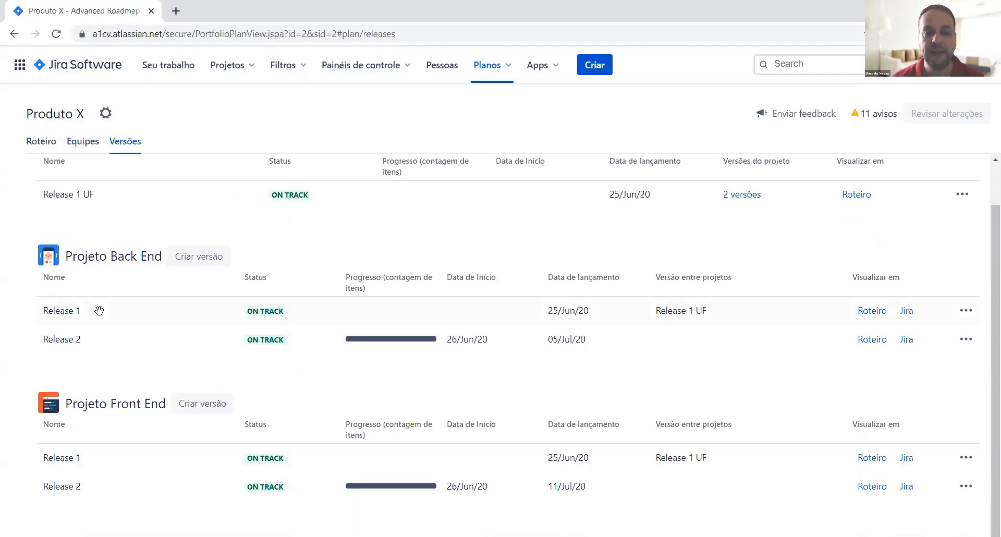
scroll(103, 338, "up", 1)
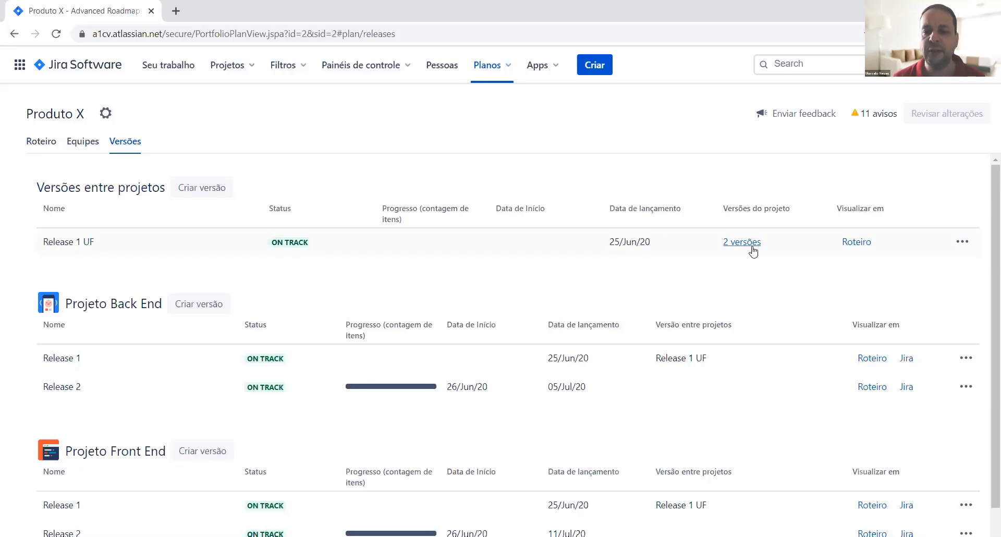
Return to the roadmap and view the details of cross-project version Release 1 UF from the 25/Jun/20 release marker.
left_click(35, 144)
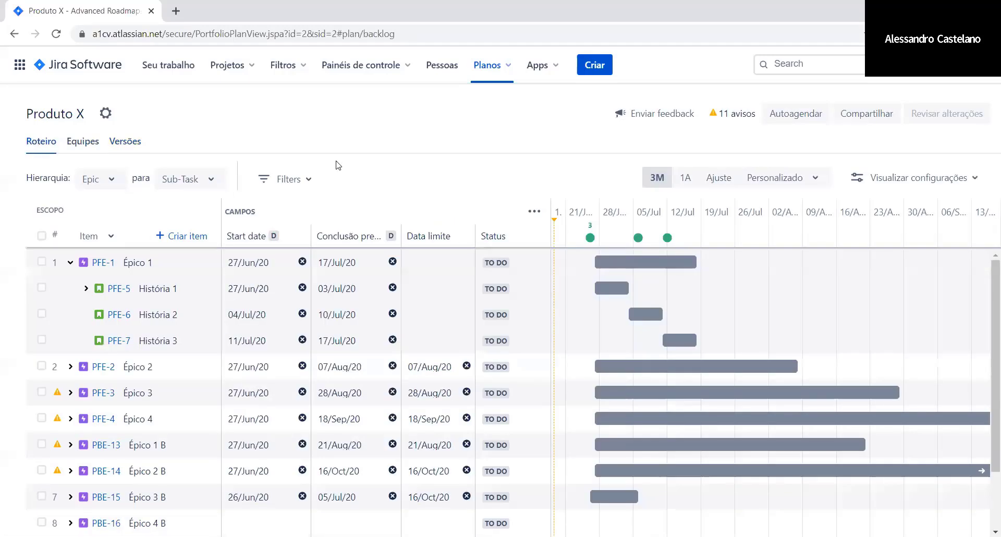
left_click(590, 238)
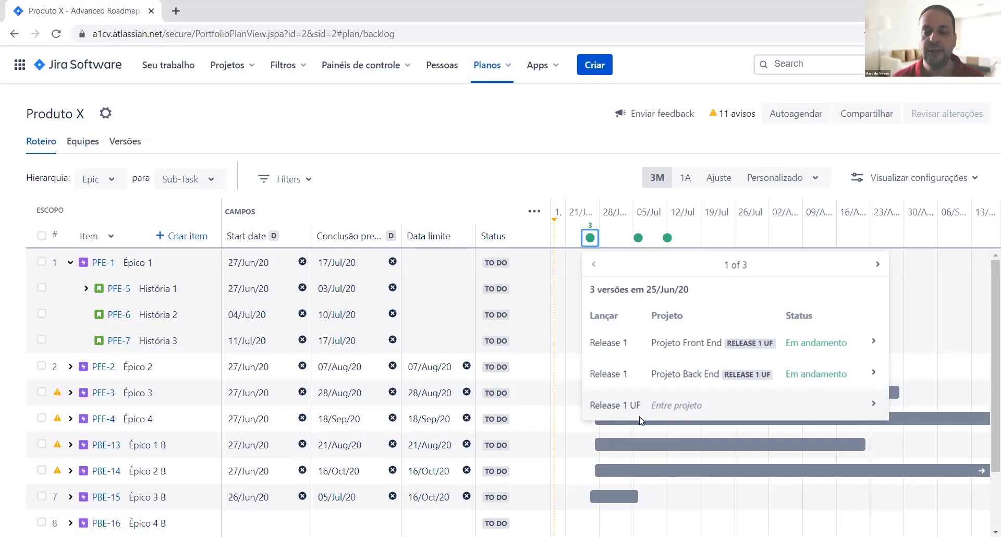
left_click(874, 405)
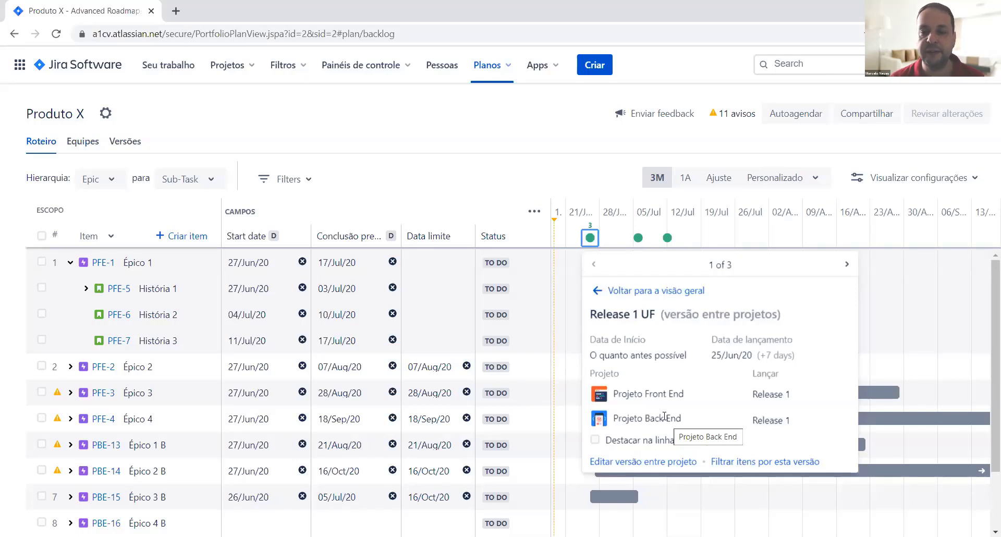
left_click(502, 168)
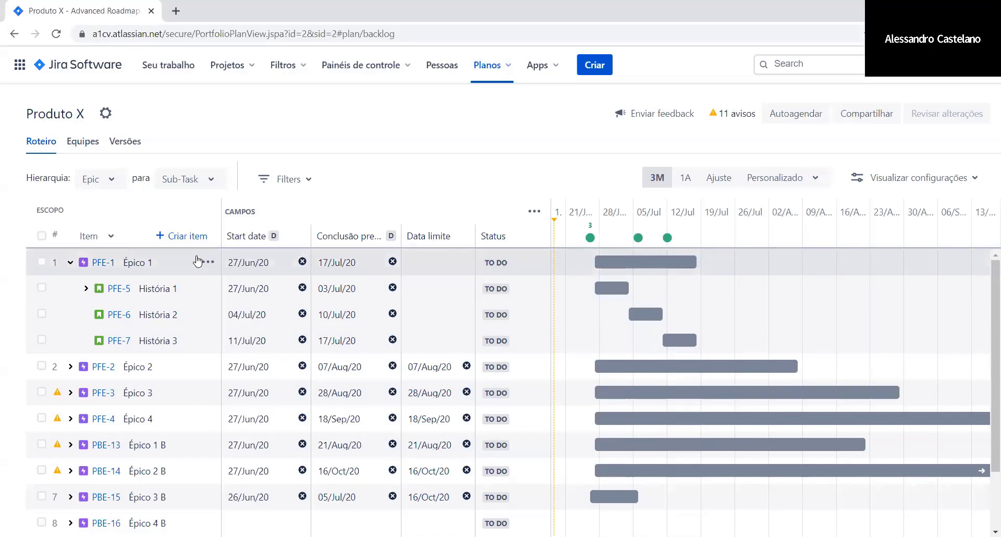
Collapse Épico 1 and read the date warnings on the stories of Épico 3, leaving that epic collapsed.
left_click(71, 263)
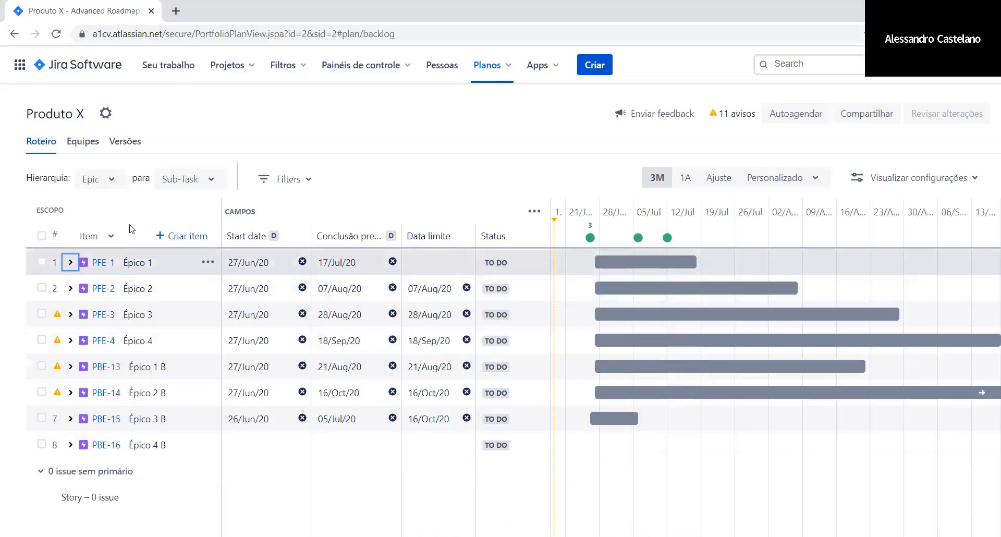
mouse_move(58, 317)
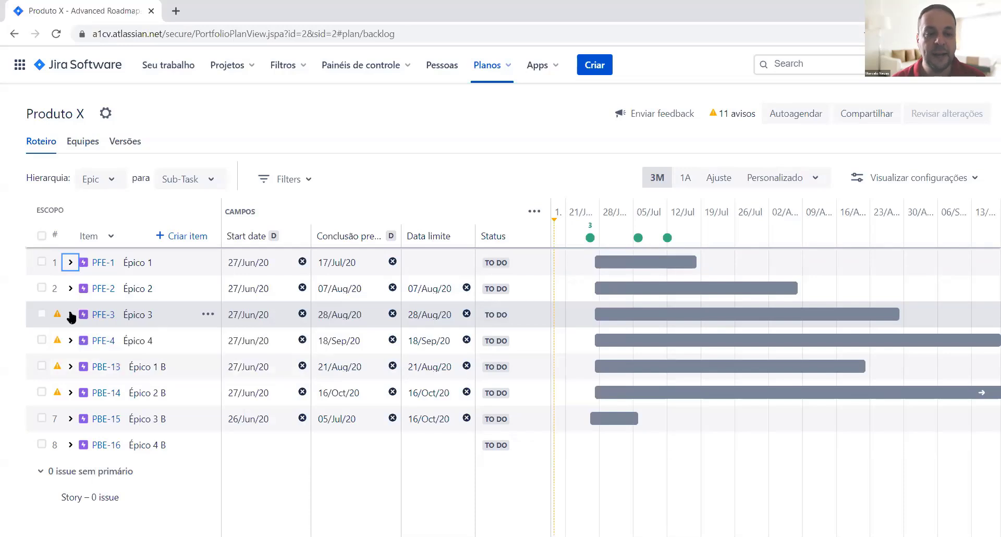
left_click(71, 316)
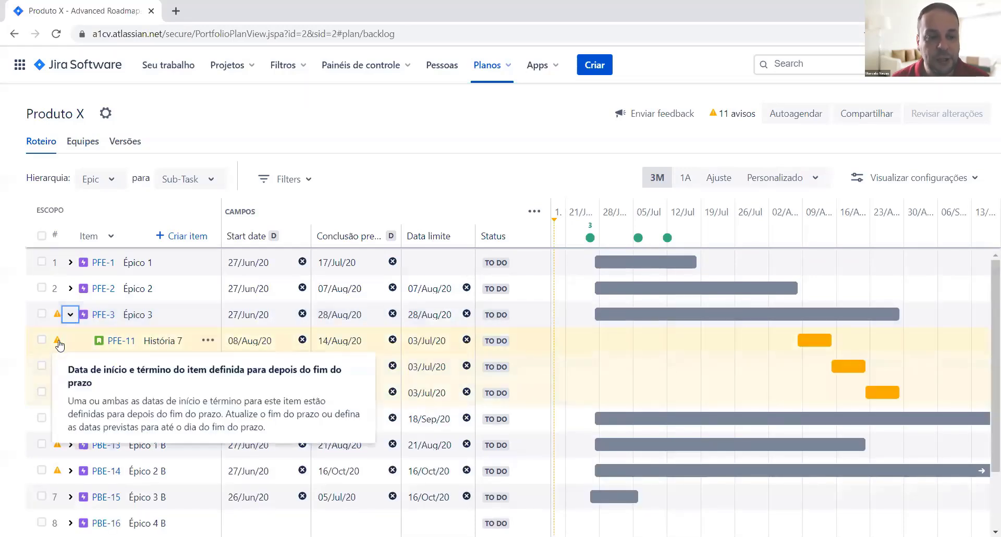
mouse_move(58, 344)
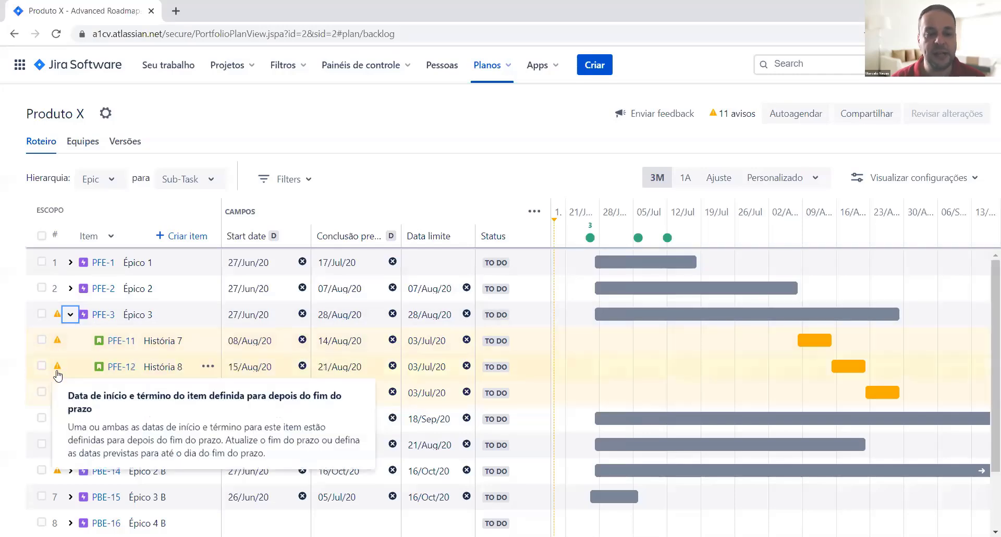
mouse_move(58, 400)
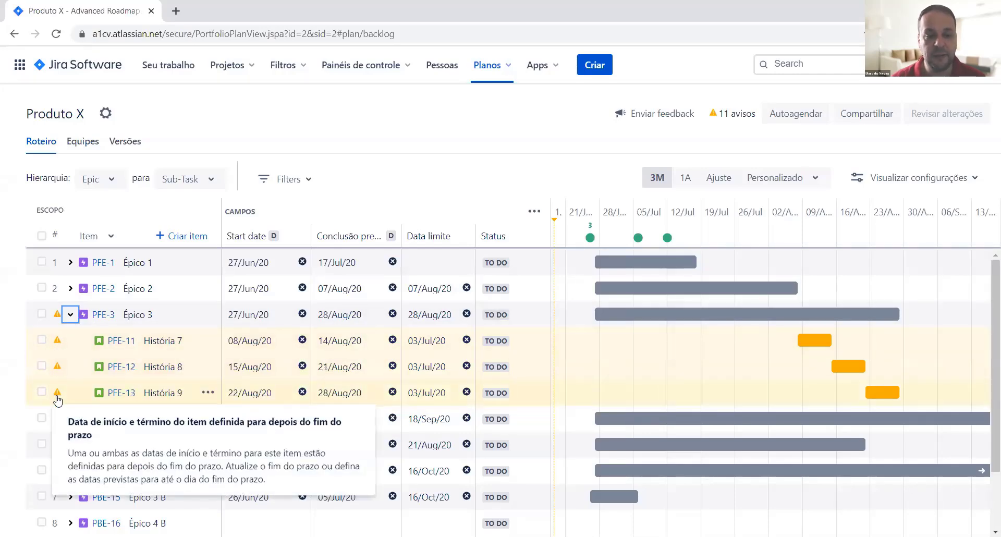
left_click(71, 315)
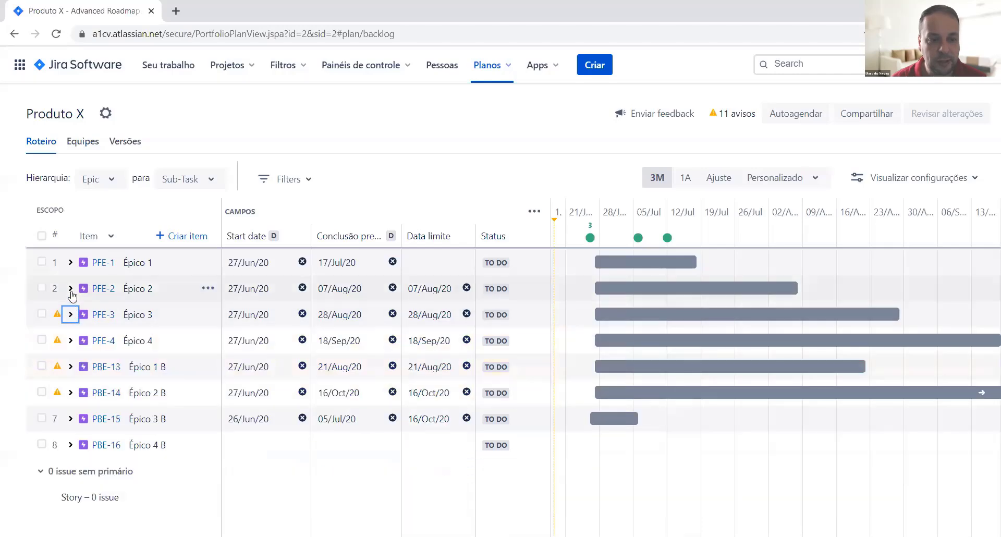
Check the stories under Épico 2, collapse it, and expand Épico 1 to inspect its stories' scheduled dates.
left_click(70, 288)
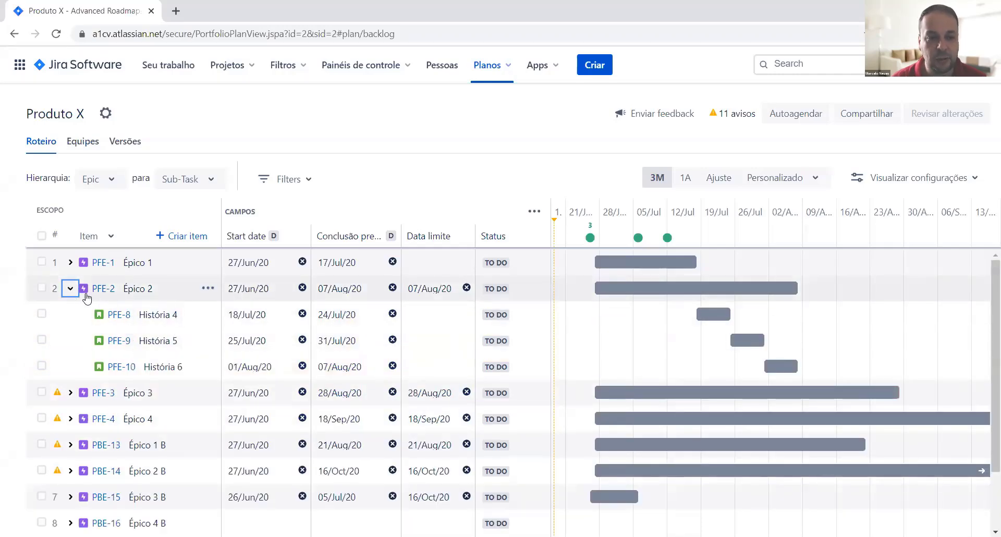
left_click(70, 288)
left_click(71, 264)
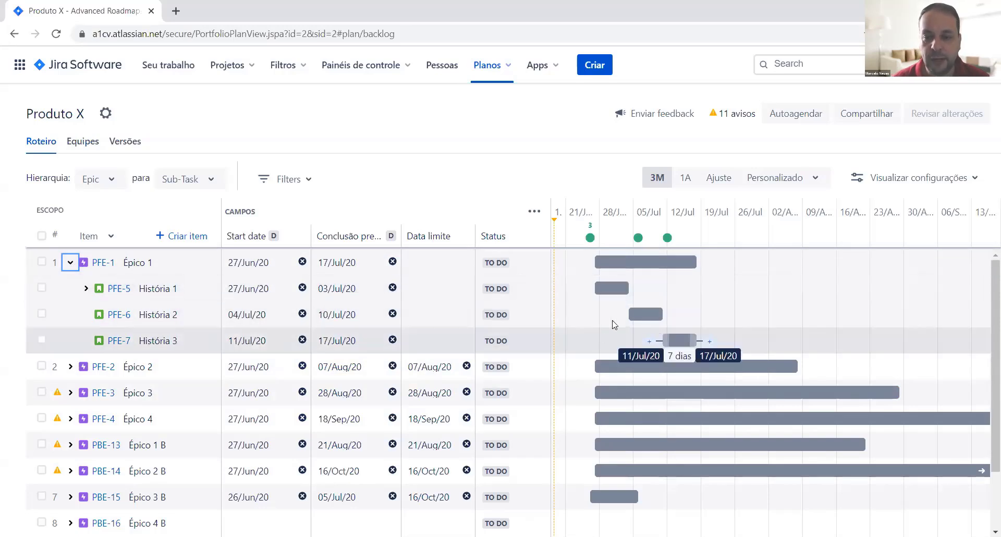
mouse_move(640, 312)
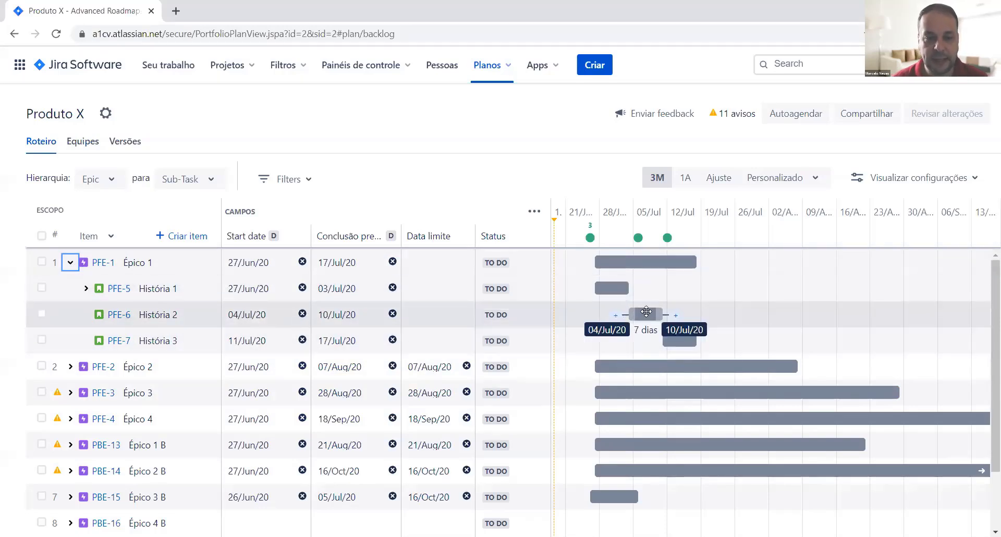
Add the Pontos de história field as a column in the roadmap.
left_click(536, 214)
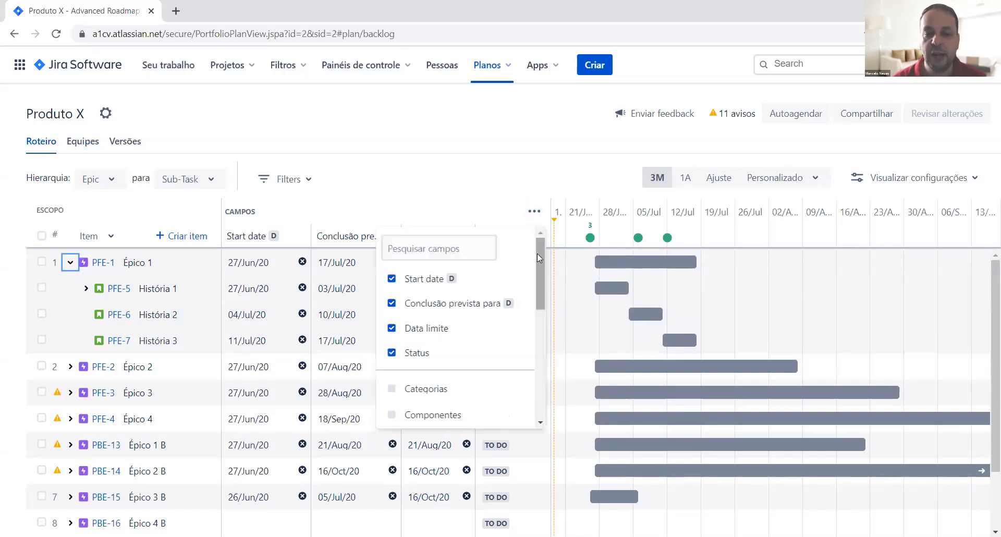
left_click_drag(541, 256, 538, 350)
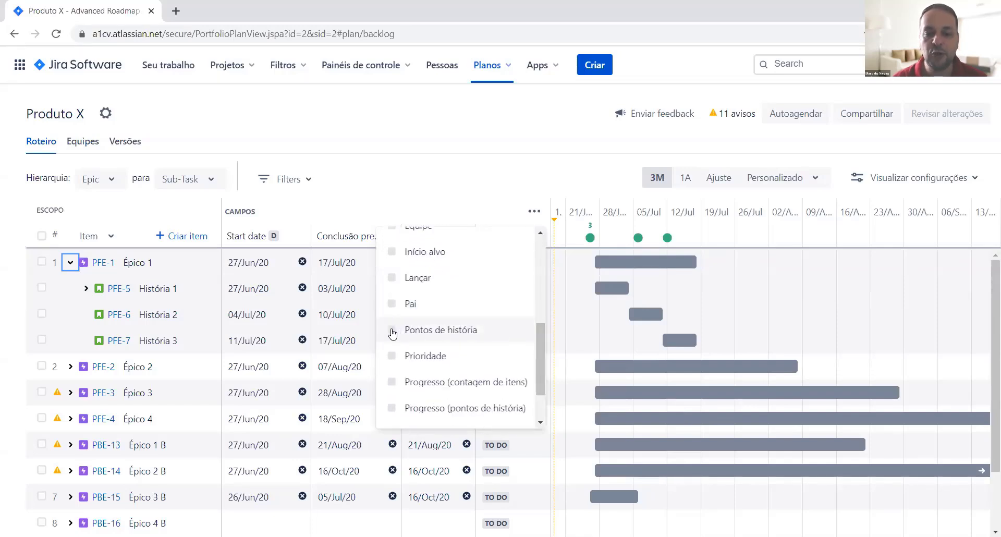
mouse_move(539, 337)
left_mouse_down()
mouse_move(536, 366)
mouse_move(537, 245)
mouse_move(541, 323)
left_mouse_up()
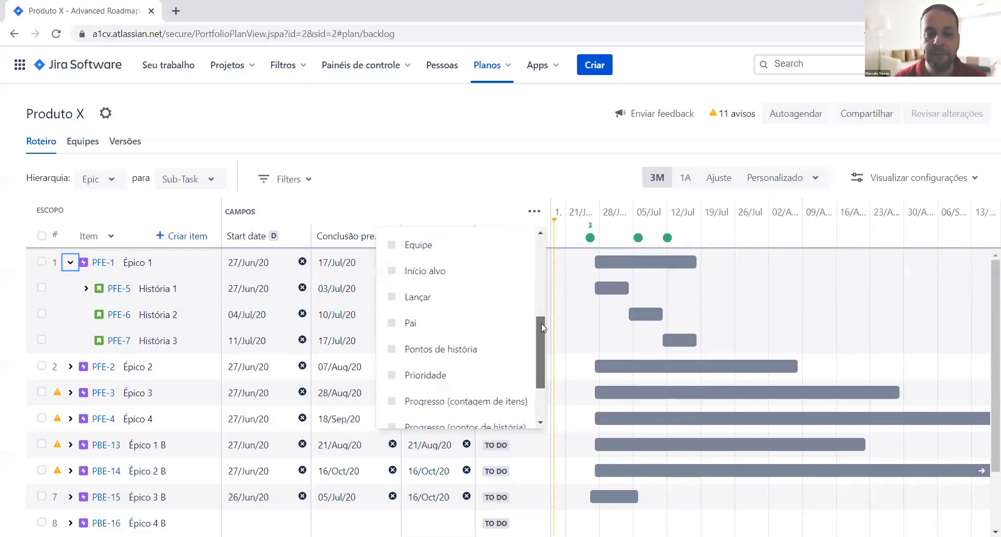
left_click(391, 353)
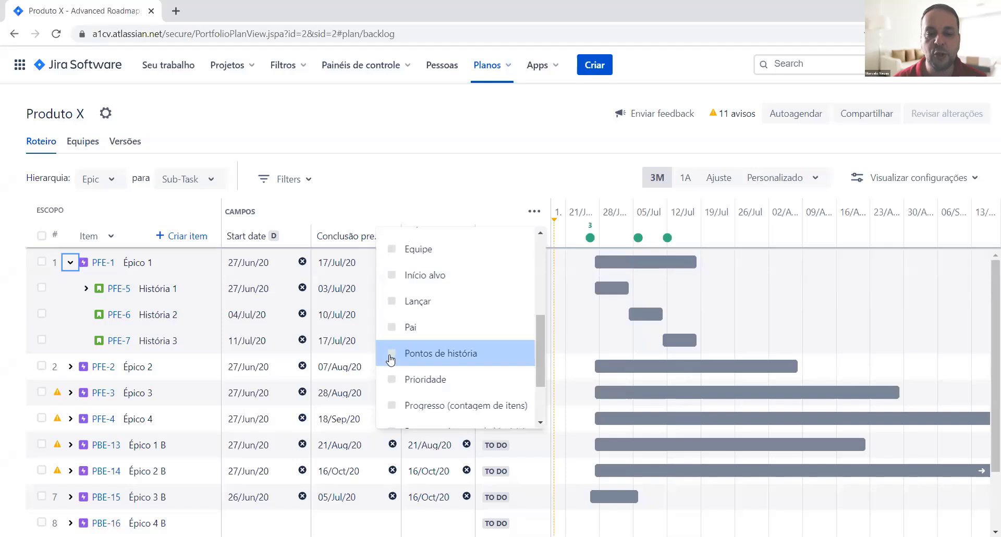
left_click(444, 190)
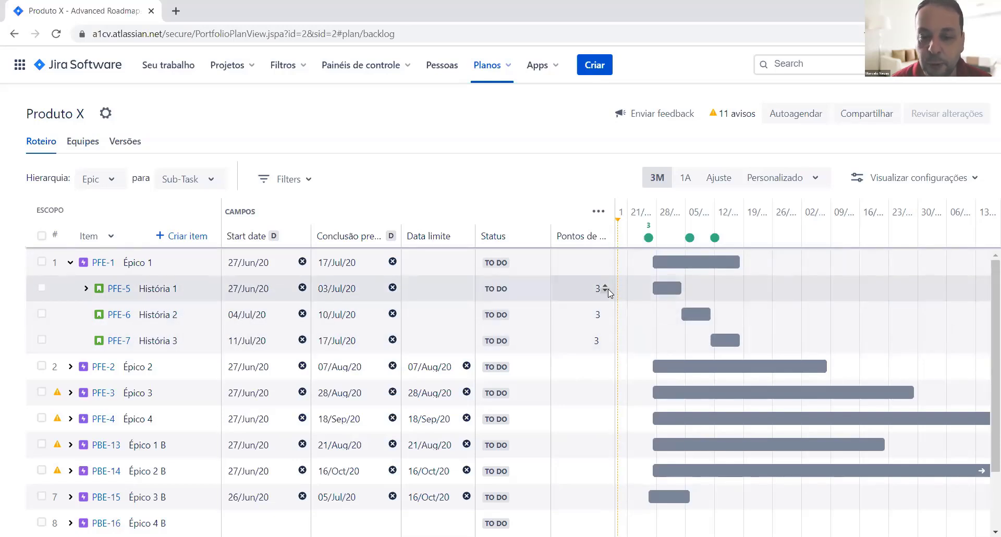
Widen the Pontos de história column, and check the teams' sprint velocity before returning to the roadmap.
left_click_drag(616, 211, 647, 217)
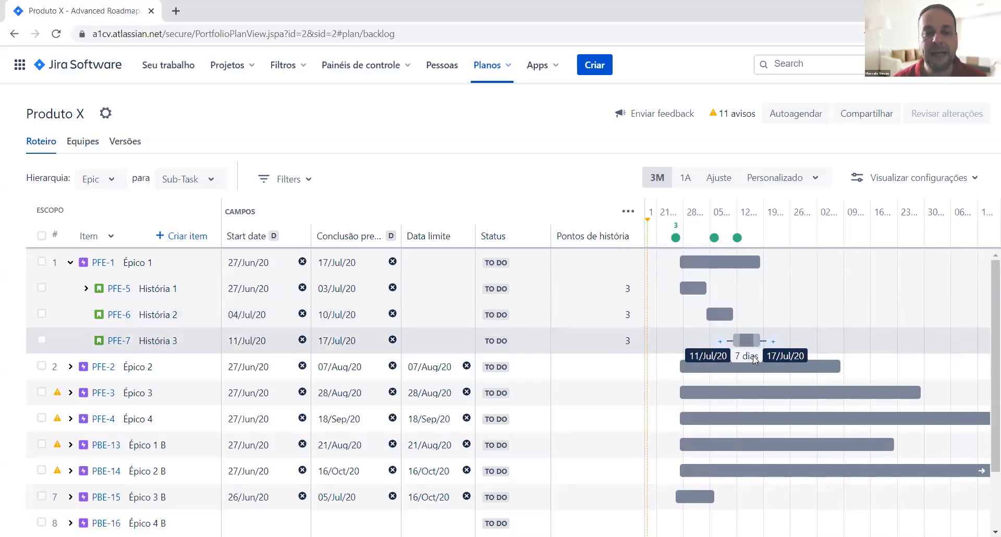
left_click(82, 143)
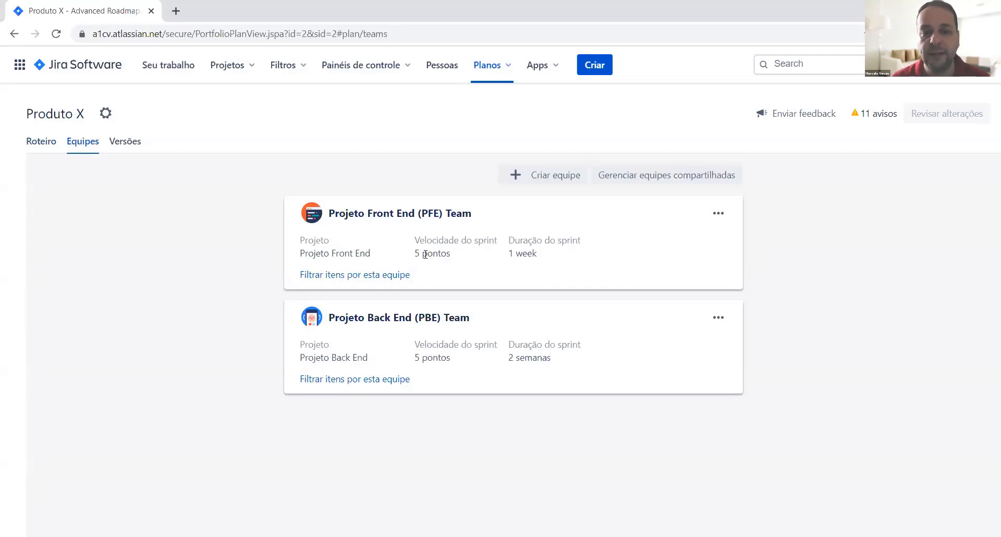
left_click(49, 140)
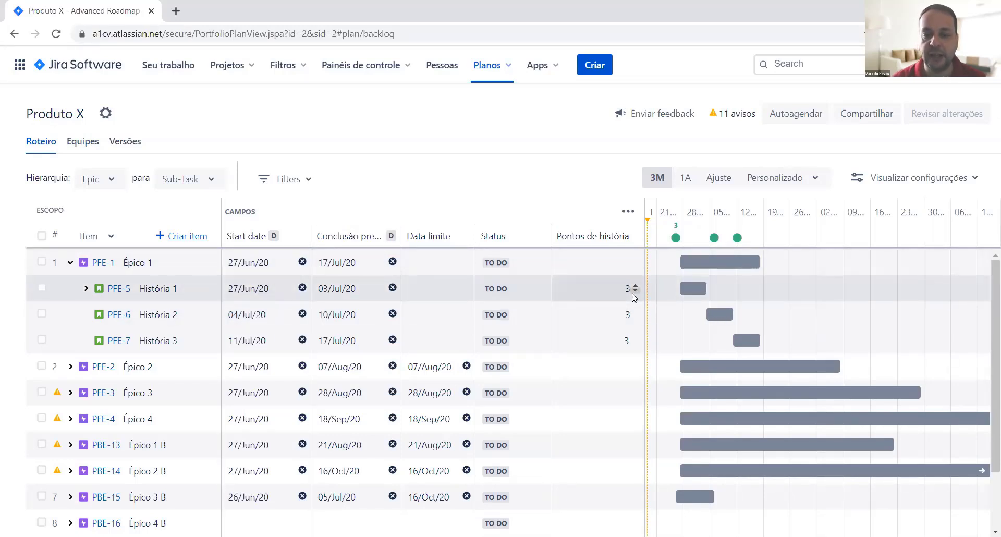
Set the Pontos de história of História 2 under Épico 1 to 8.
left_click(625, 319)
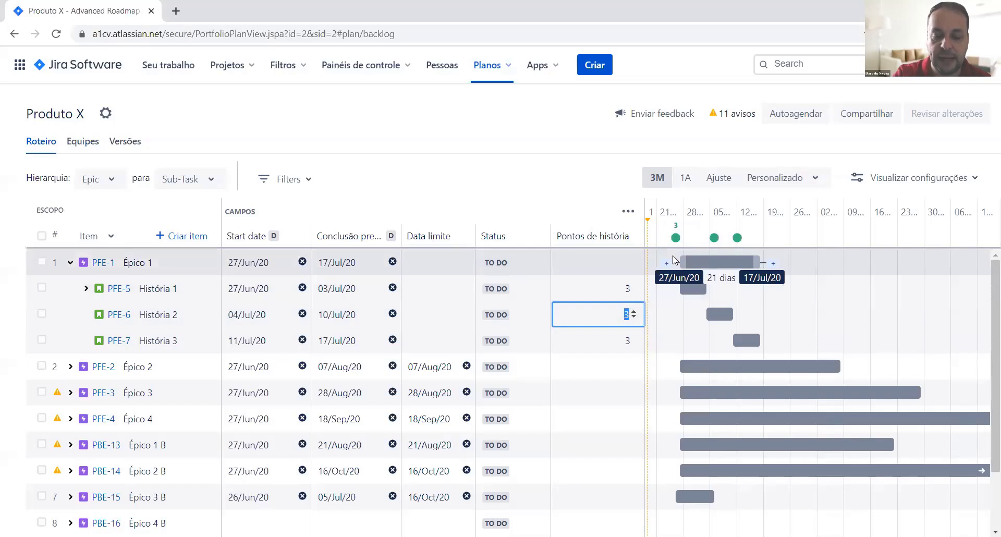
type("8")
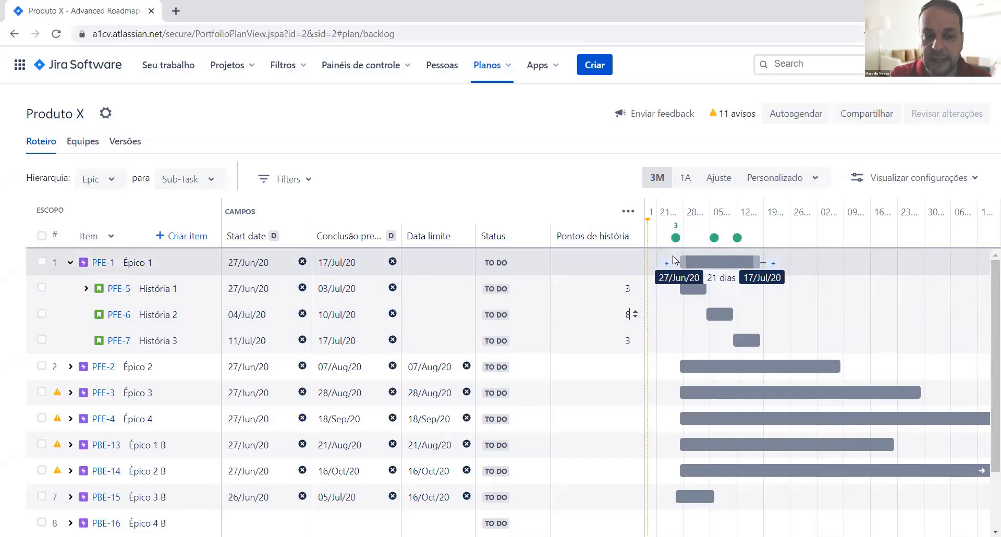
key("Return")
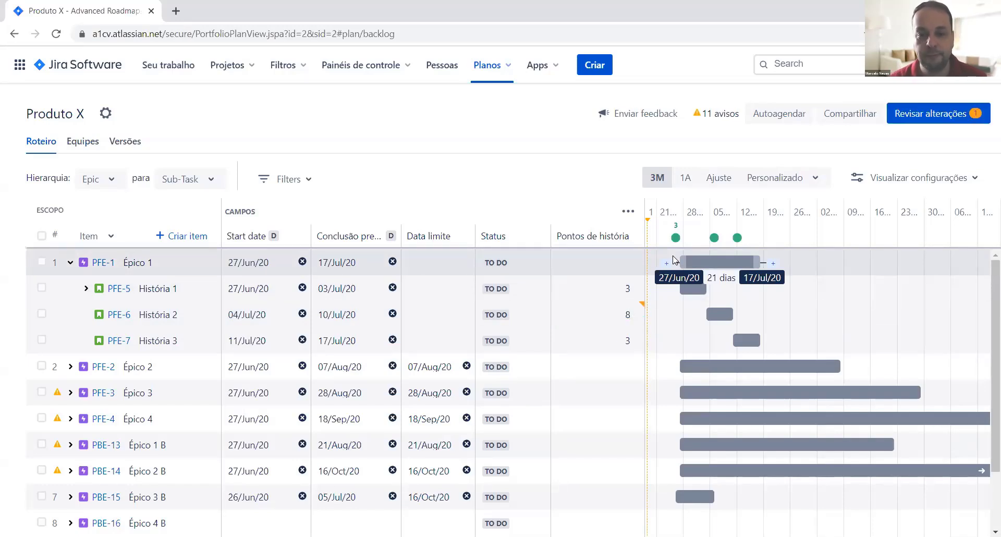
Preview auto-scheduling with only empty values replaced, and inspect the date change and warning on História 2.
left_click(772, 119)
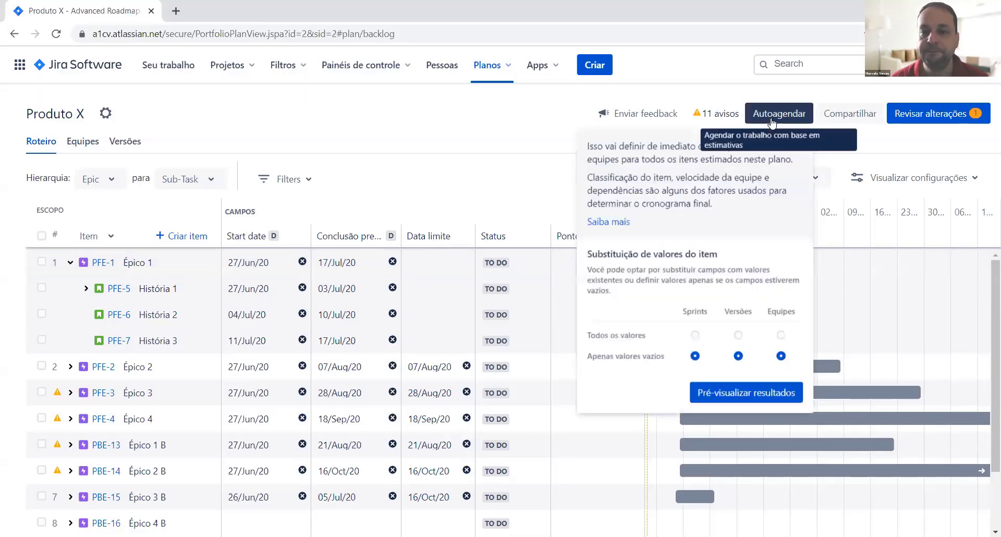
left_click(748, 394)
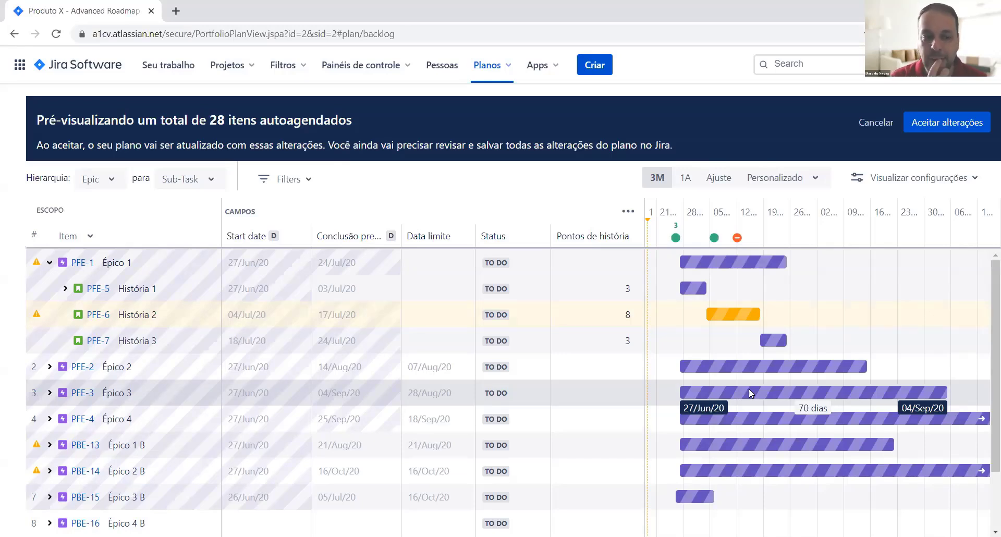
mouse_move(725, 327)
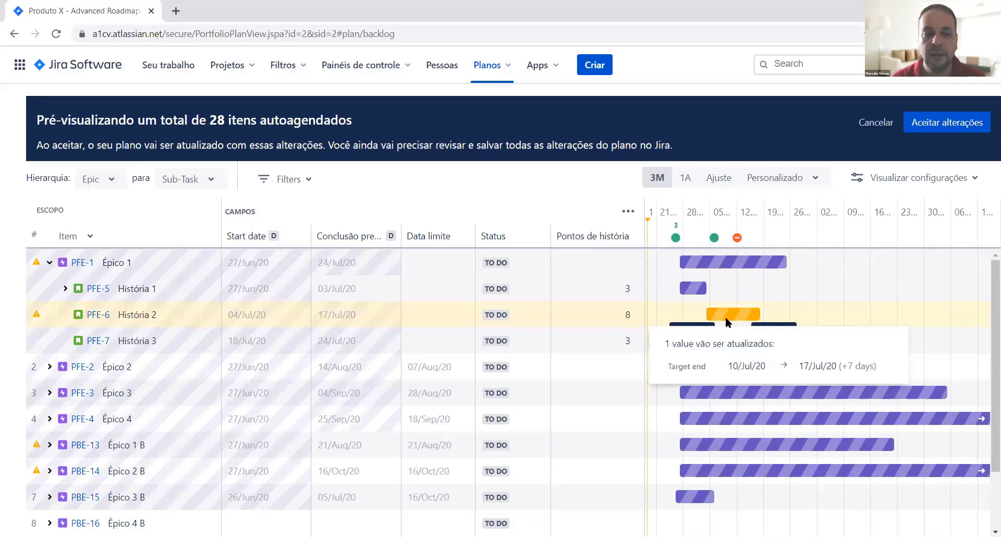
mouse_move(37, 316)
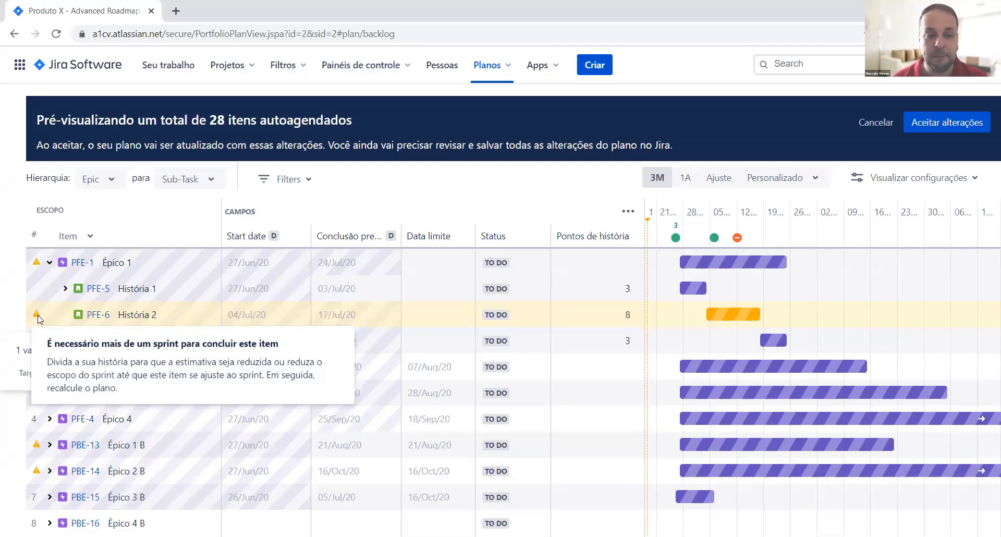
Open the História 2 issue from the plan and go to the Projeto Front End backlog.
left_click(97, 313)
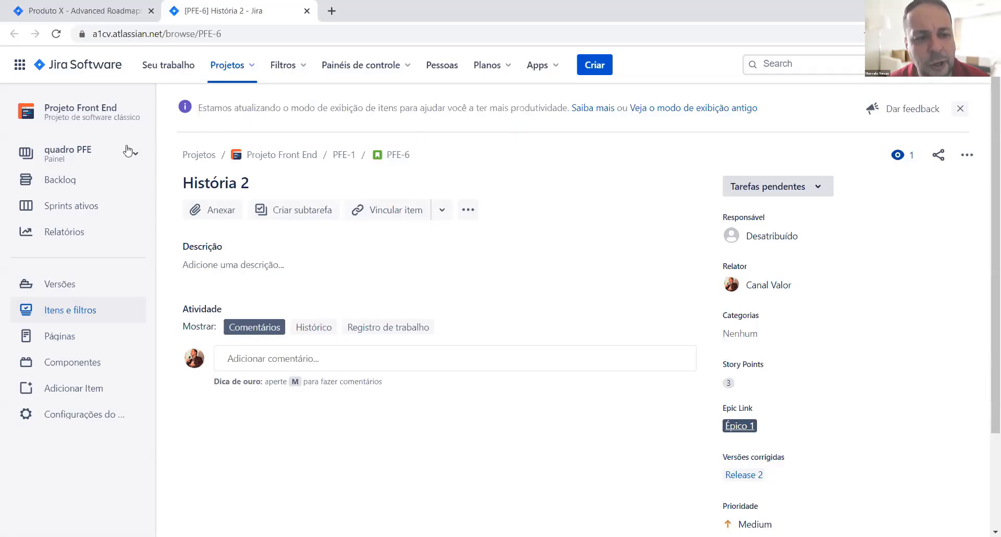
left_click(104, 207)
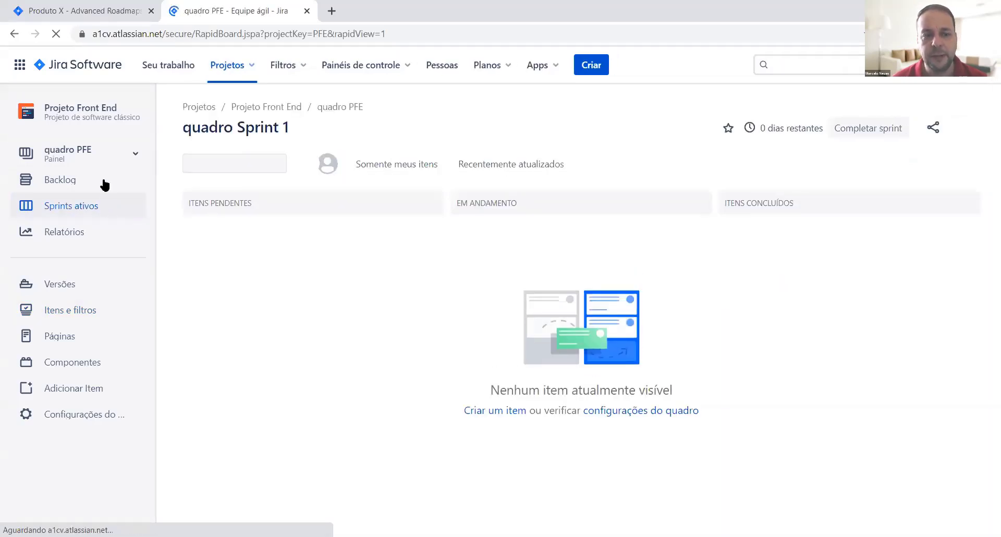
left_click(103, 183)
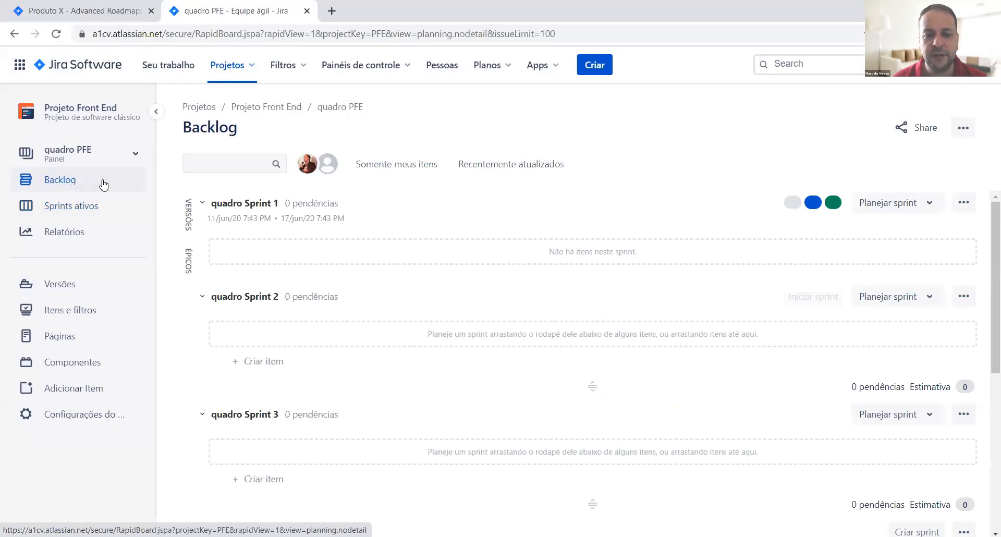
Move História 1 (PFE-5) from the backlog into quadro Sprint 1, accepting the sprint scope change.
scroll(400, 335, "down", 2)
scroll(400, 334, "down", 2)
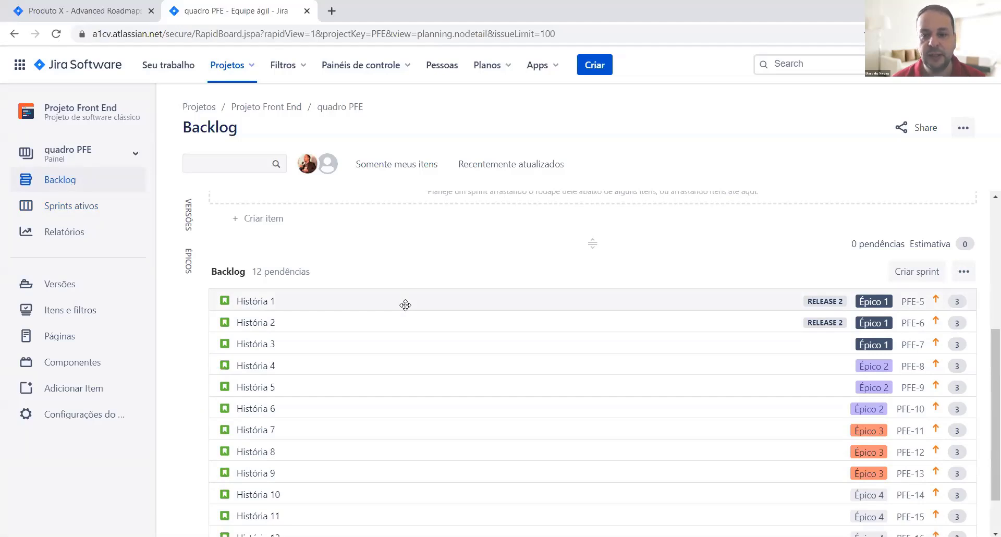
scroll(396, 318, "up", 2)
scroll(341, 428, "up", 2)
scroll(330, 463, "down", 1)
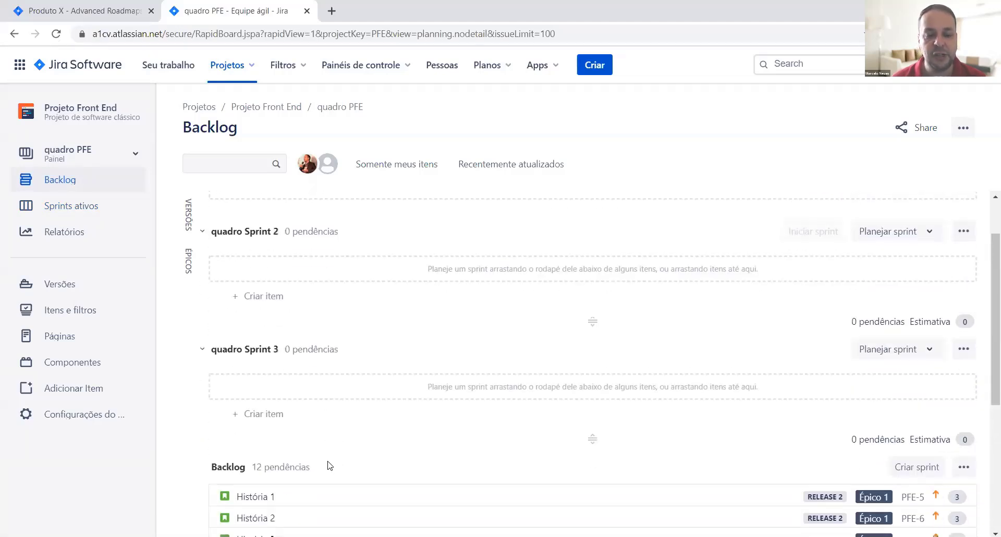
left_click_drag(318, 497, 330, 252)
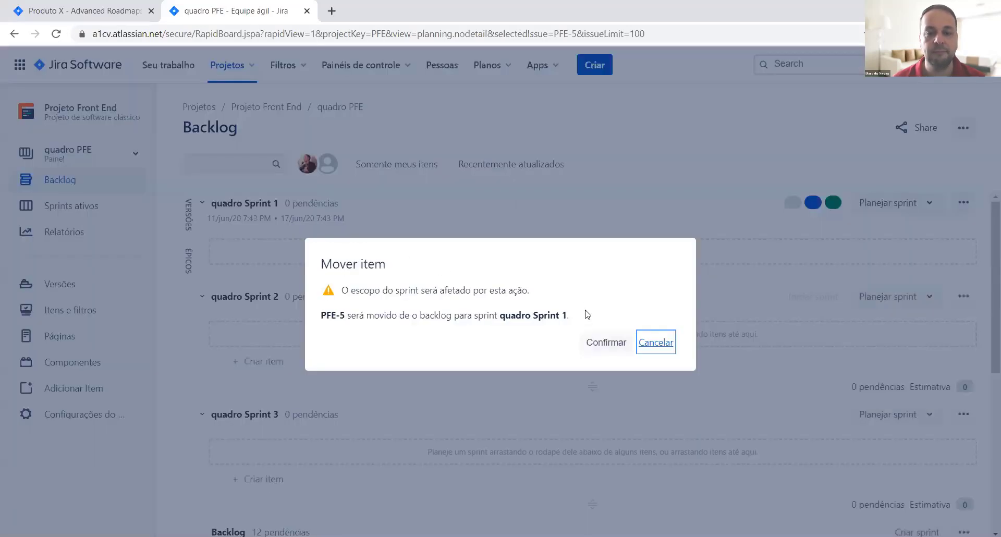
left_click(596, 344)
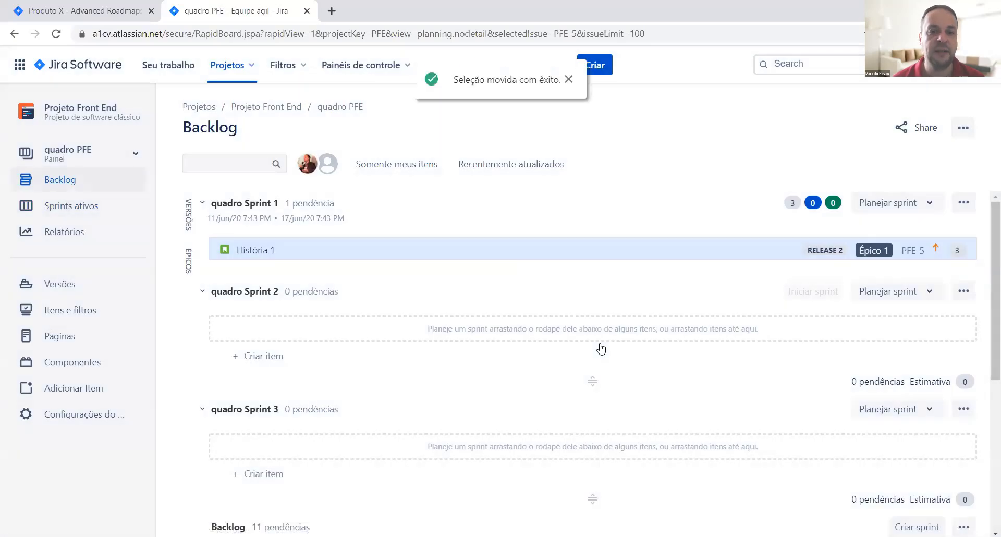
Reload the Produto X plan and preview auto-scheduling again with only empty values replaced, checking História 2.
left_click(66, 6)
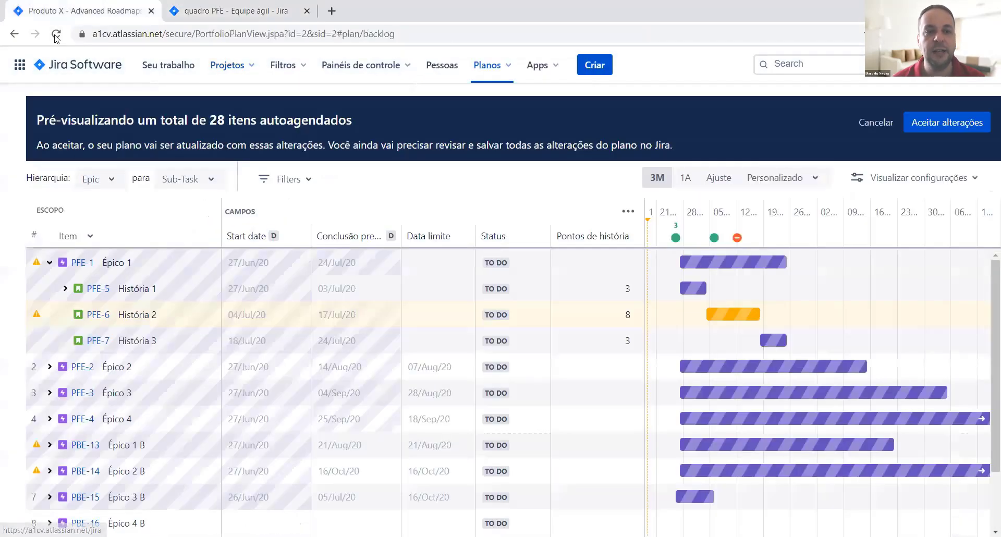
left_click(55, 35)
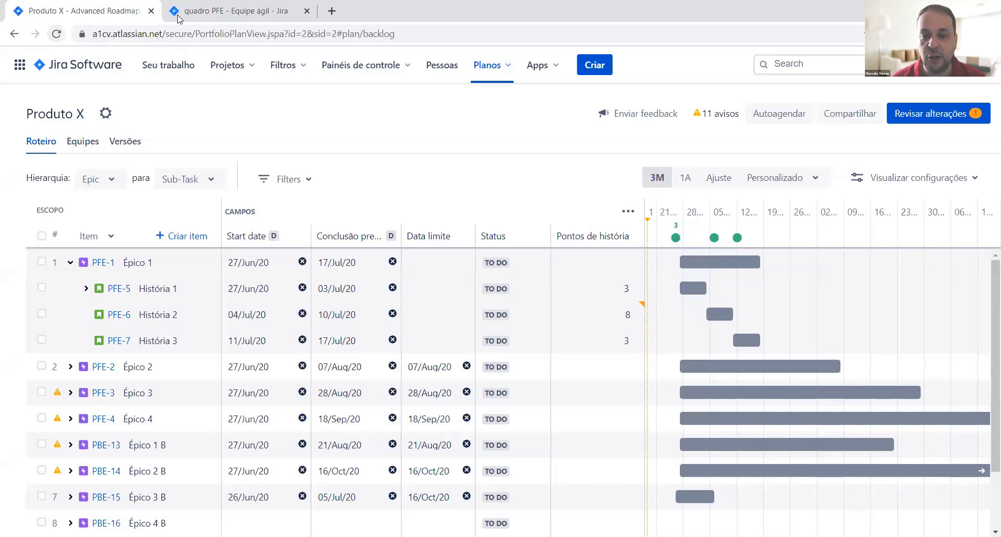
left_click(762, 115)
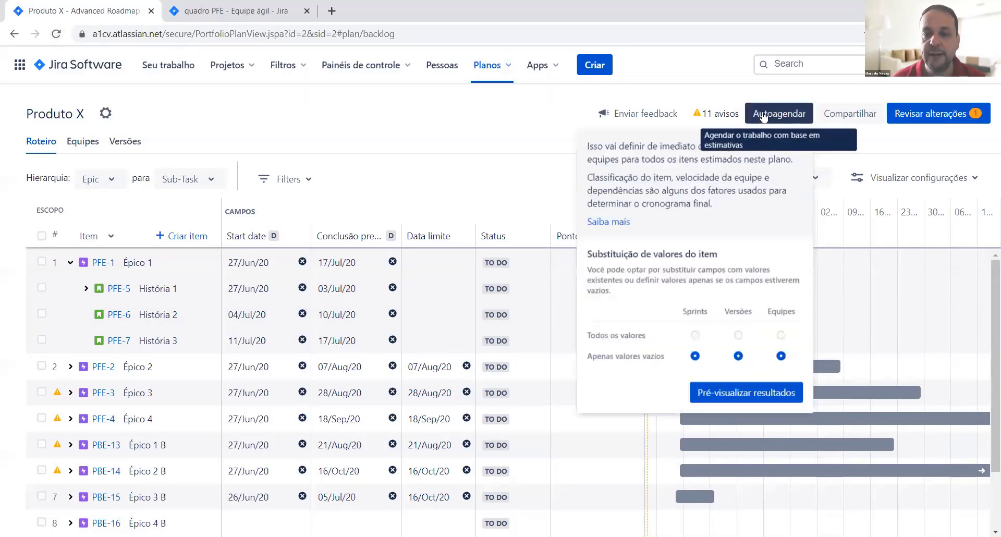
left_click(749, 396)
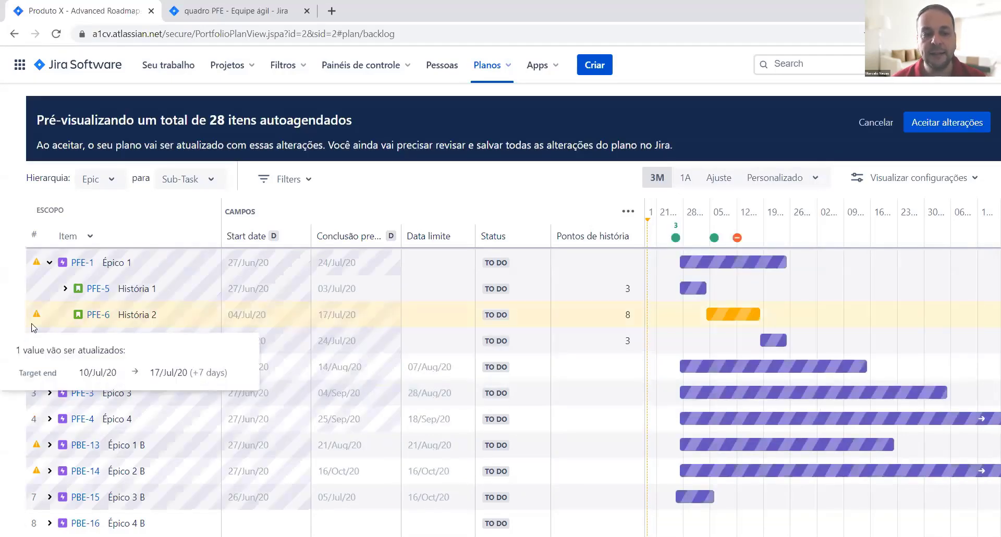
mouse_move(32, 322)
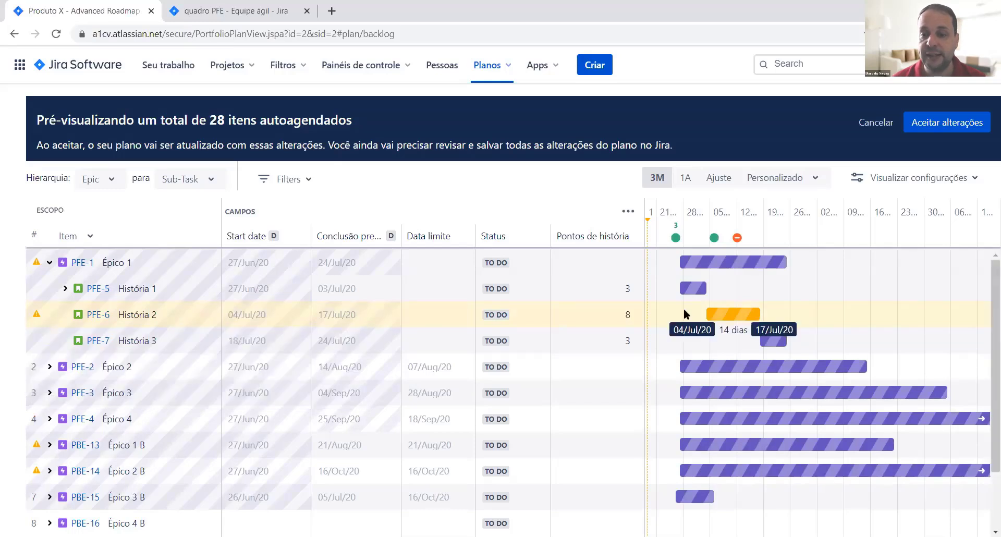
View the Release 2 details from its flagged timeline marker, and cancel the auto-schedule preview.
left_click(737, 240)
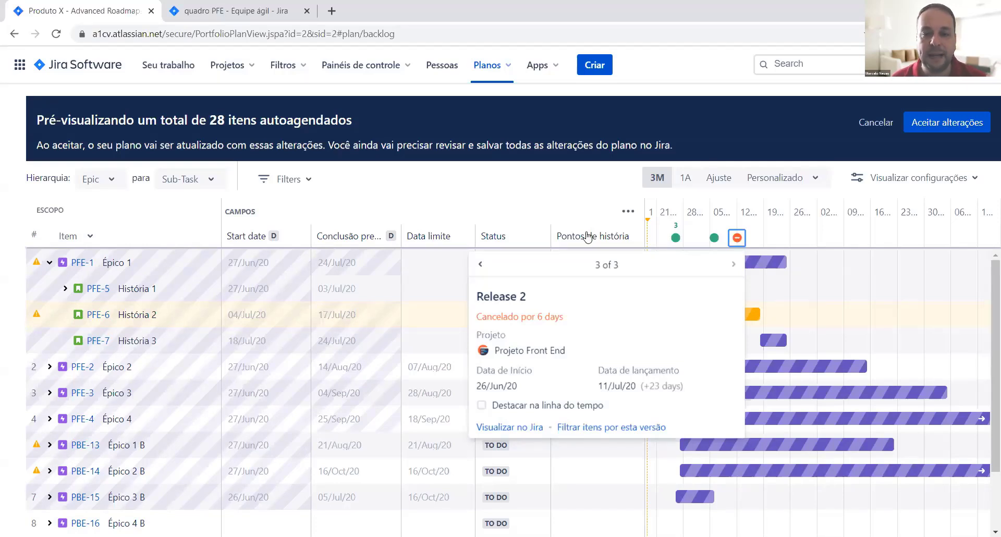
left_click(557, 194)
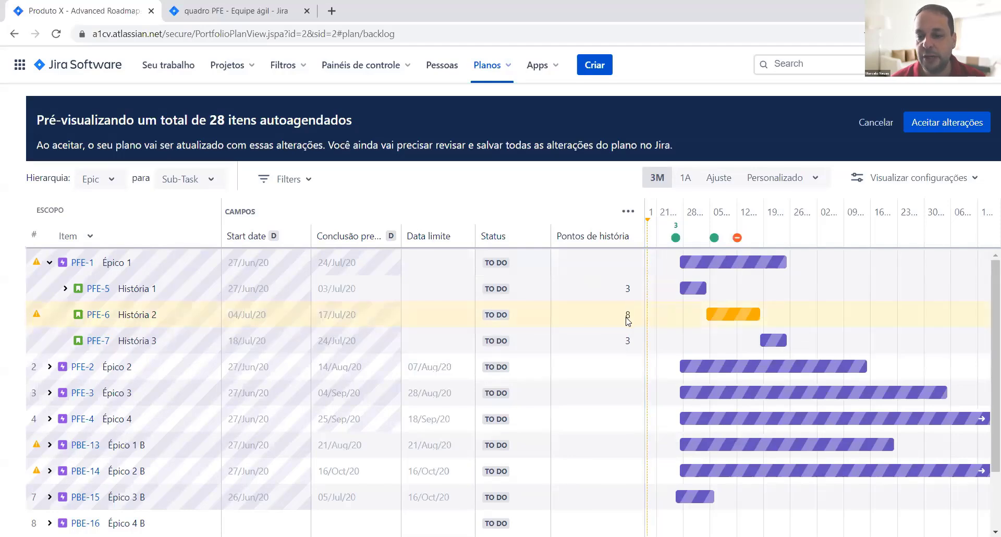
left_click(864, 121)
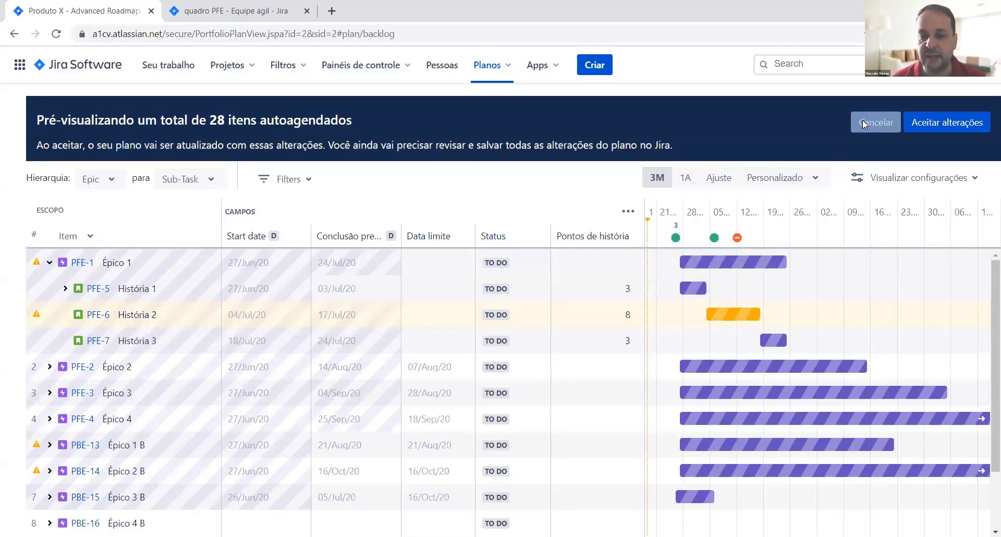
Set the Pontos de história of História 2 to 3.
left_click(628, 311)
type("8")
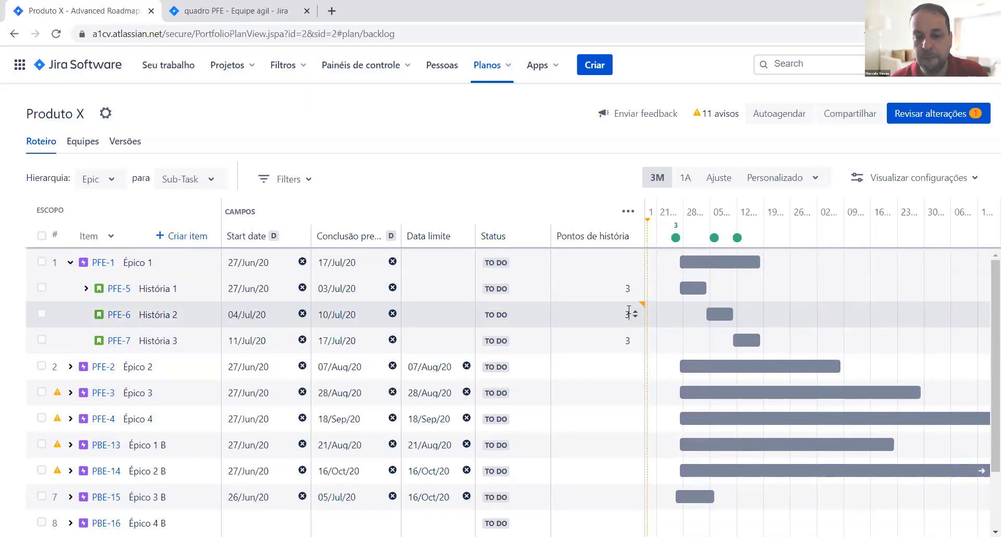
key("Return")
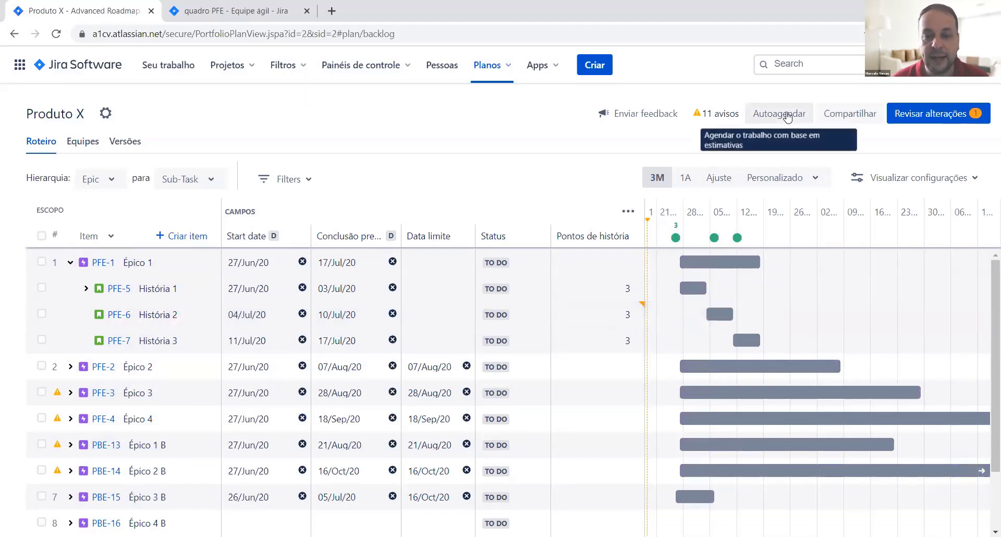
Preview auto-scheduling with the updated estimate and accept the proposed changes to the plan.
left_click(787, 116)
left_click(731, 396)
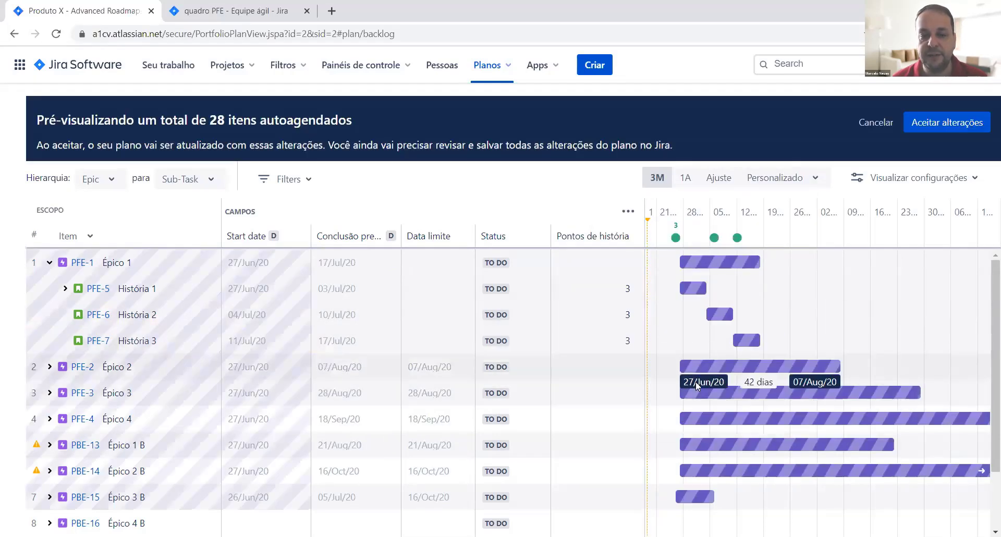
mouse_move(697, 390)
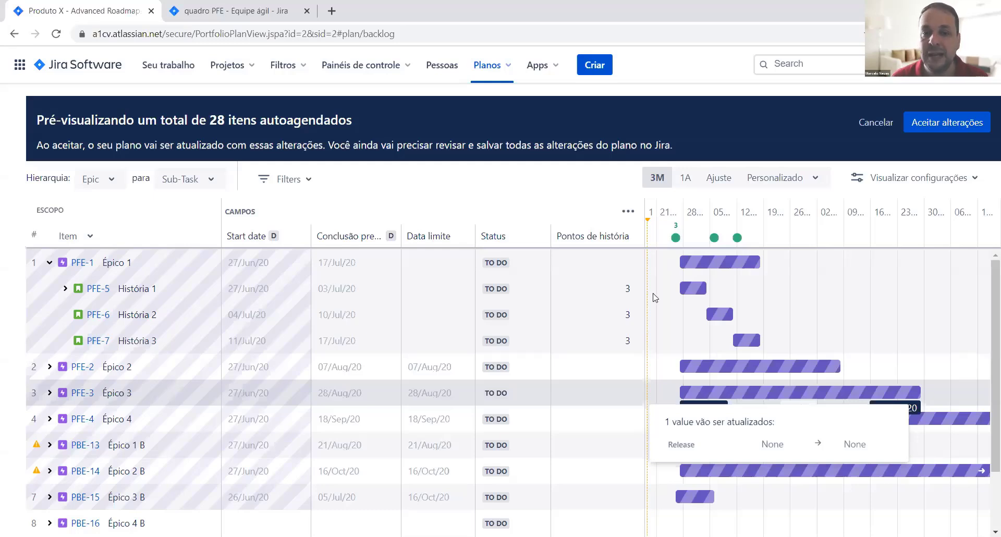
left_click(946, 122)
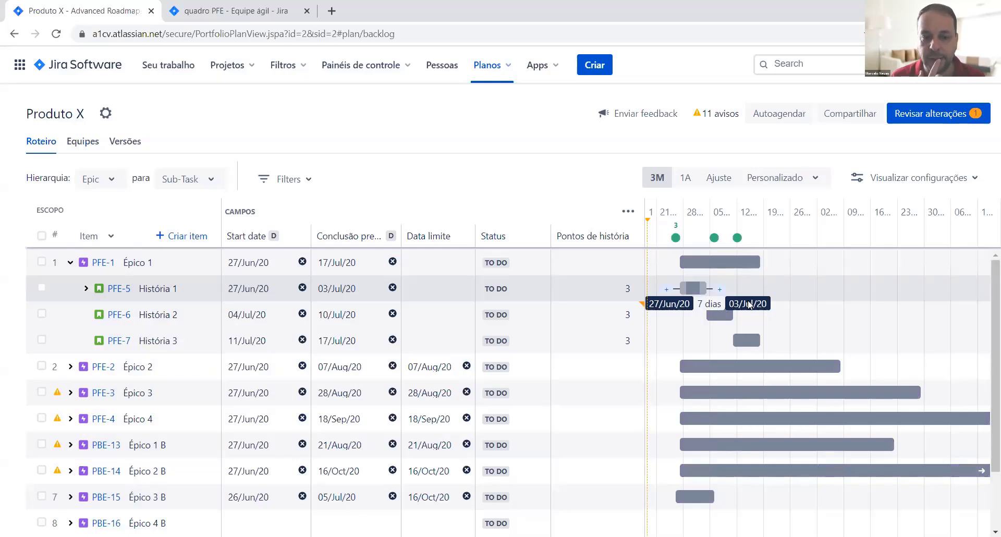
Collapse Épico 1 to check the warning markers from Épico 3 through Épico 2 B, and expand Épico 1 again.
left_click(69, 266)
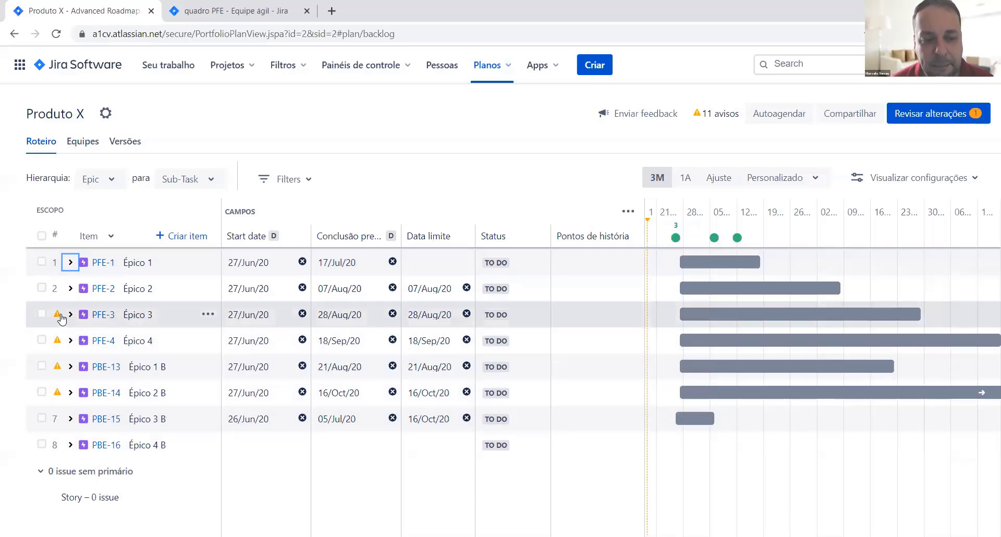
mouse_move(58, 319)
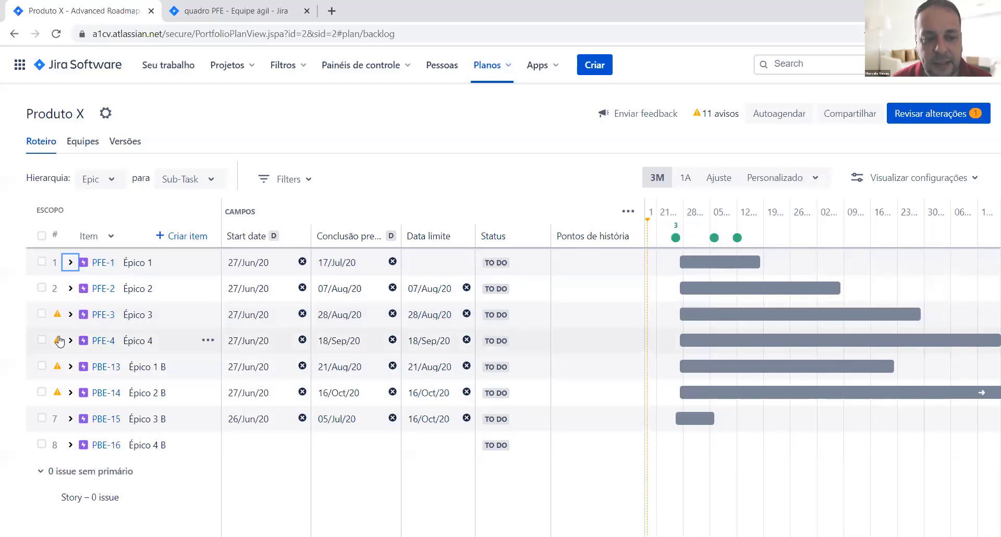
mouse_move(60, 371)
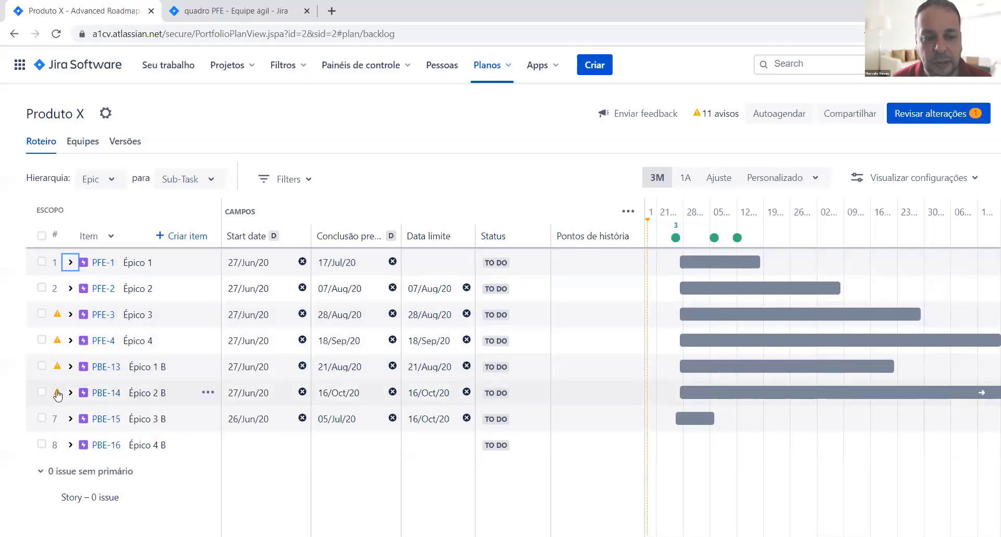
mouse_move(57, 399)
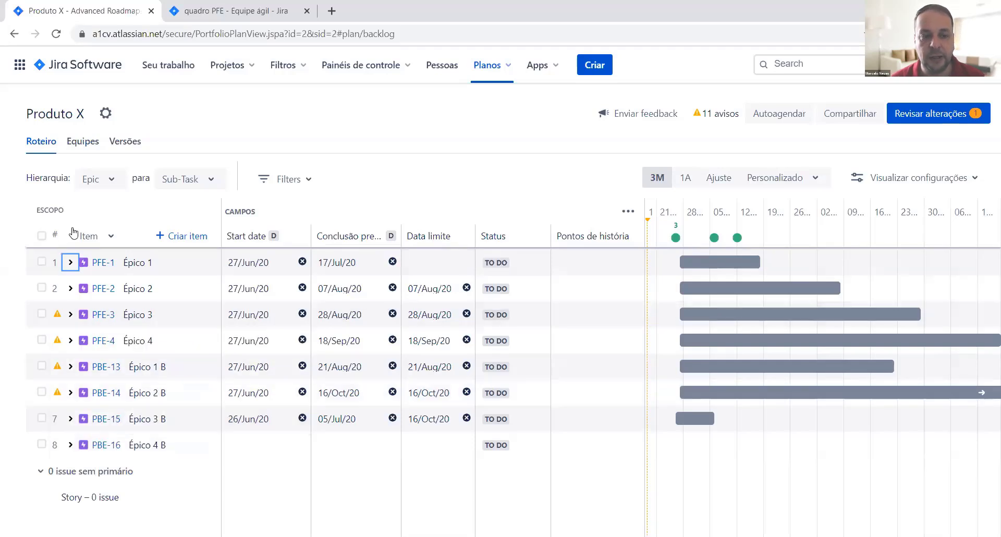
left_click(70, 262)
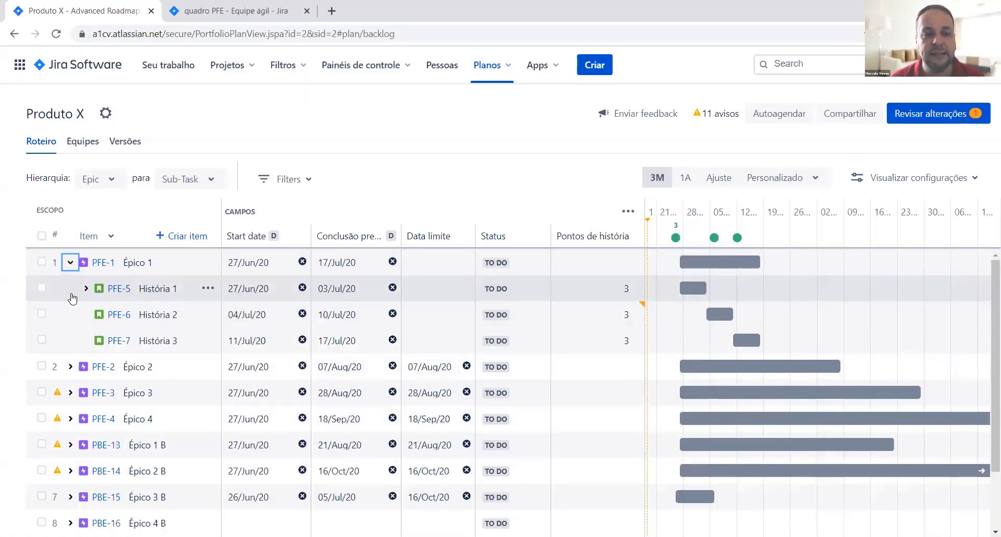
Rank História 1 below História 3 in Épico 1, and preview how auto-scheduling reorders the stories.
mouse_move(61, 290)
left_mouse_down()
mouse_move(60, 341)
mouse_move(52, 287)
left_mouse_up()
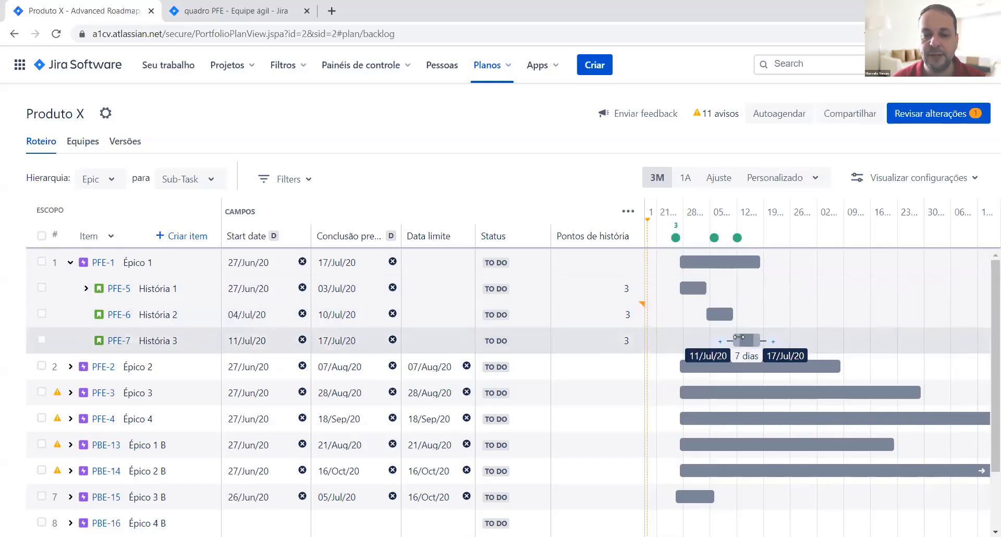
left_click_drag(61, 293, 65, 343)
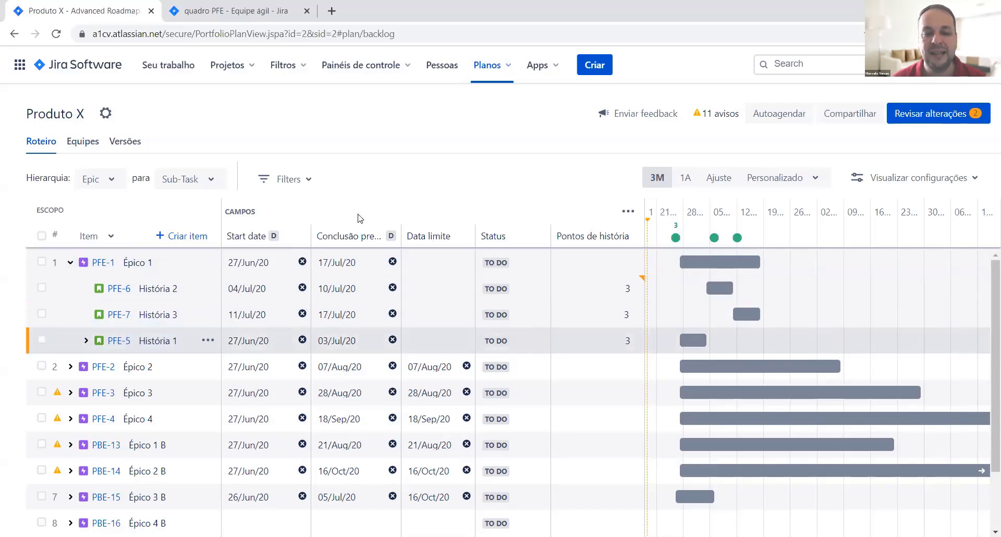
left_click(766, 115)
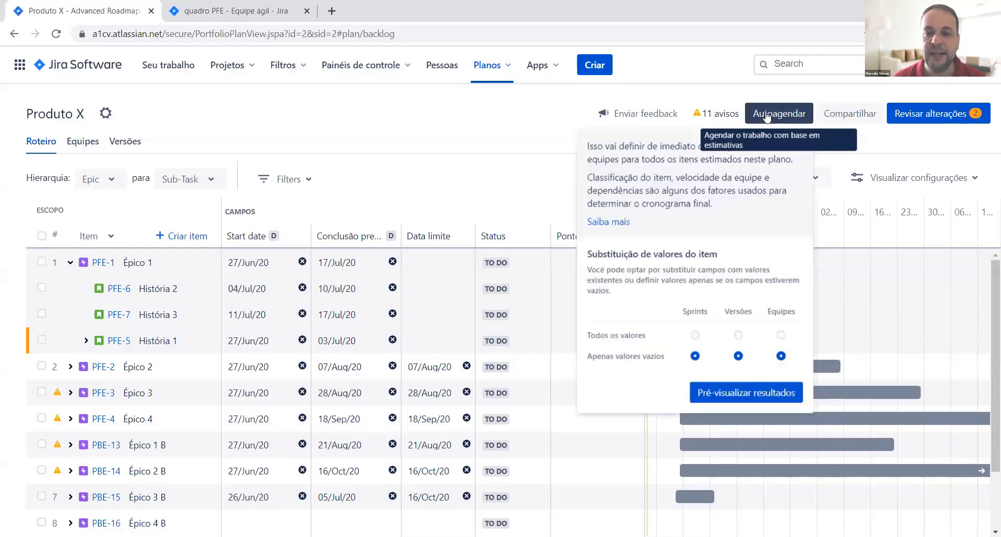
left_click(778, 398)
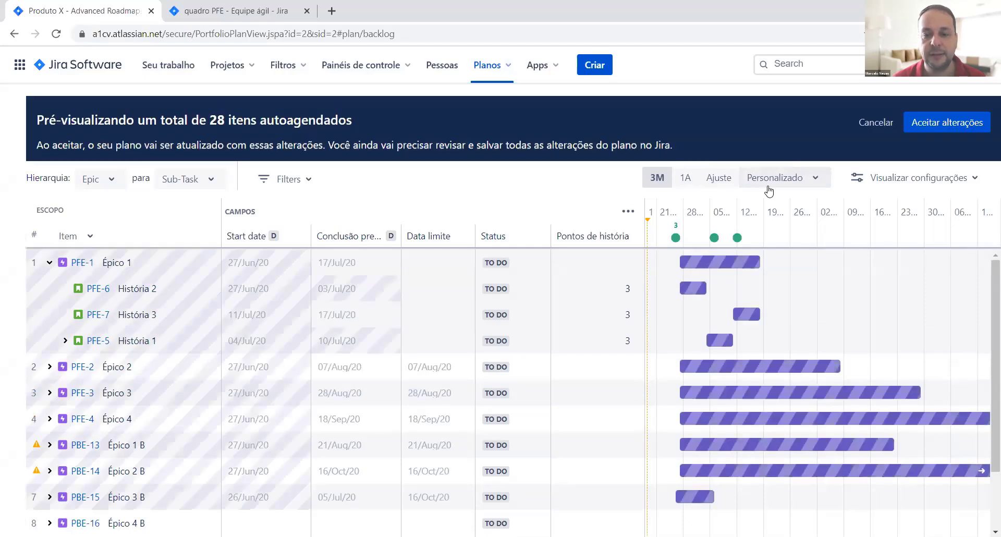
mouse_move(725, 345)
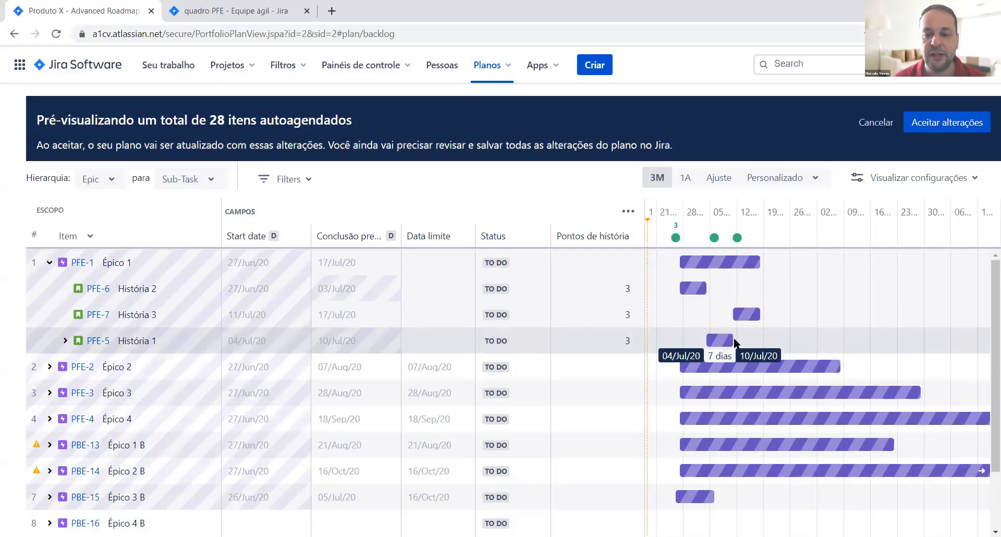
mouse_move(746, 319)
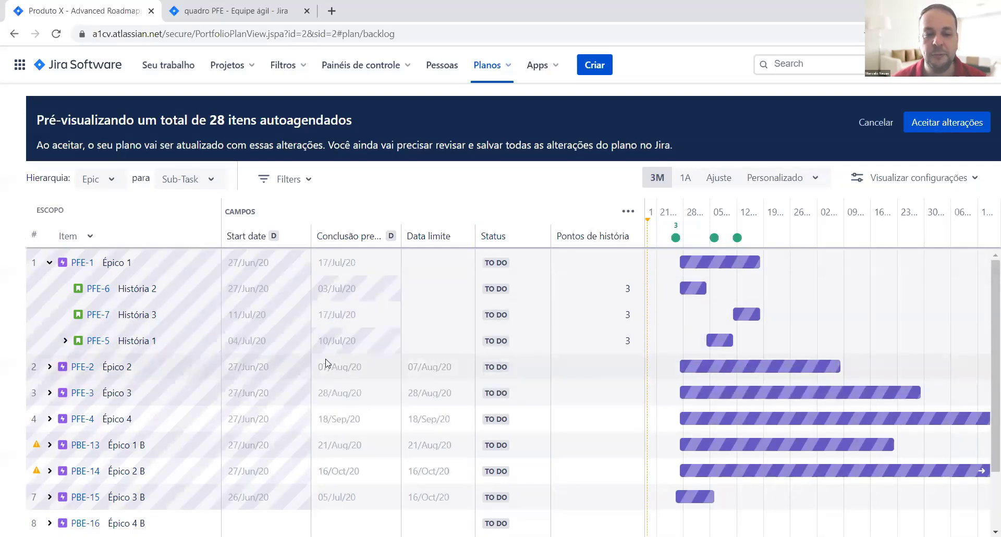
Expand História 1 in the preview to view its subtasks and their status, and collapse it again.
left_click(65, 341)
left_click(64, 342)
left_click(65, 342)
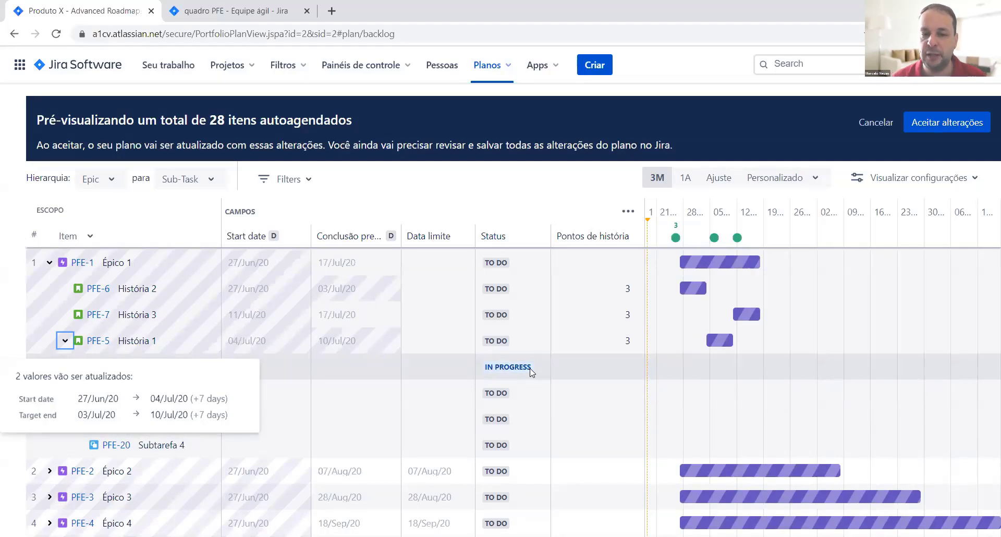
left_click(542, 210)
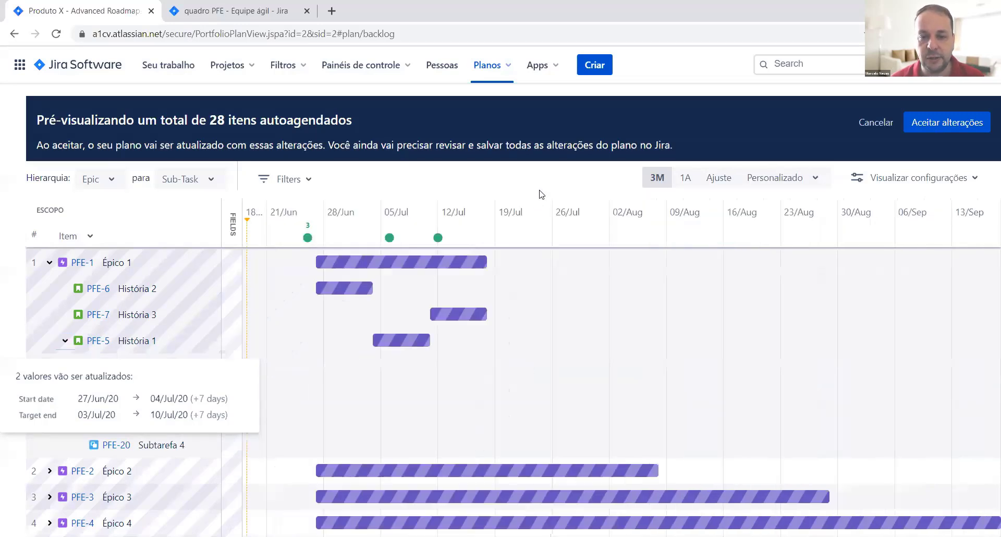
left_click(231, 220)
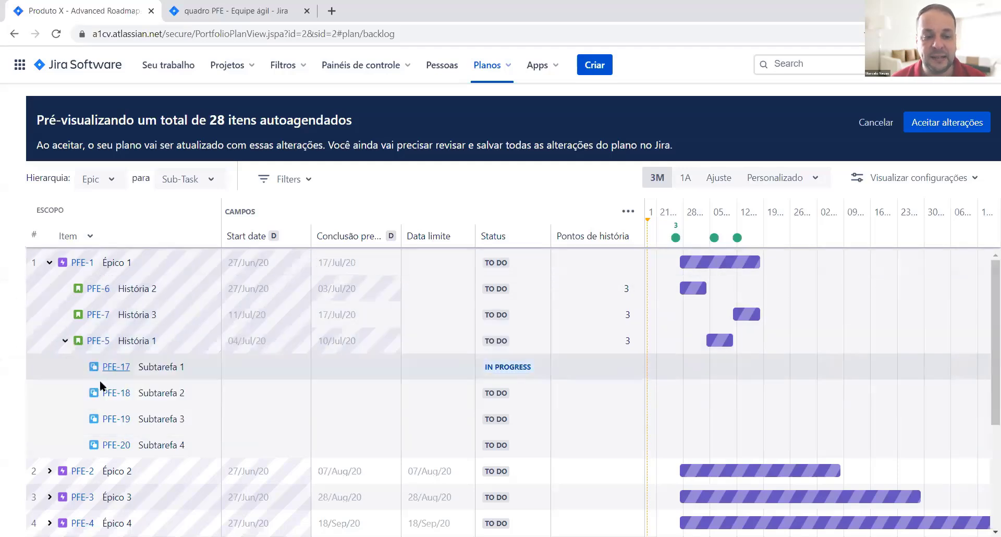
left_click(65, 340)
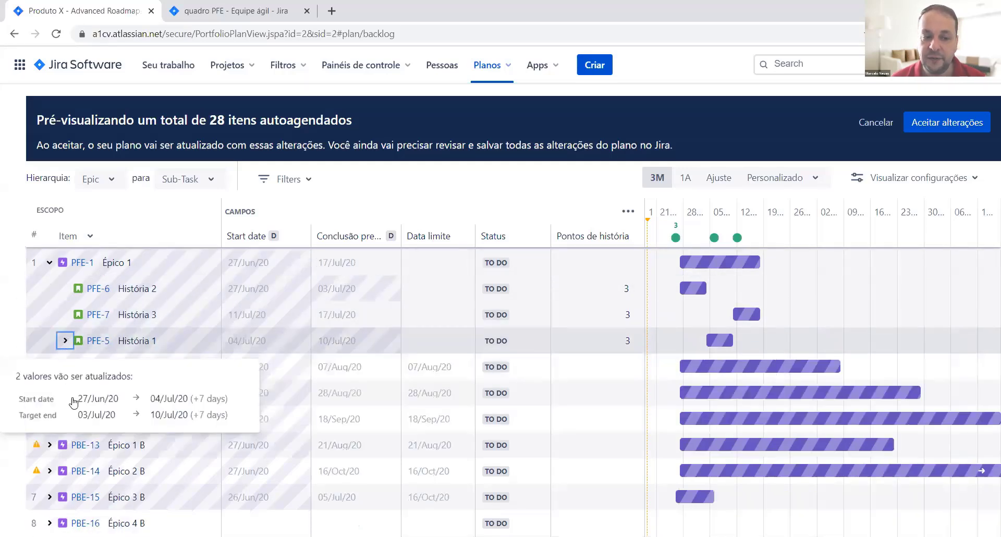
Expand Épico 2, inspect the proposed changes for História 2 and História 3, and cancel the auto-schedule preview.
left_click(50, 367)
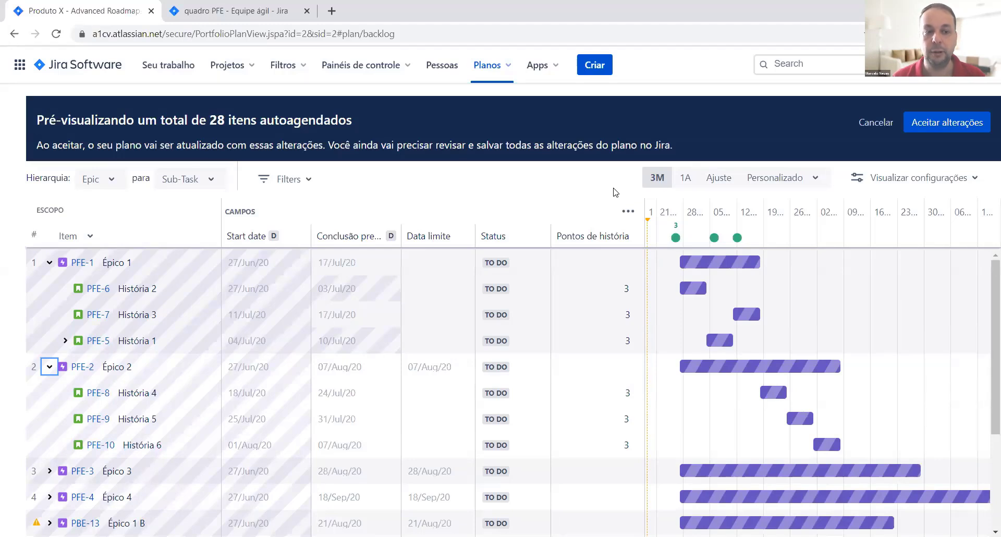
mouse_move(175, 289)
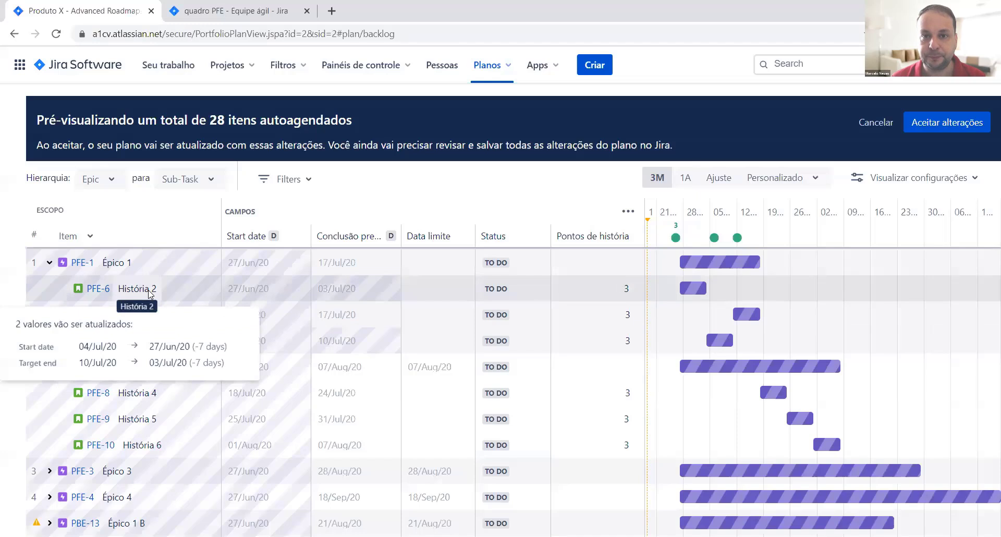
mouse_move(163, 319)
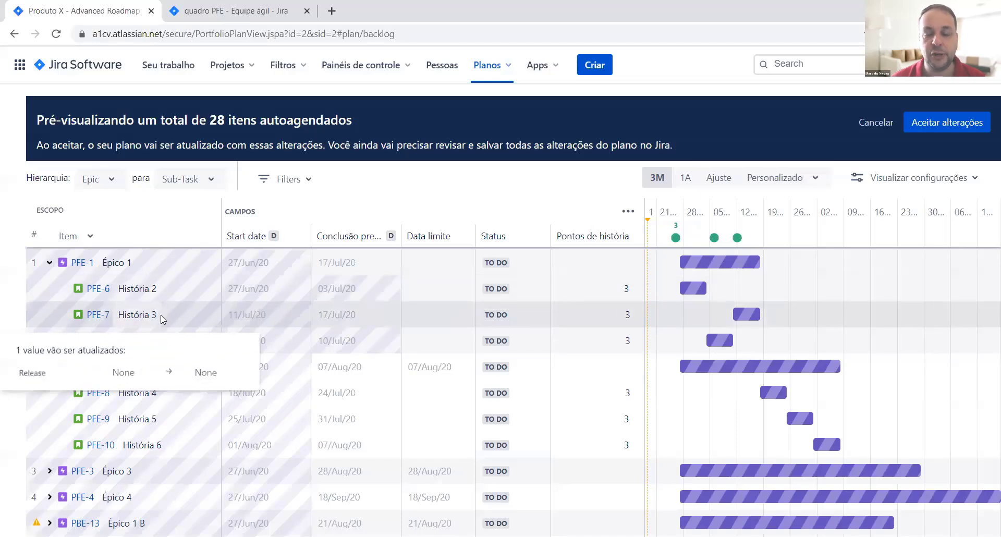
mouse_move(162, 340)
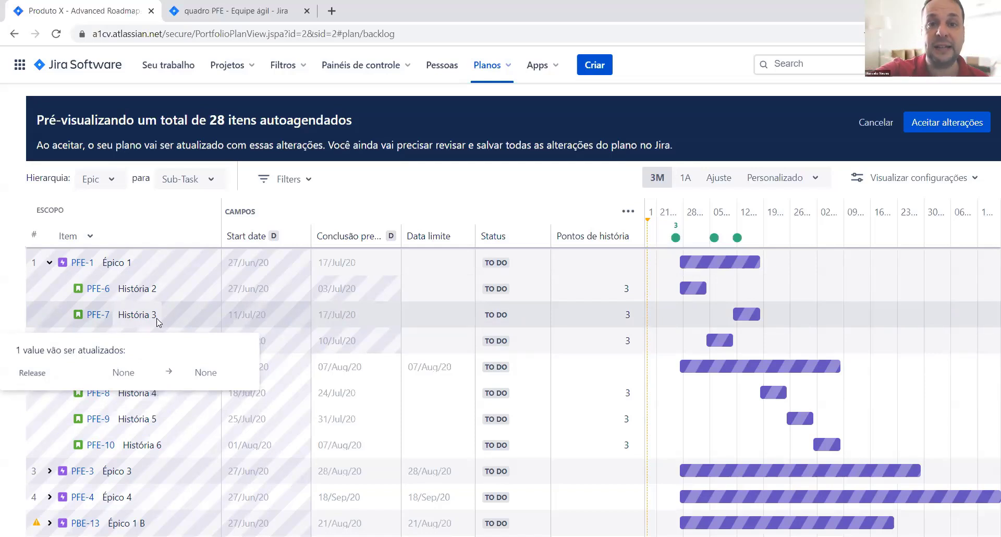
left_click(873, 123)
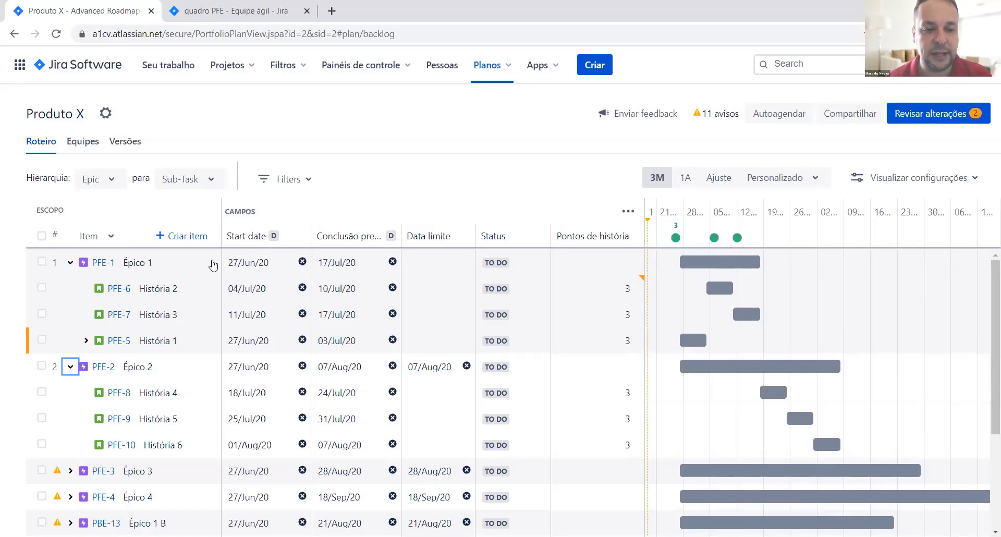
Rank História 1 above História 2 in Épico 1, and preview and accept auto-scheduling for the plan.
left_click_drag(64, 343, 172, 294)
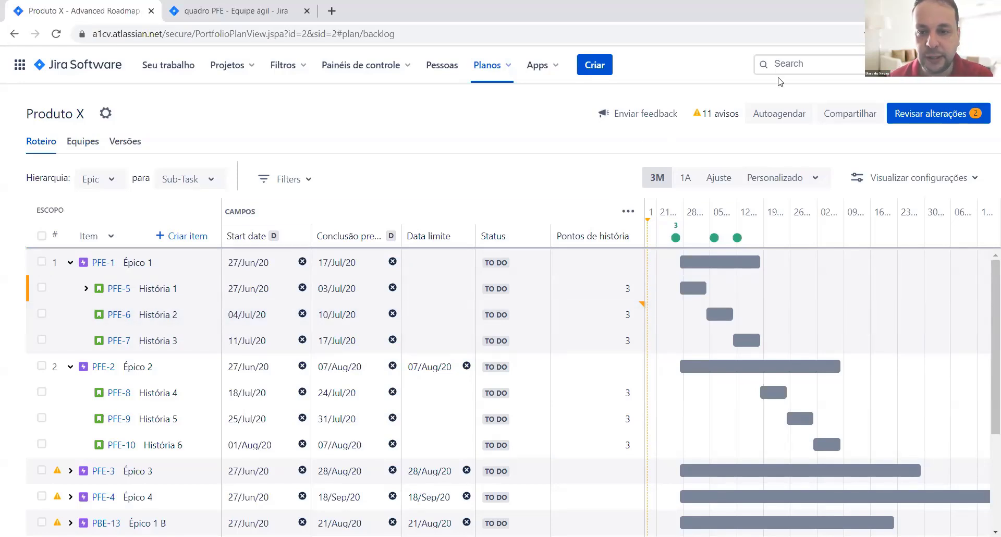
left_click(792, 118)
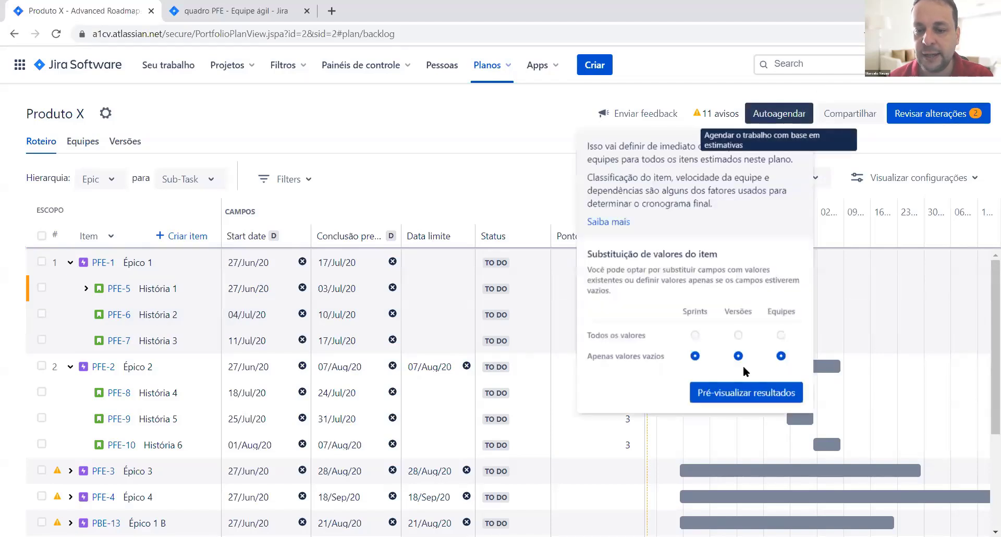
left_click(749, 395)
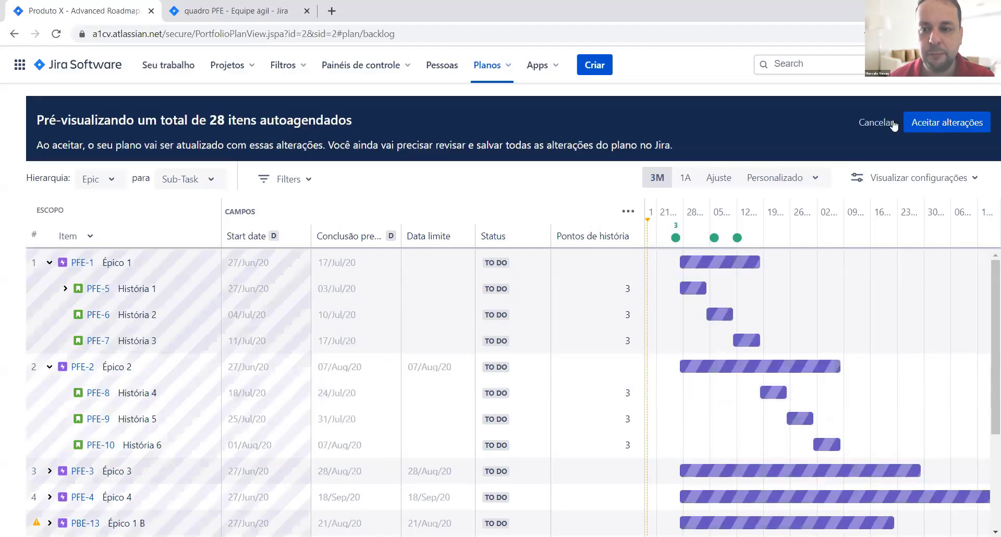
left_click(918, 120)
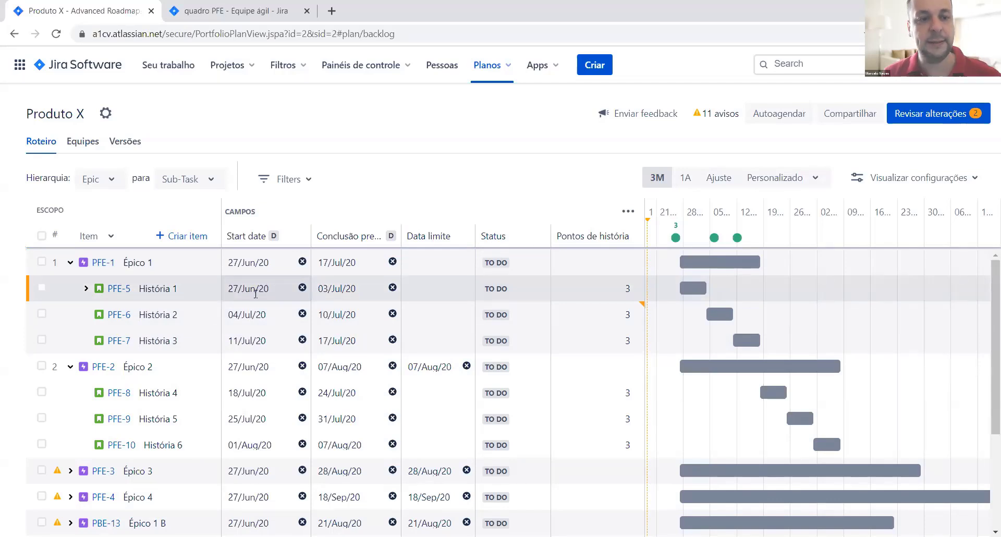
Set the Projeto Front End (PFE) Team's velocity to 10 points and iteration length to 2 weeks, and save the team.
left_click(83, 142)
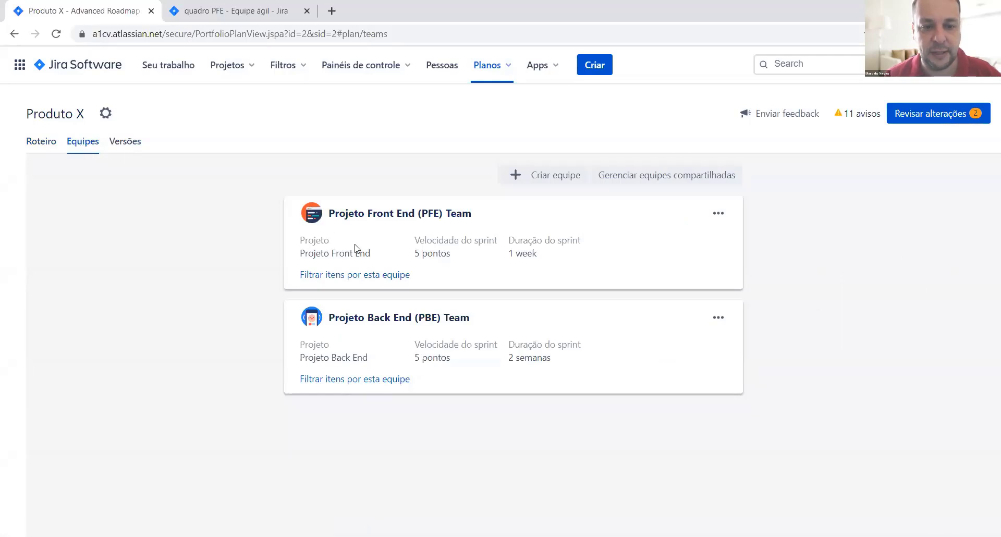
left_click(711, 219)
left_click(694, 240)
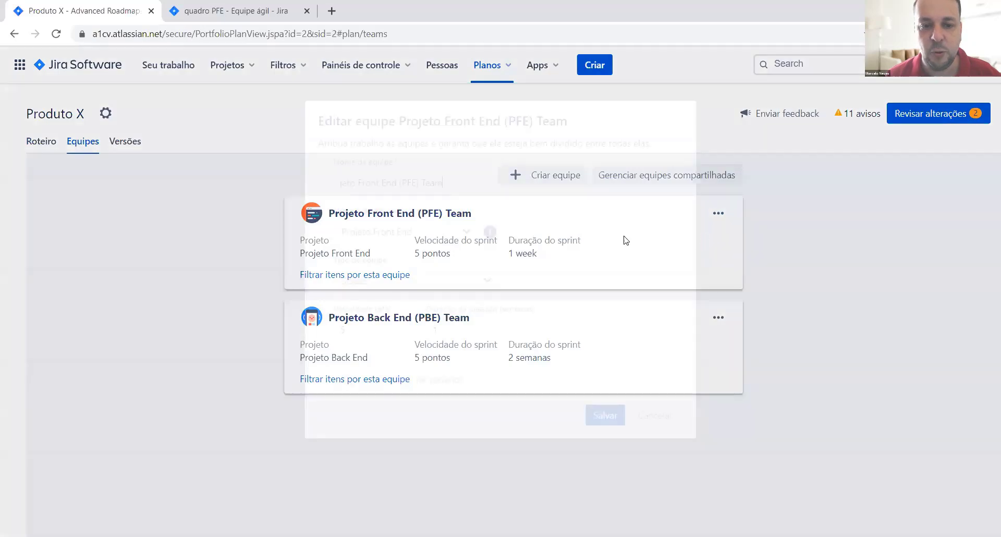
double_click(366, 307)
type("10")
key("Tab")
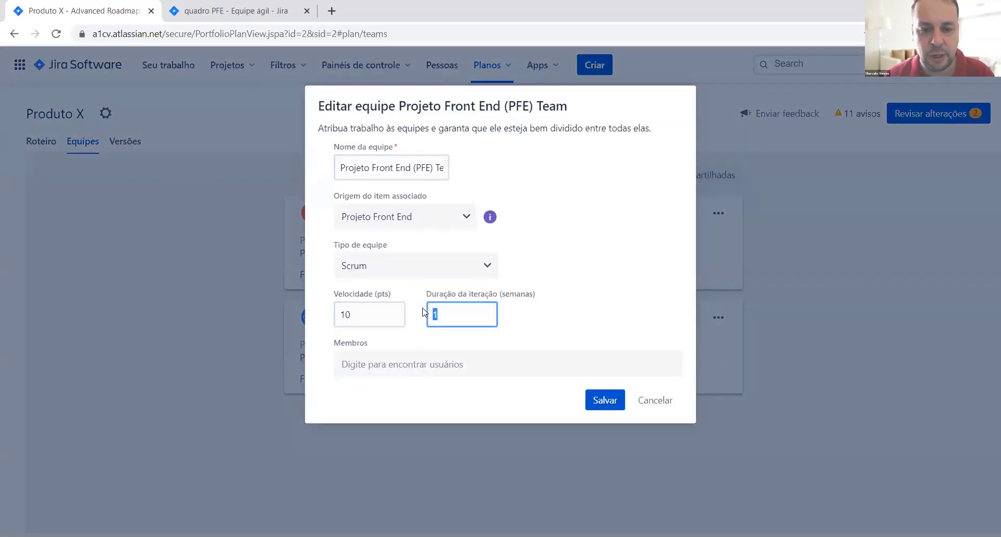
type("2")
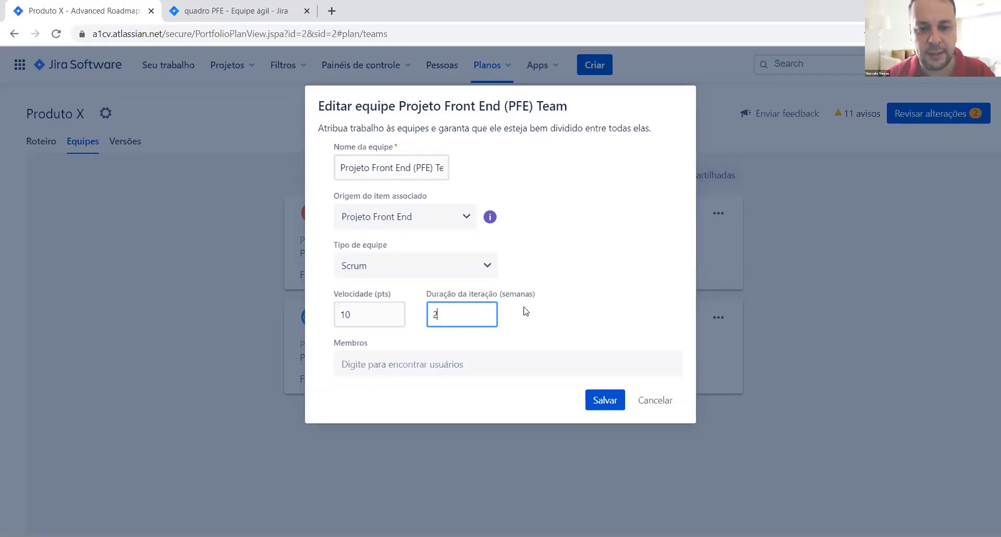
left_click(599, 400)
Preview and accept auto-scheduling with the new team settings on the roadmap, and save all selected plan changes to Jira.
left_click(57, 142)
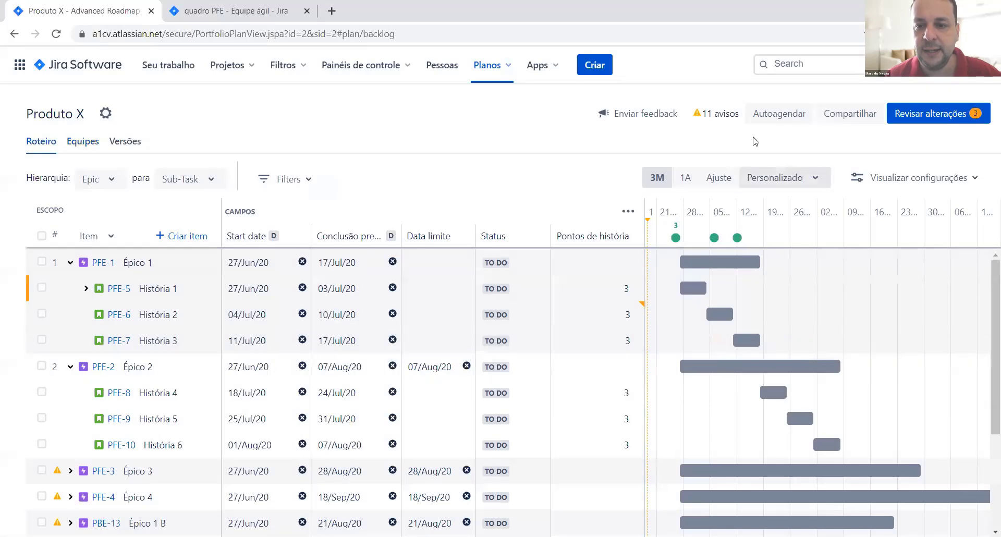
left_click(746, 118)
left_click(745, 392)
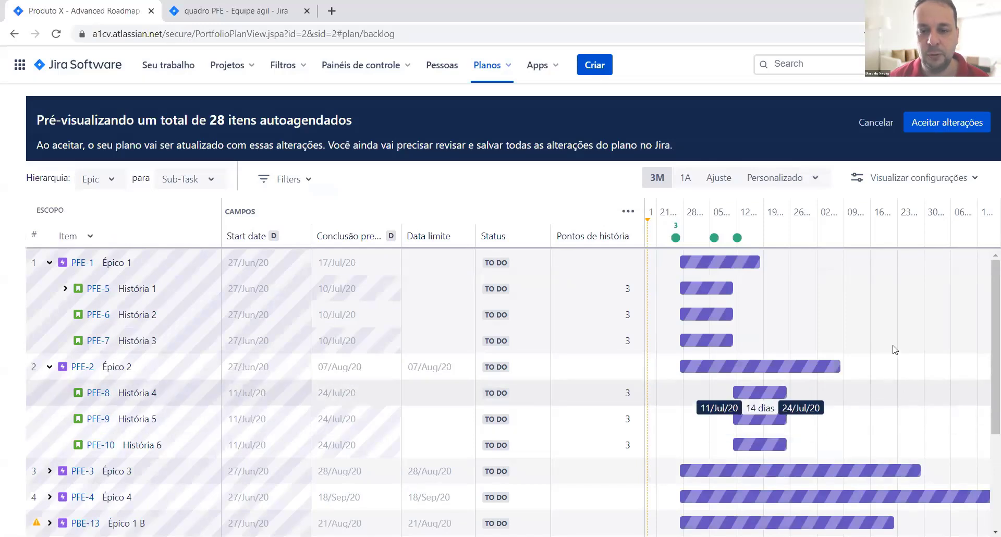
mouse_move(717, 295)
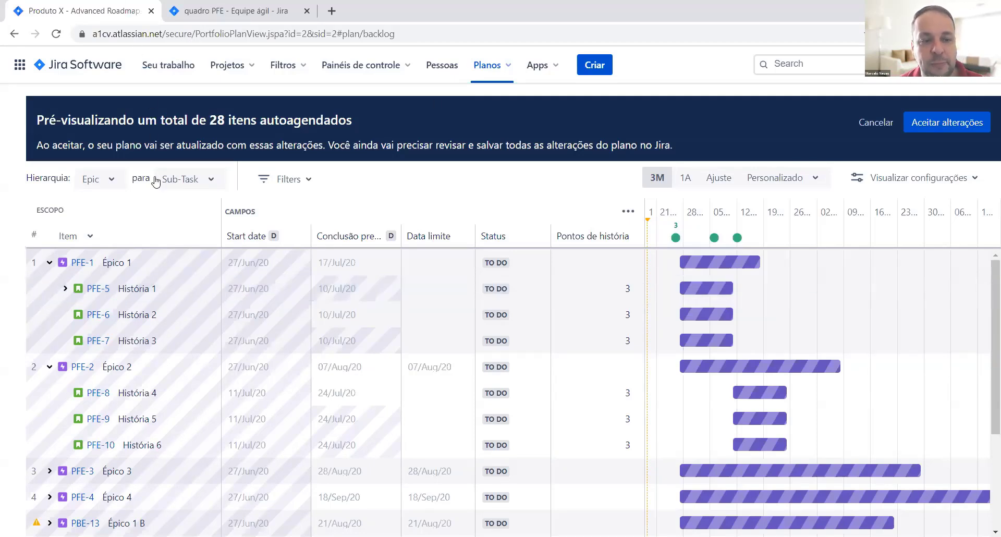
left_click(945, 124)
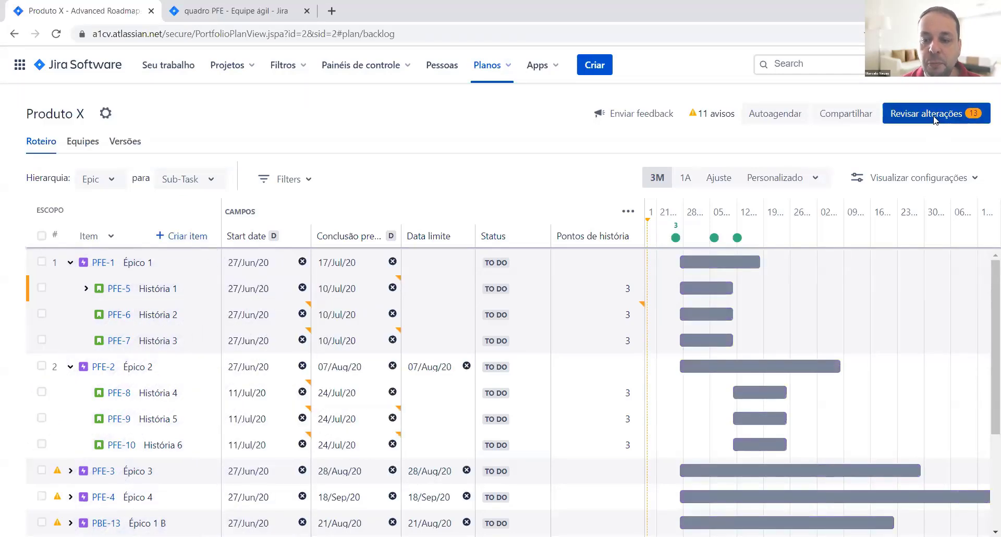
left_click(935, 118)
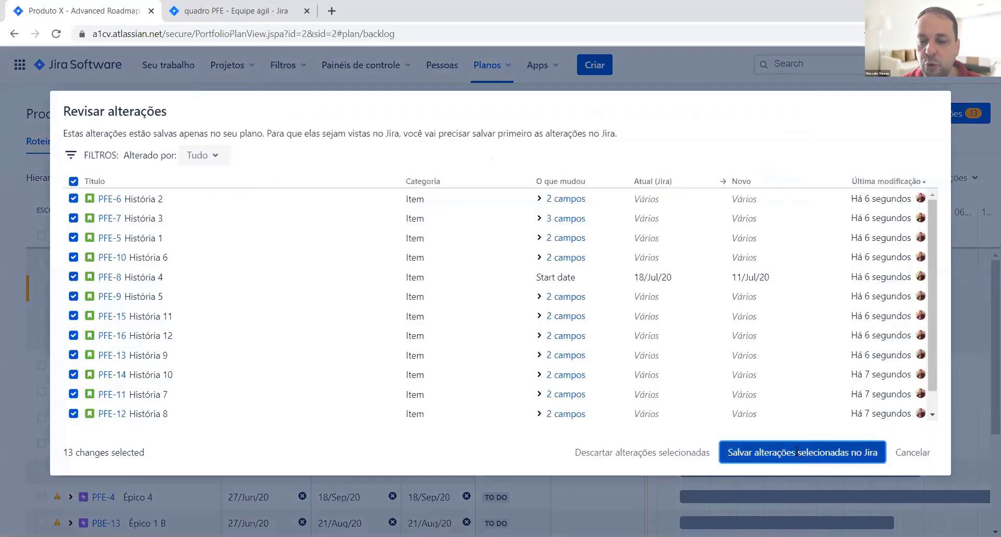
left_click(806, 430)
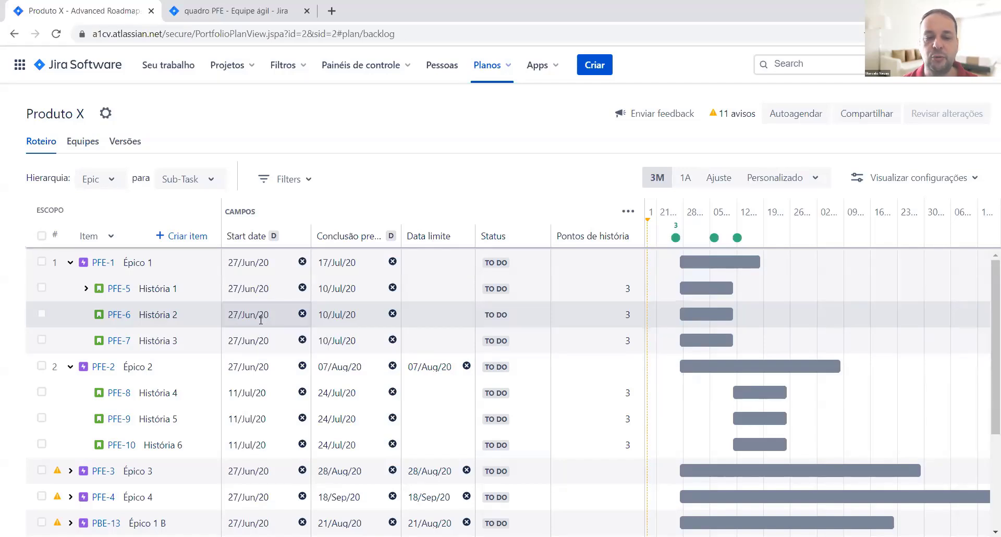
Replace the Pontos de história column with the Início alvo column in the roadmap's fields.
left_click(628, 214)
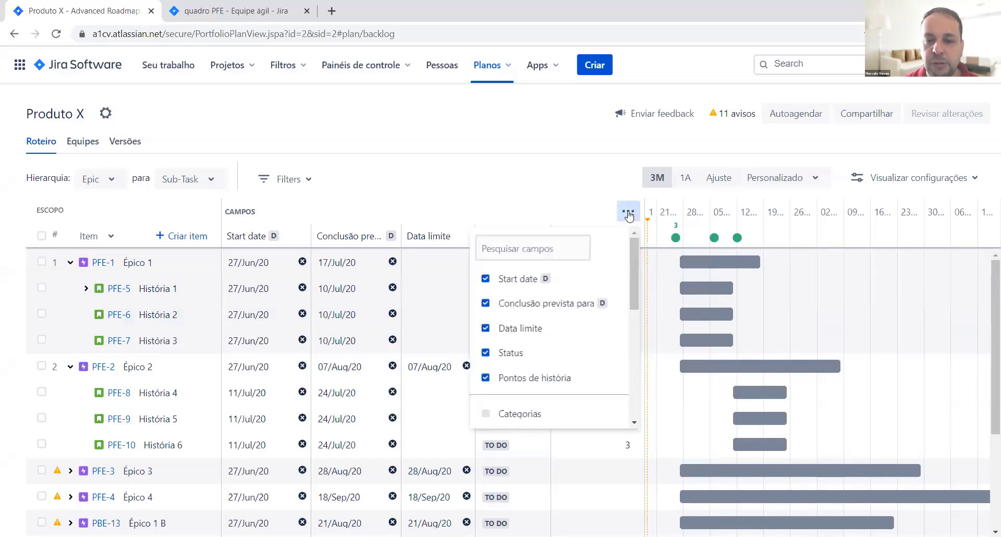
left_click(487, 376)
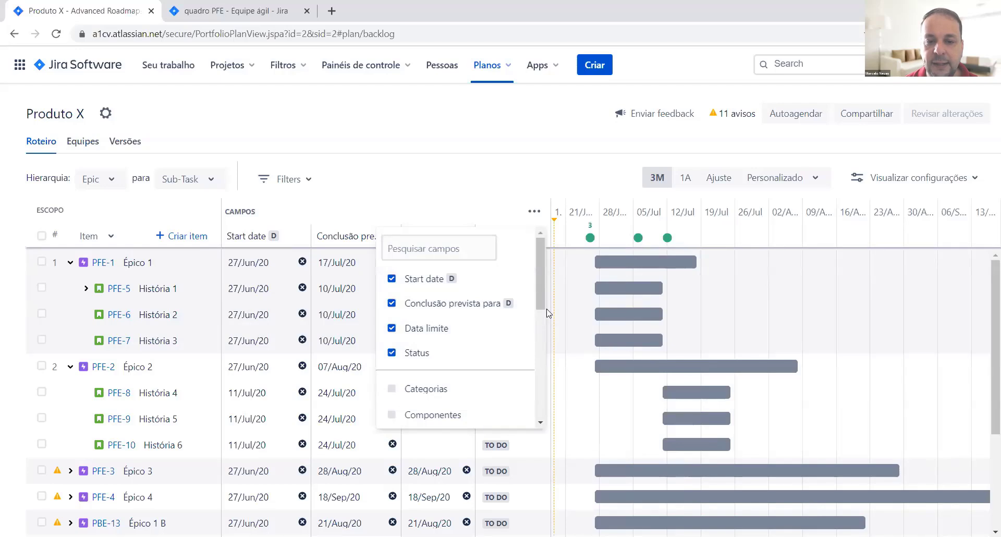
left_click_drag(540, 290, 541, 334)
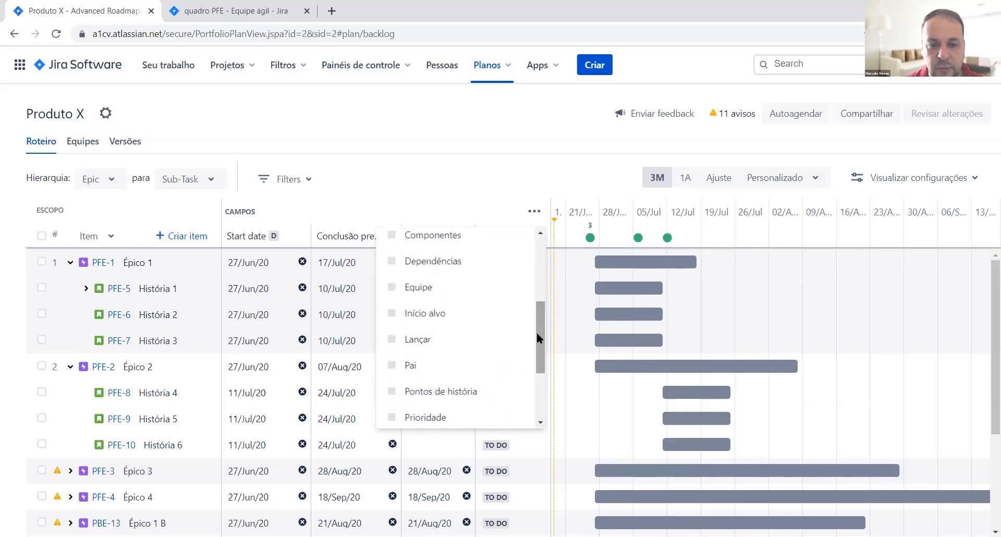
left_click(393, 315)
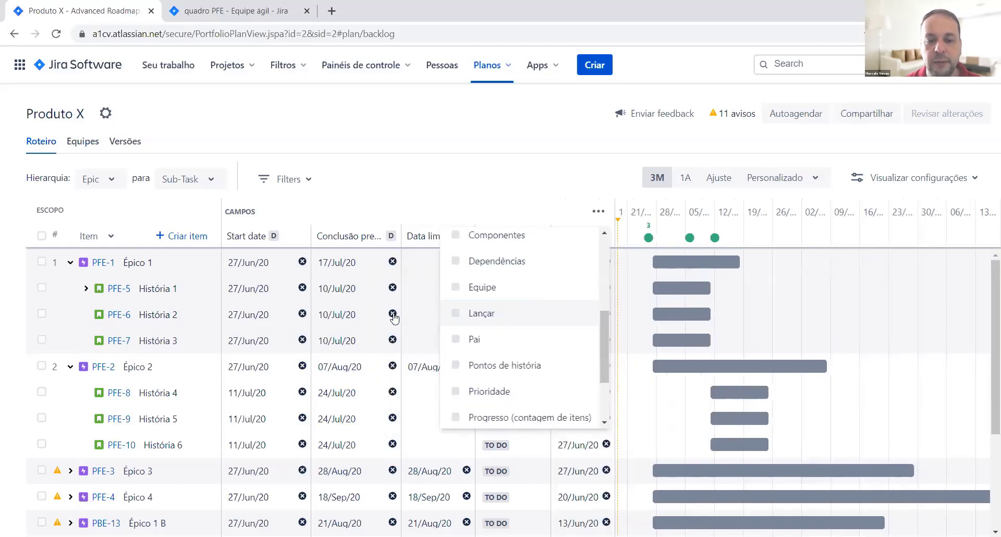
left_click(506, 187)
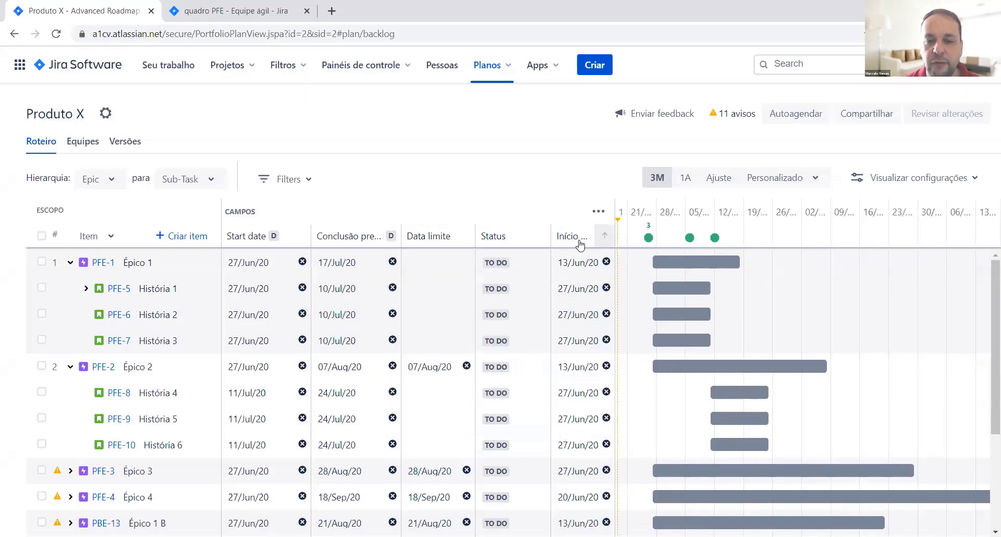
Reorder the roadmap fields so that Início alvo comes first, ahead of Start date.
left_click(597, 214)
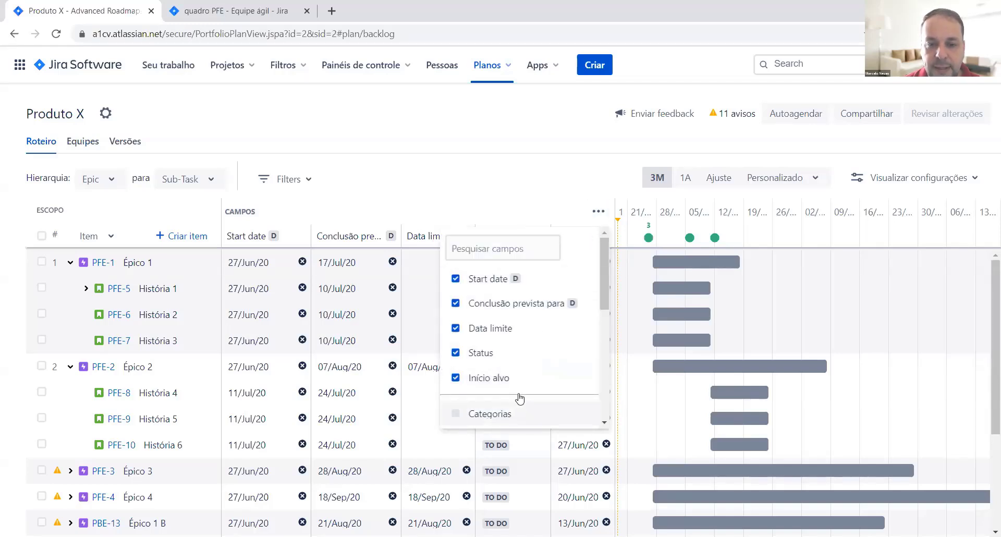
scroll(466, 342, "down", 1)
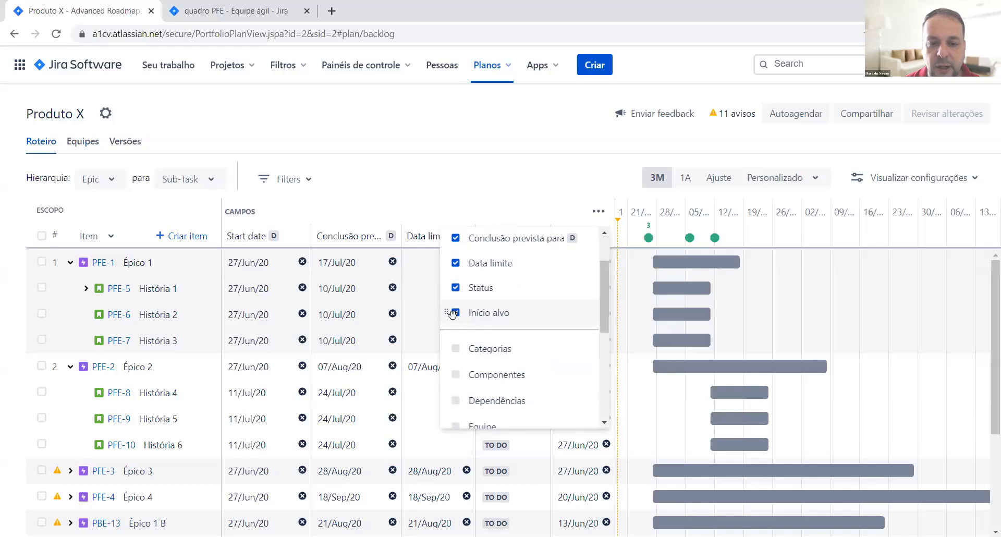
scroll(451, 315, "up", 1)
left_click_drag(446, 379, 450, 279)
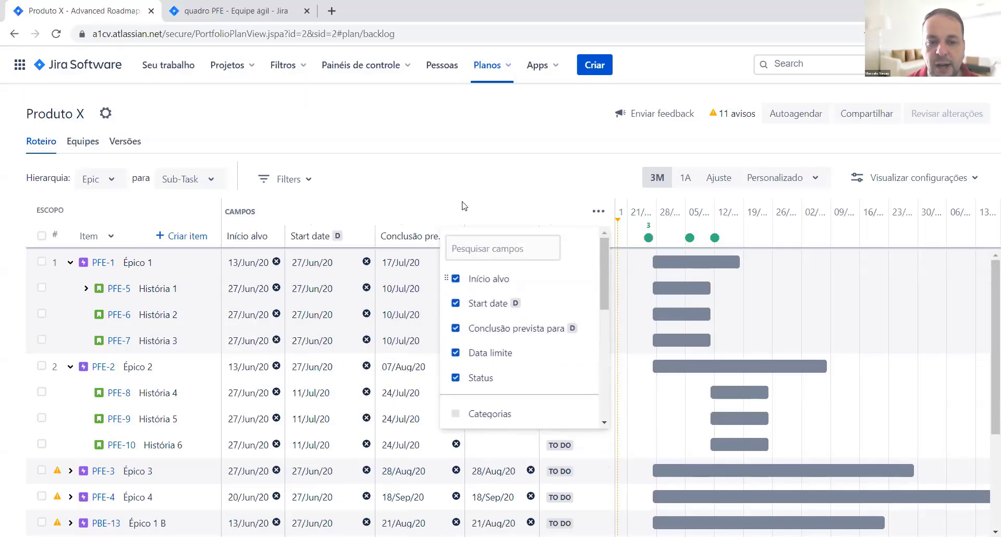
left_click(464, 167)
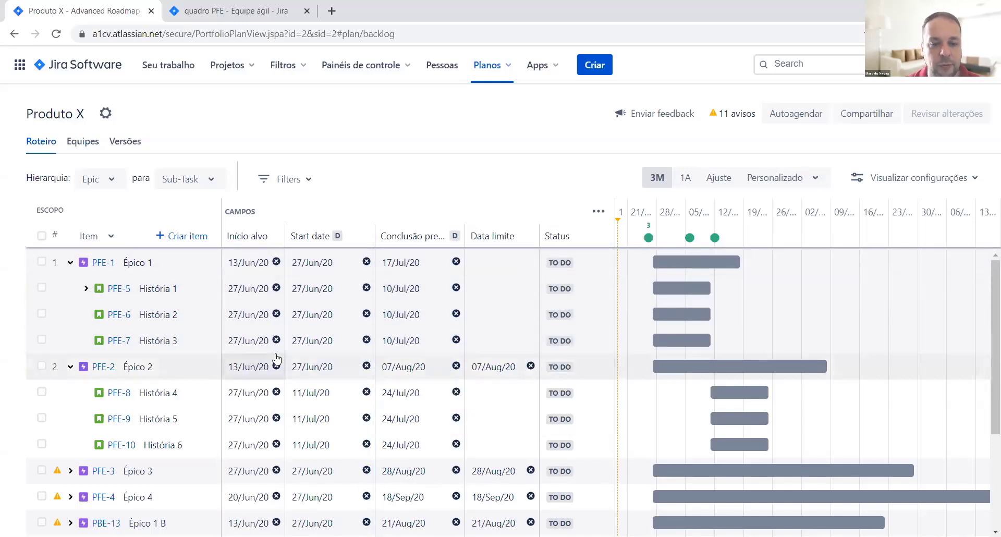
Clear História 2's Início alvo and set it to 29/Jun/20, and preview and accept auto-scheduling for empty values only.
left_click(276, 315)
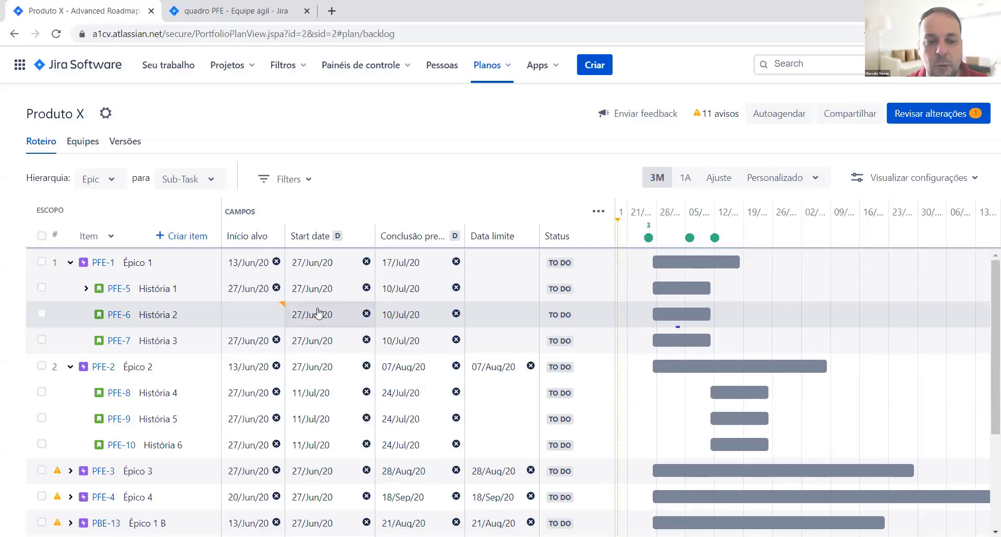
left_click(254, 315)
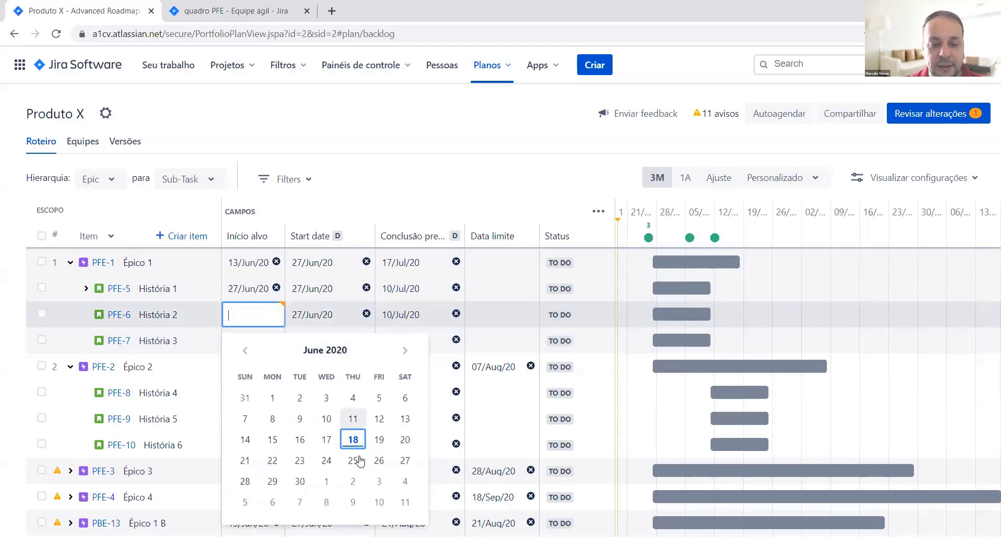
left_click(272, 482)
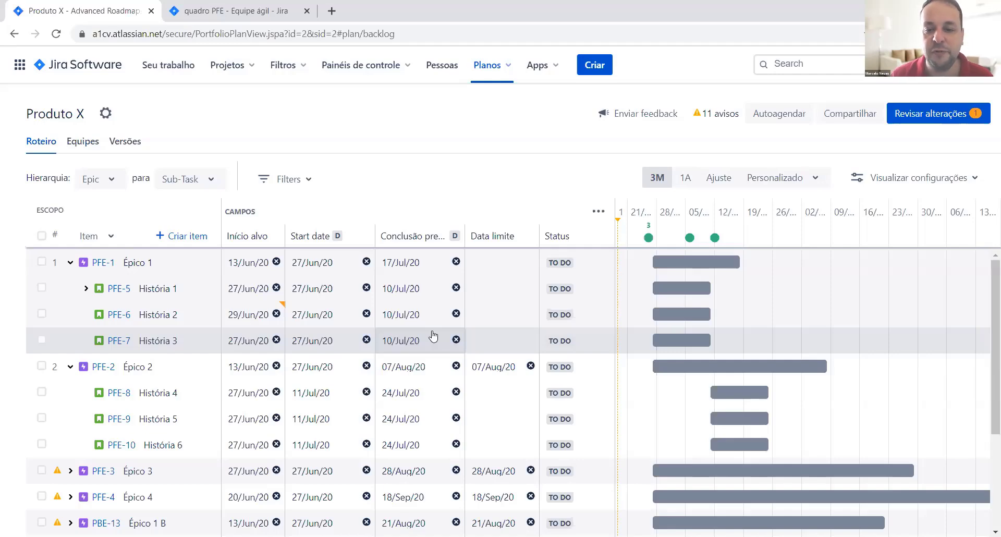
left_click(799, 115)
left_click(720, 394)
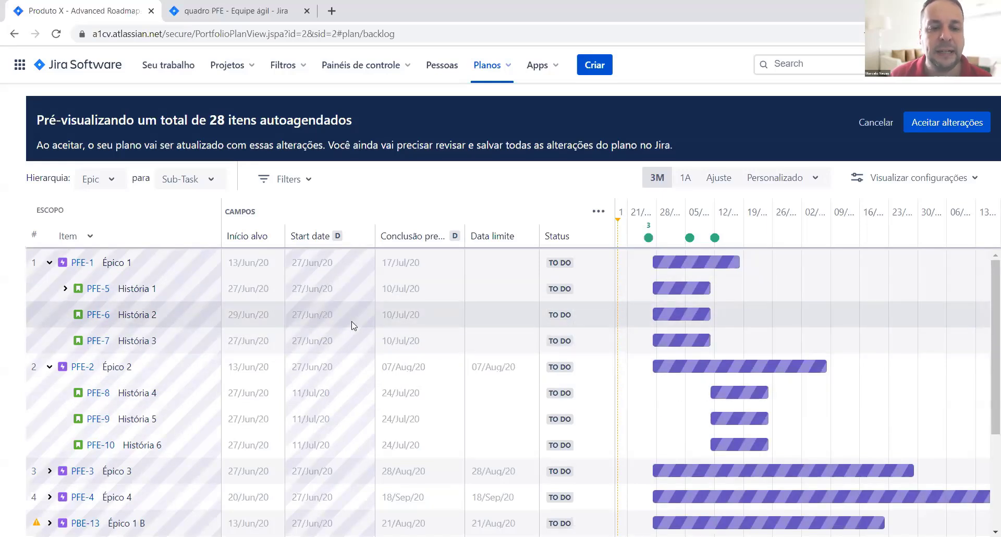
left_click(913, 123)
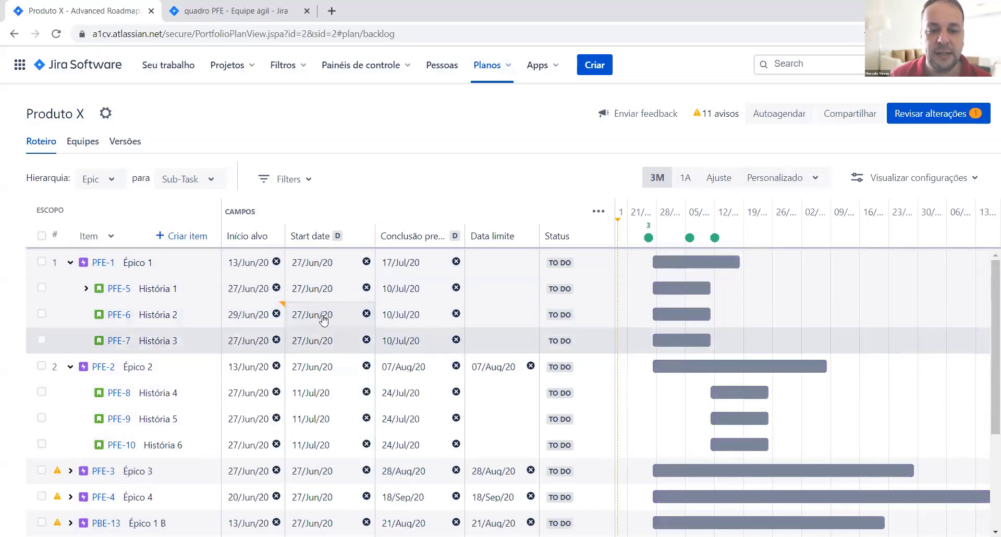
Set História 2's Início alvo to 02/Jul/20, and preview and accept auto-scheduling for empty values only.
left_click(249, 315)
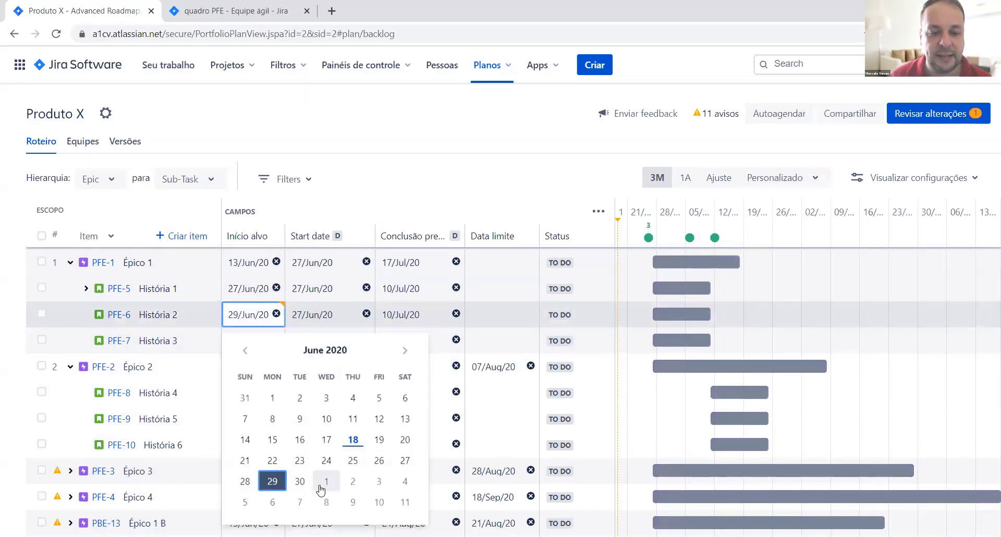
left_click(353, 481)
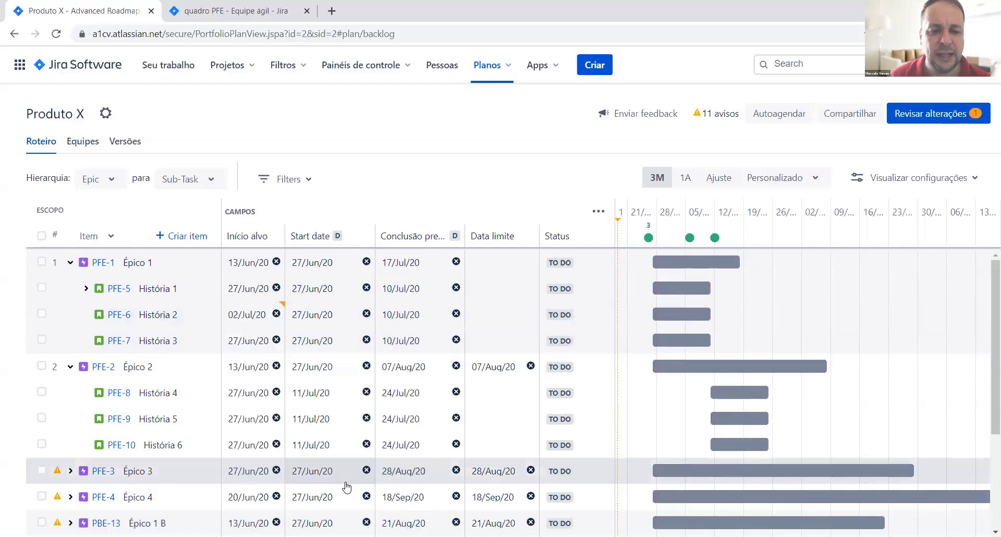
left_click(779, 113)
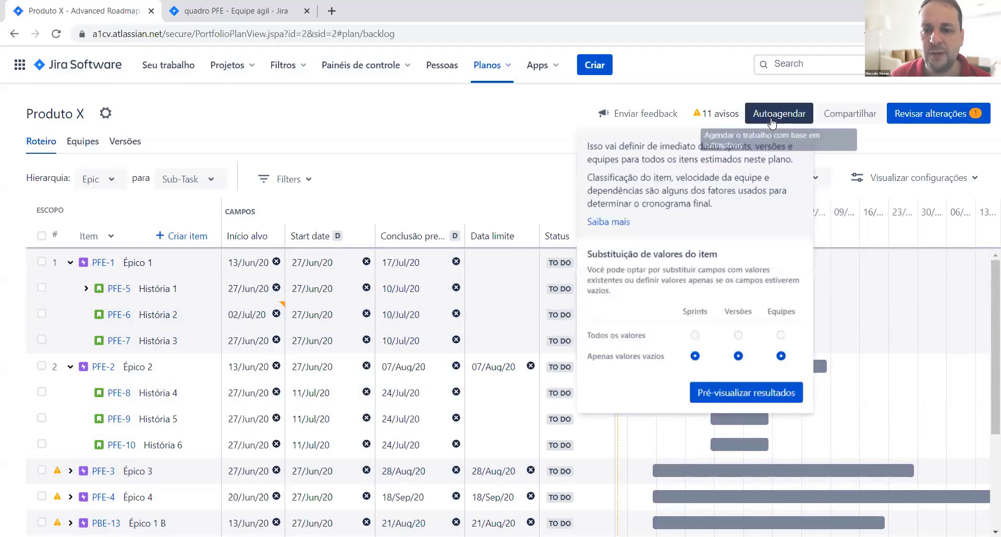
left_click(751, 392)
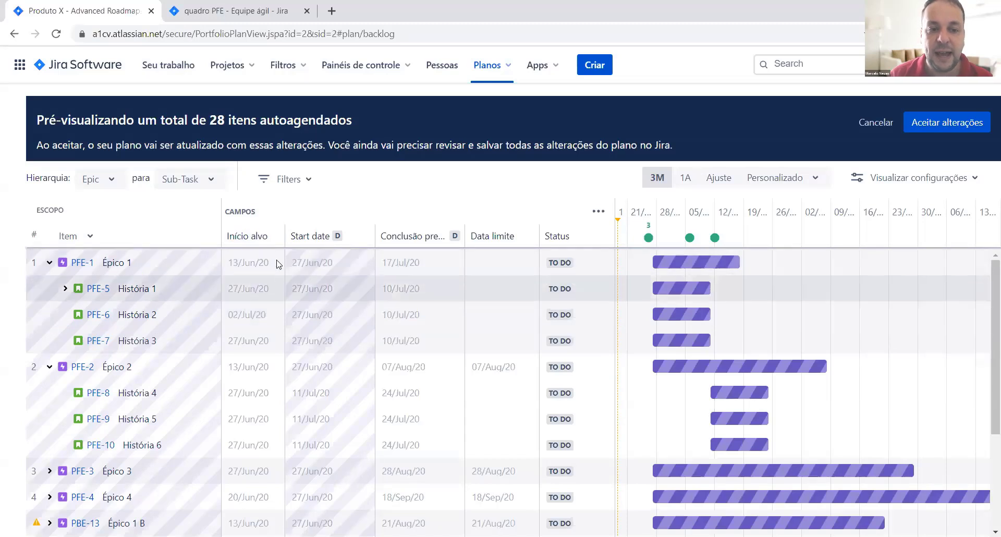
left_click(922, 133)
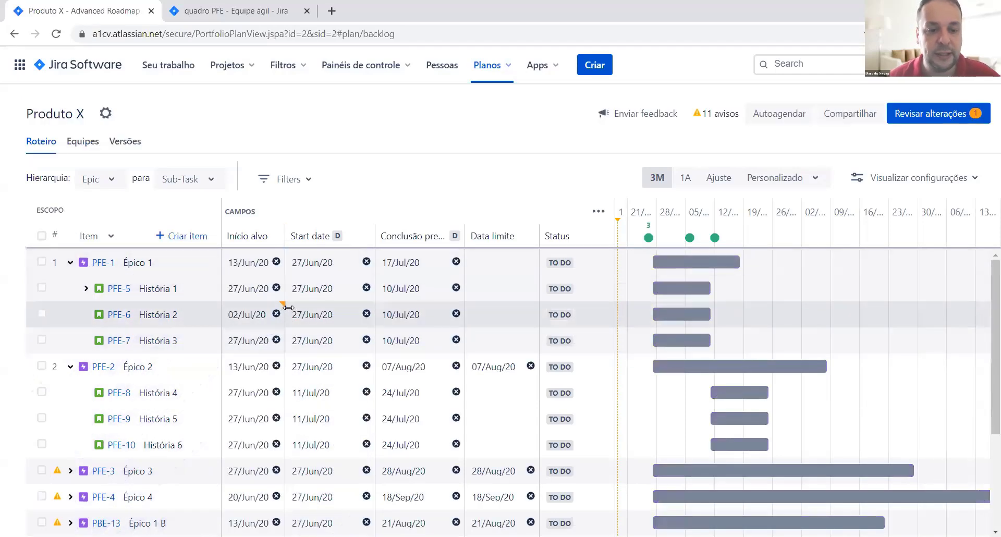
Review the pending Início alvo change for História 2 and save it to Jira.
mouse_move(281, 304)
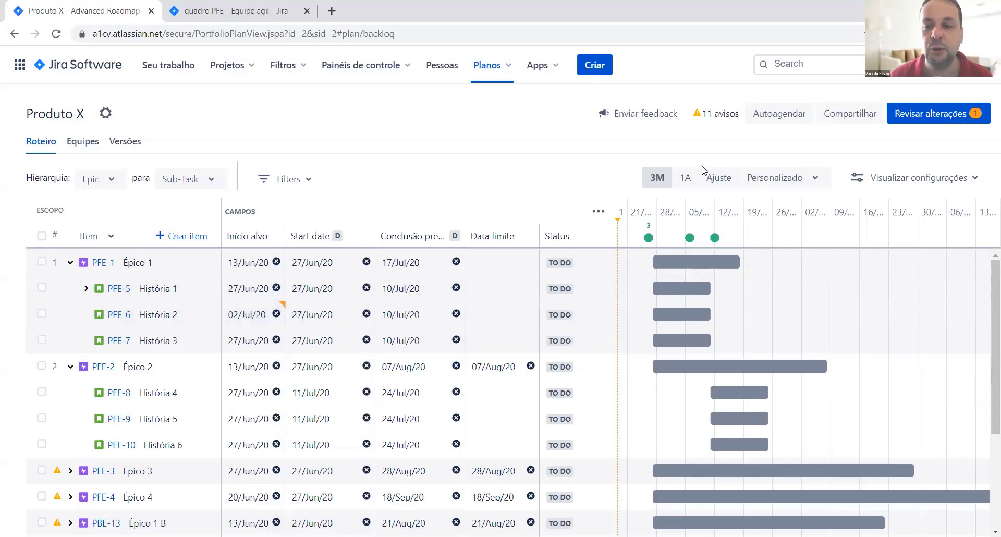
left_click(907, 119)
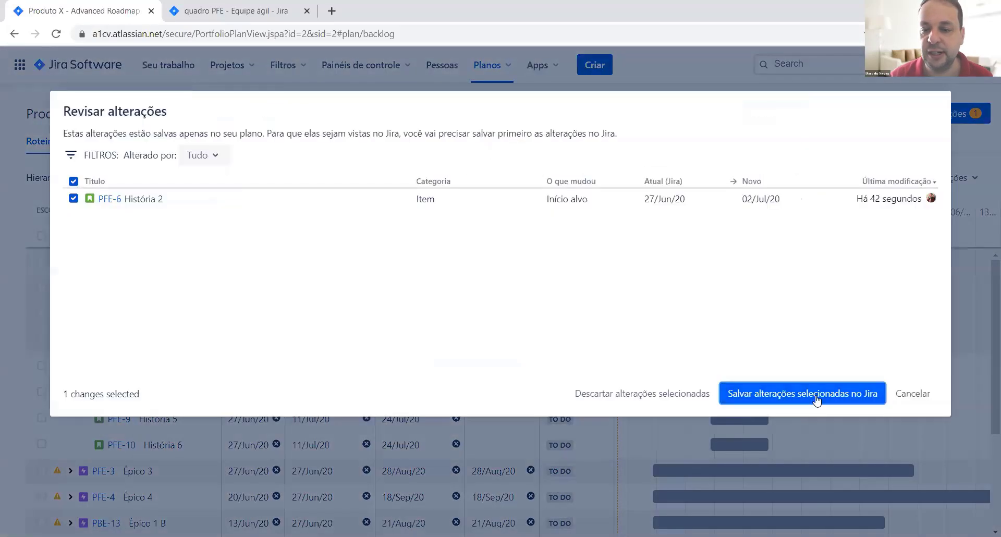
left_click(817, 398)
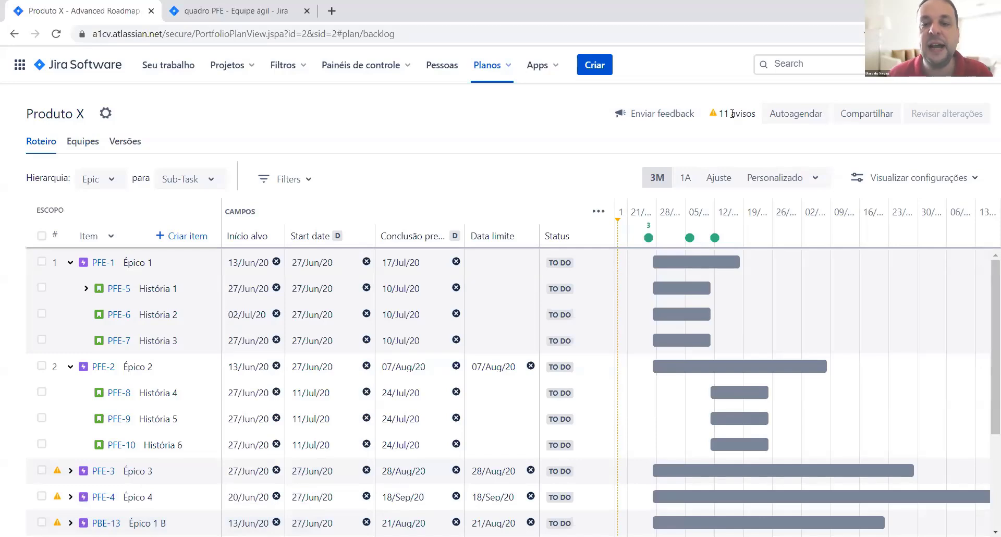
Preview auto-scheduling with all values overwritten for Sprints, Versões and Equipes, and accept the changes.
left_click(785, 112)
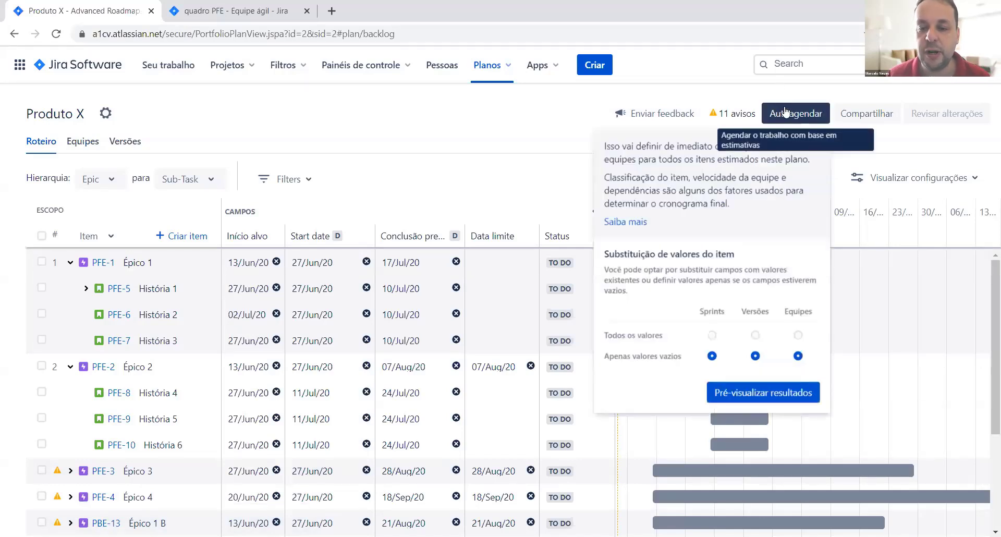
left_click(714, 336)
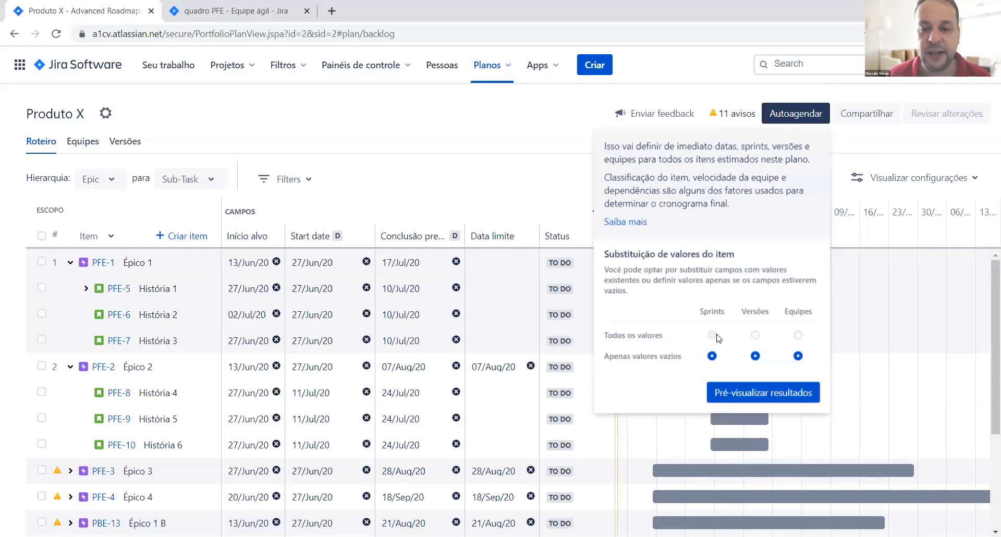
left_click(755, 335)
left_click(797, 335)
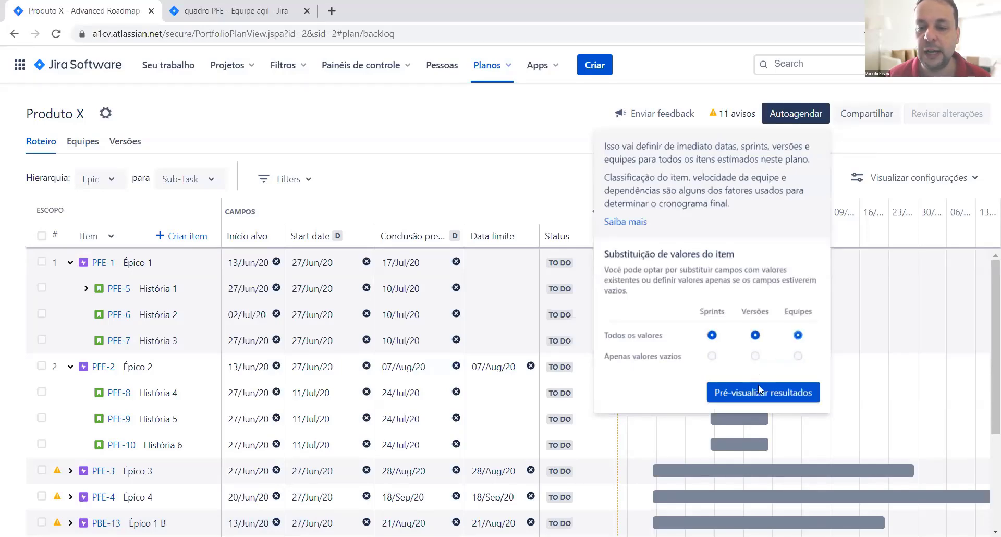
left_click(760, 392)
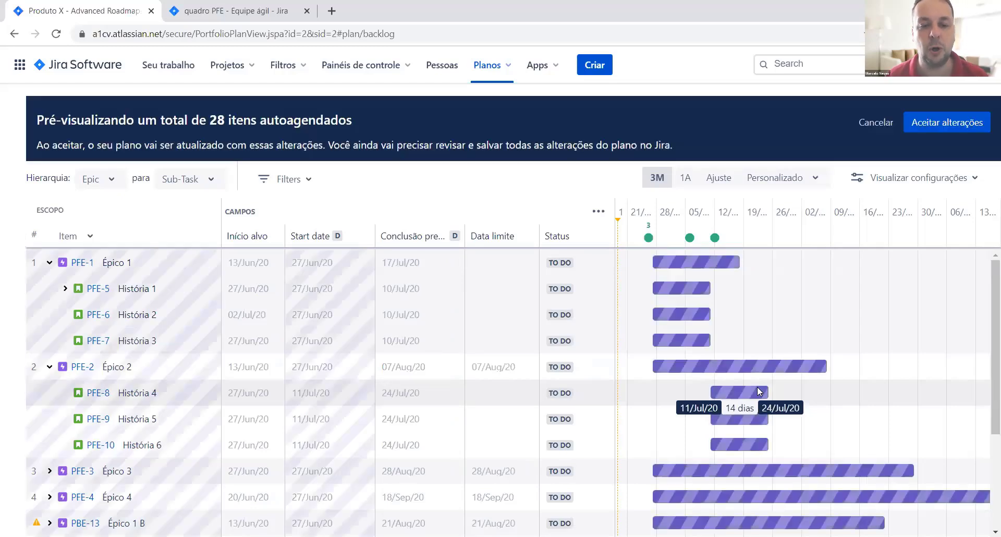
left_click(947, 122)
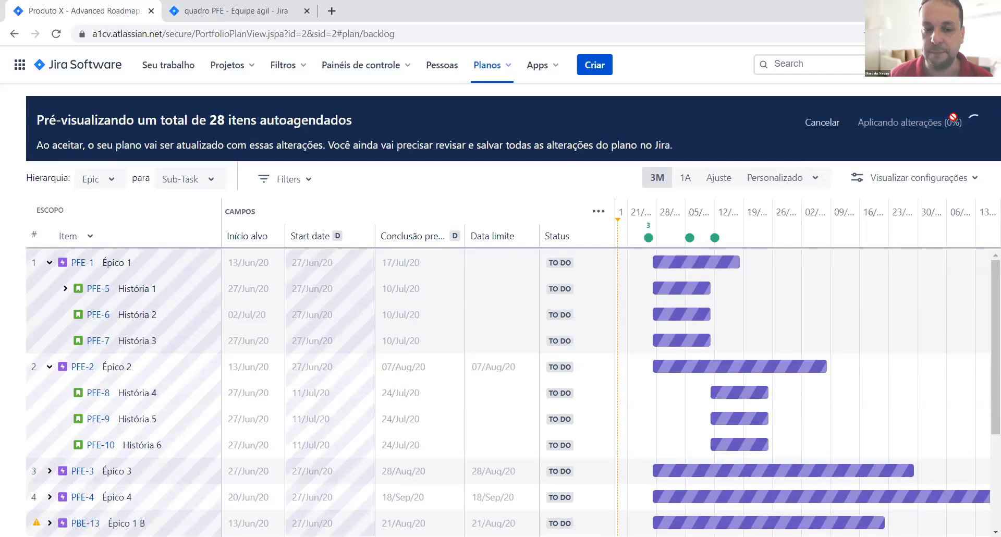
left_click(933, 122)
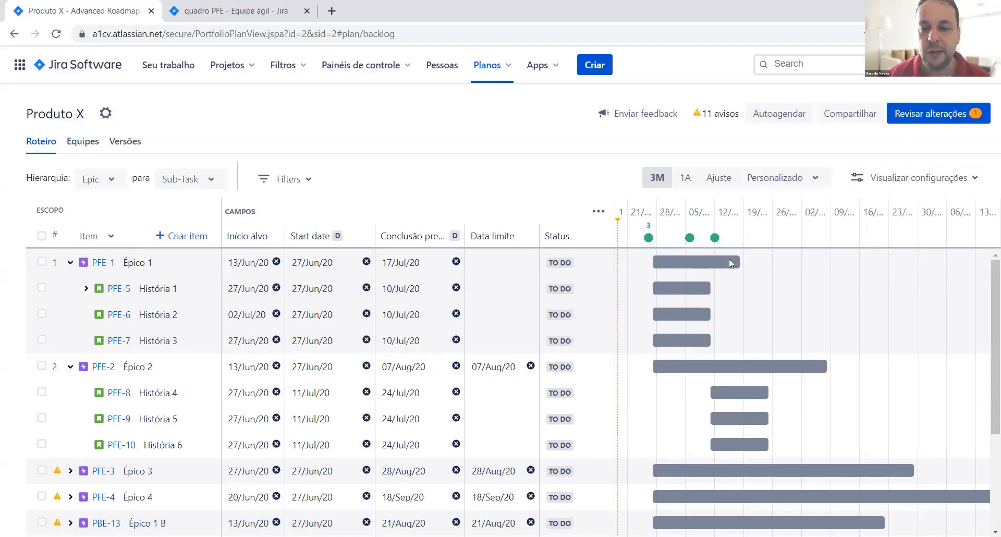
Add a dependency on the timeline so that História 2 (PFE-6) is blocked by PFE-5 História 1.
mouse_move(693, 319)
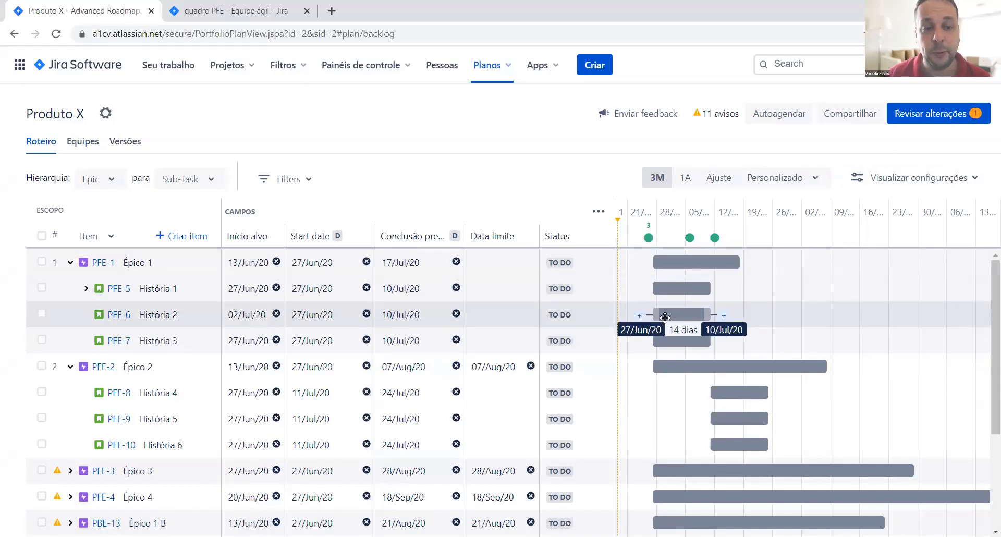
mouse_move(204, 324)
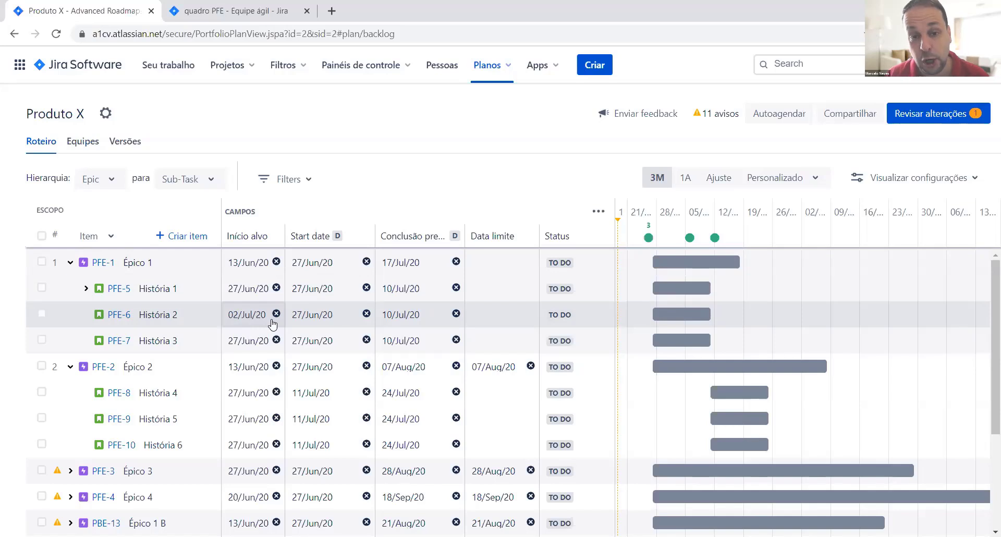
left_click(639, 316)
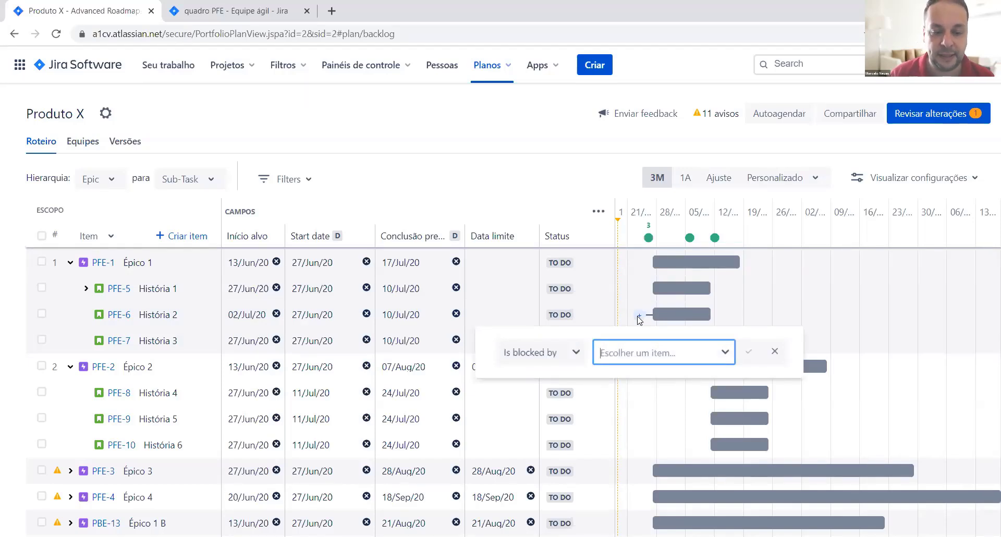
type("pfe")
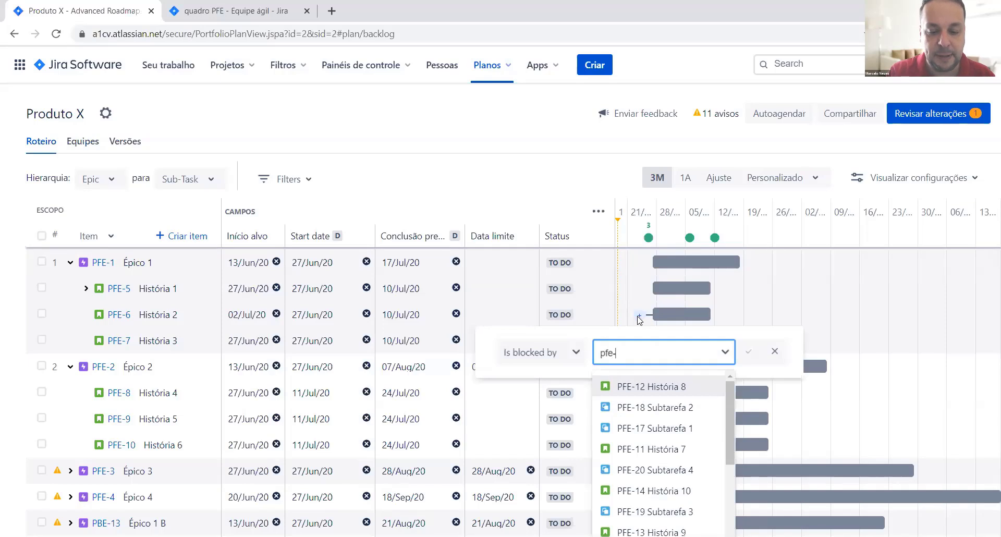
type("-5")
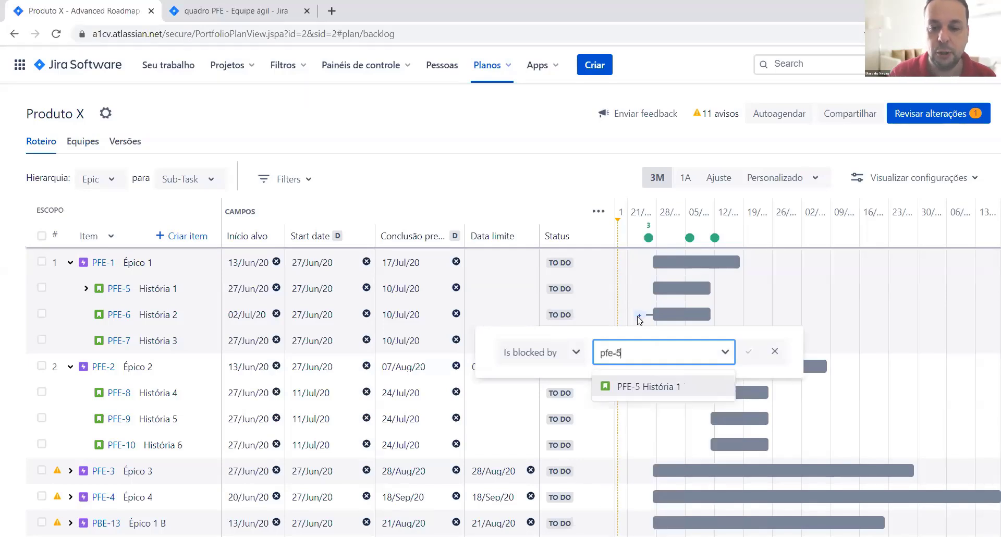
left_click(639, 386)
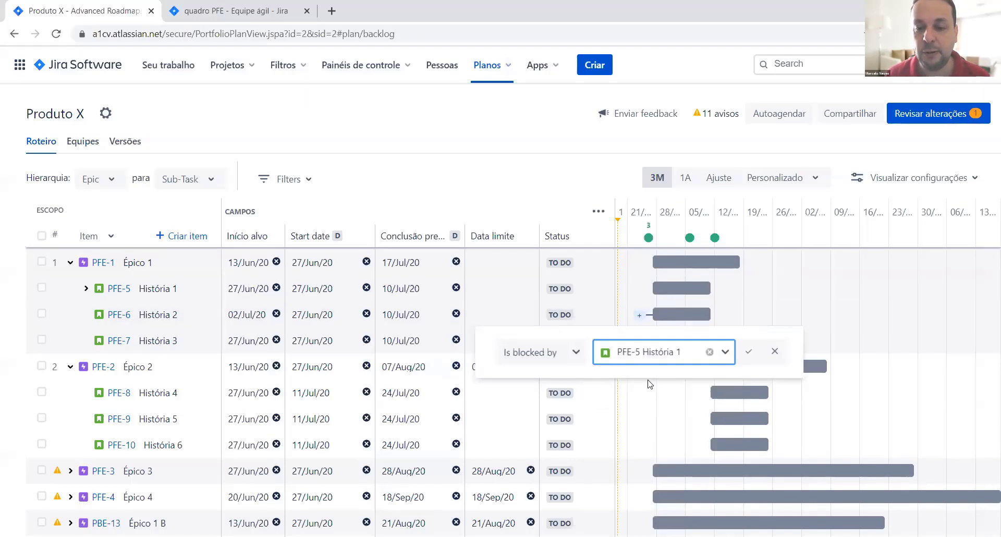
left_click(749, 352)
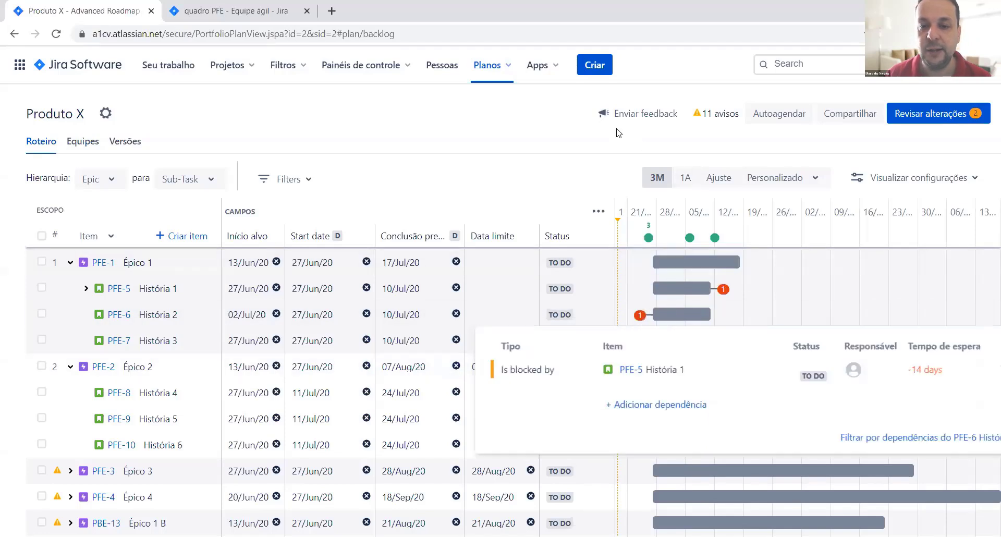
Preview auto-scheduling for História 2's new dependency, overwriting all values for Sprints, Versões and Equipes, and accept the changes.
mouse_move(729, 291)
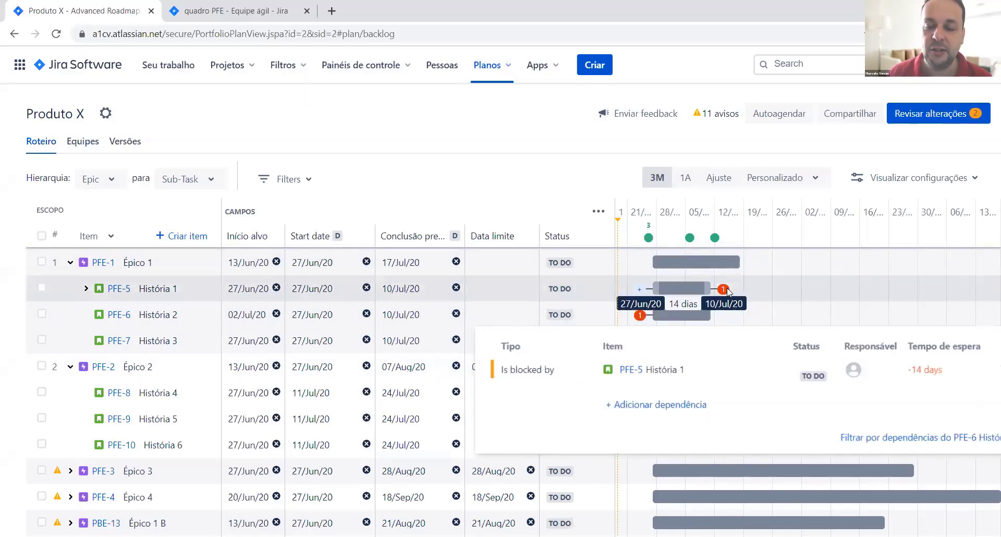
left_click(796, 116)
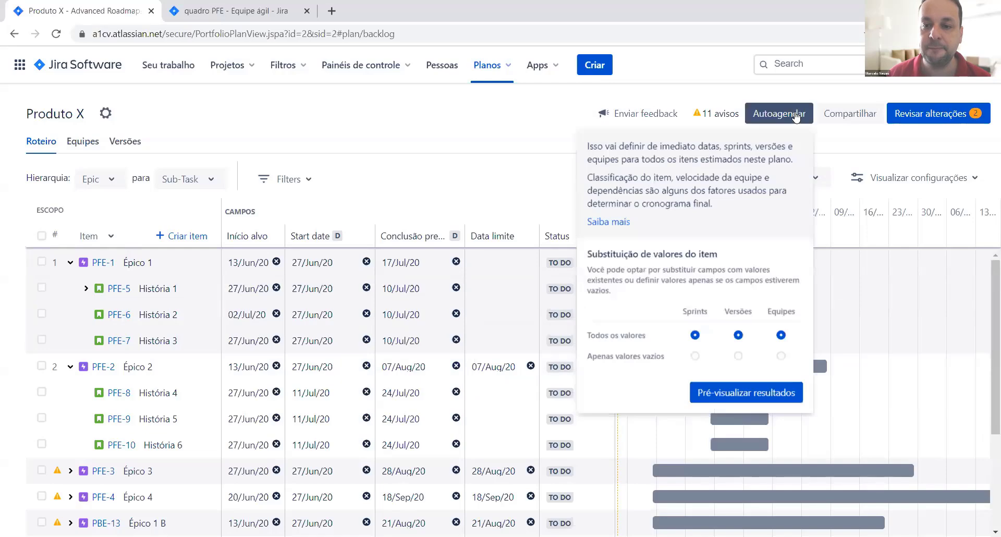
left_click(734, 398)
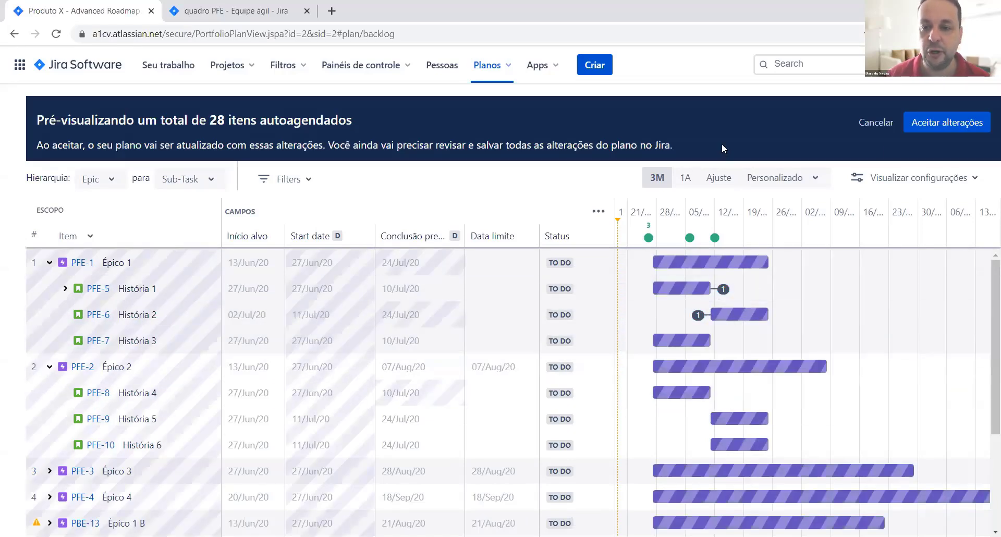
left_click(916, 122)
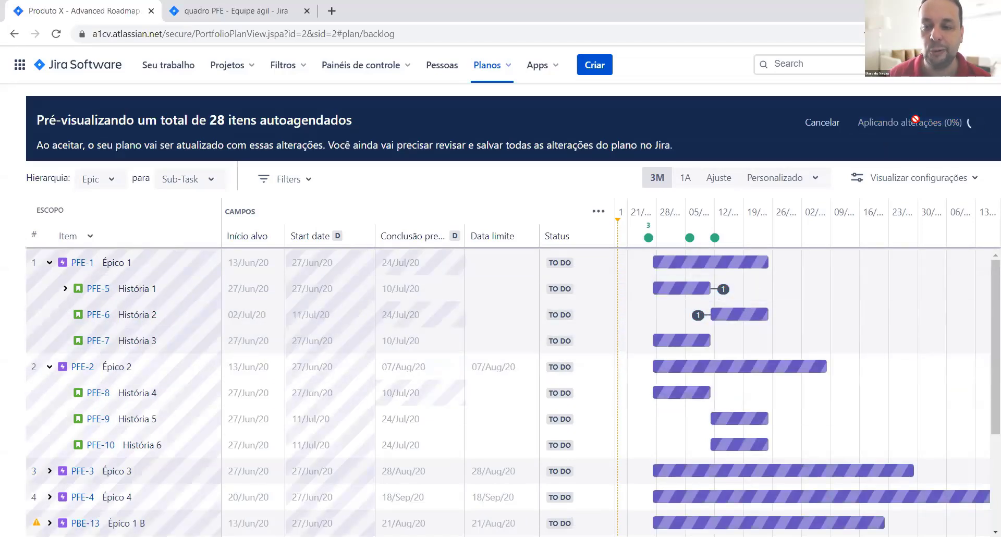
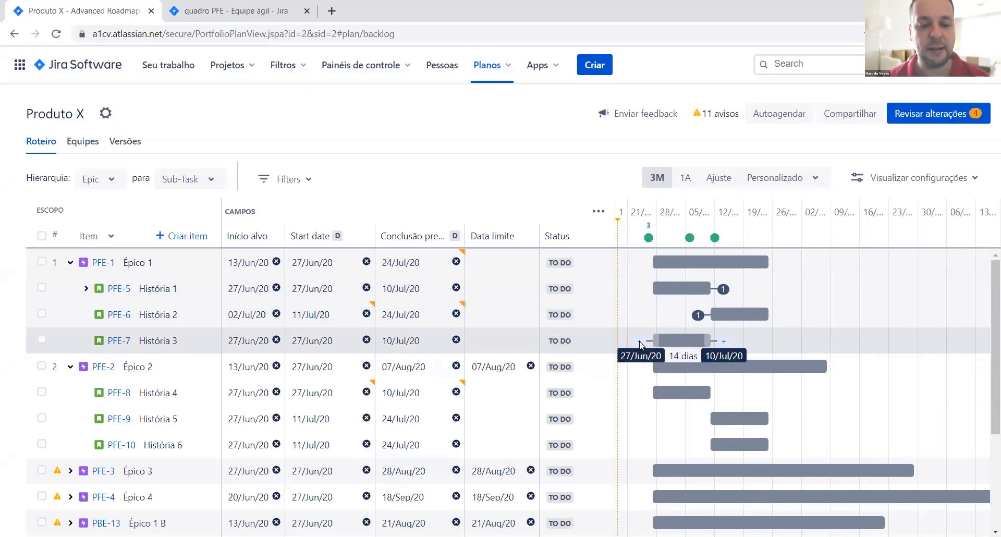
Add a dependency on the timeline so that História 3 (PFE-7) is blocked by PBE-1 História 1 B.
left_click(640, 342)
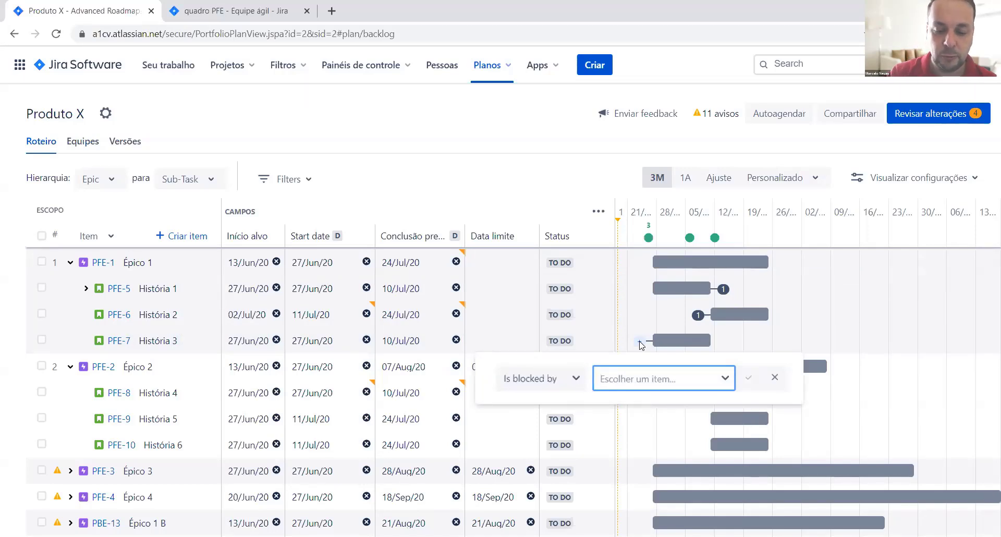
type("pbe")
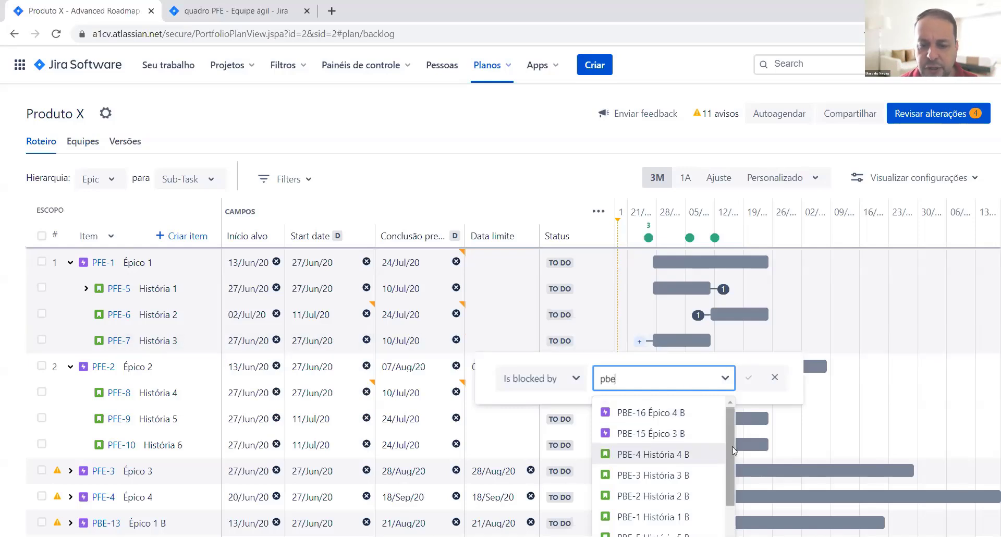
left_click(694, 516)
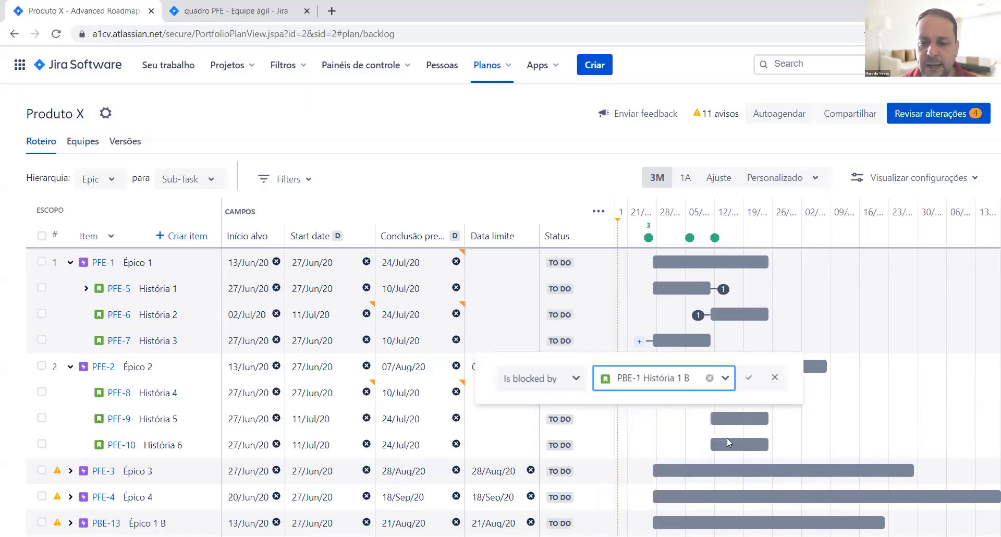
left_click(747, 383)
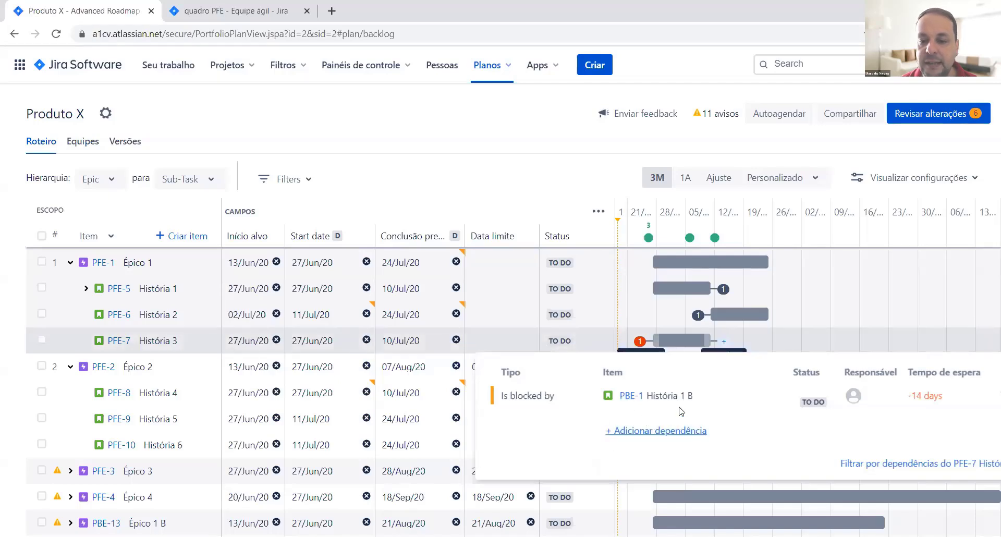
left_click(582, 129)
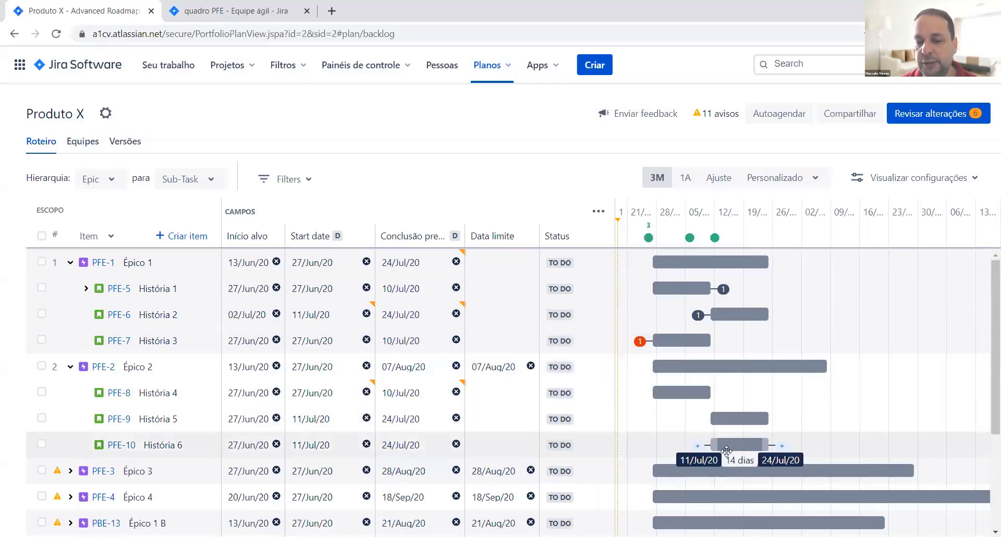
Preview auto-scheduling with all values overwritten, and examine História 3's new dates against the stories under Épico 1 B (PBE-13).
left_click(787, 114)
left_click(711, 389)
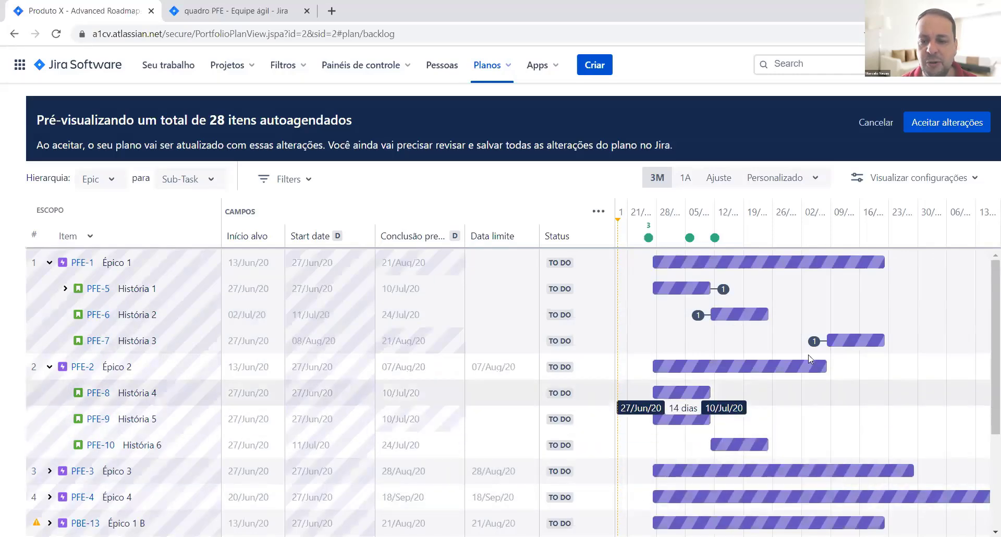
mouse_move(847, 347)
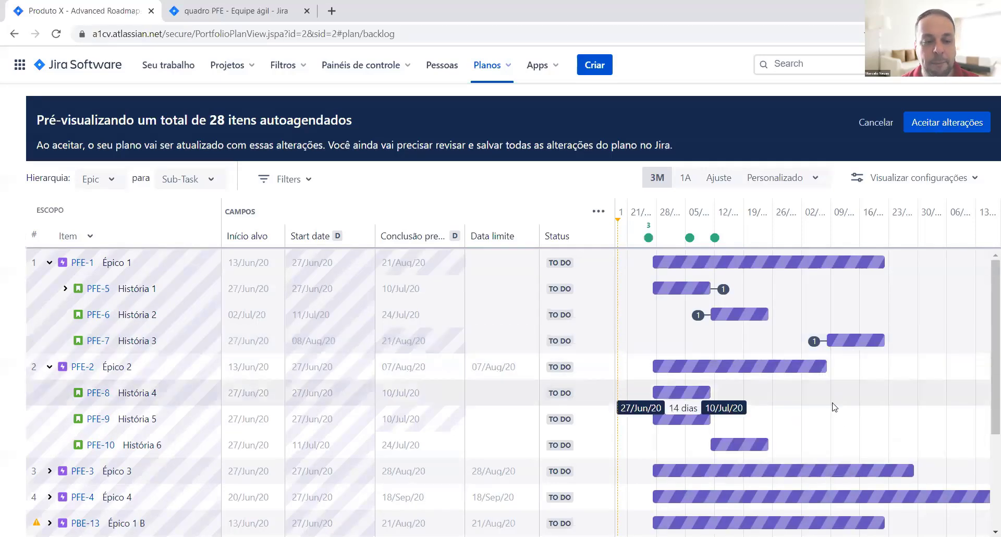
scroll(834, 405, "down", 3)
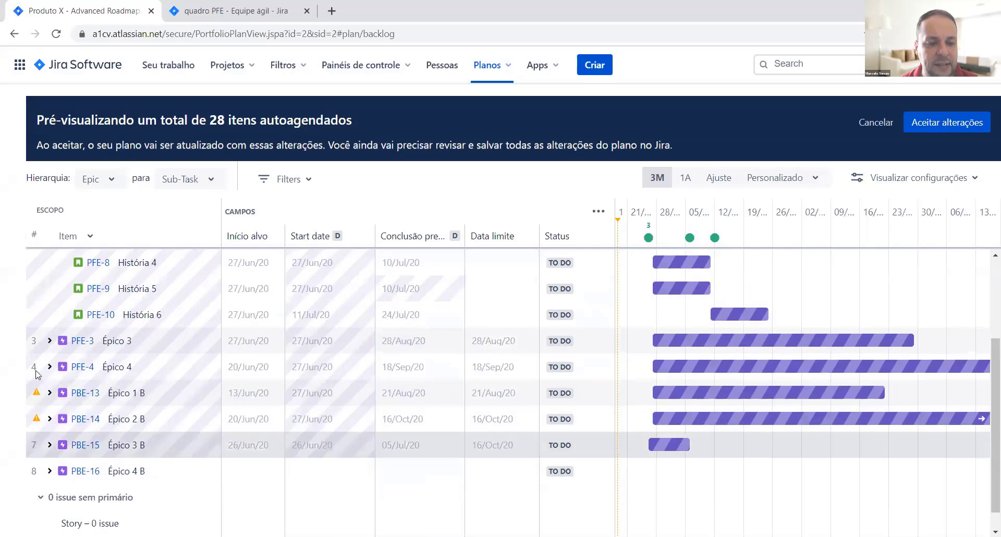
left_click(50, 394)
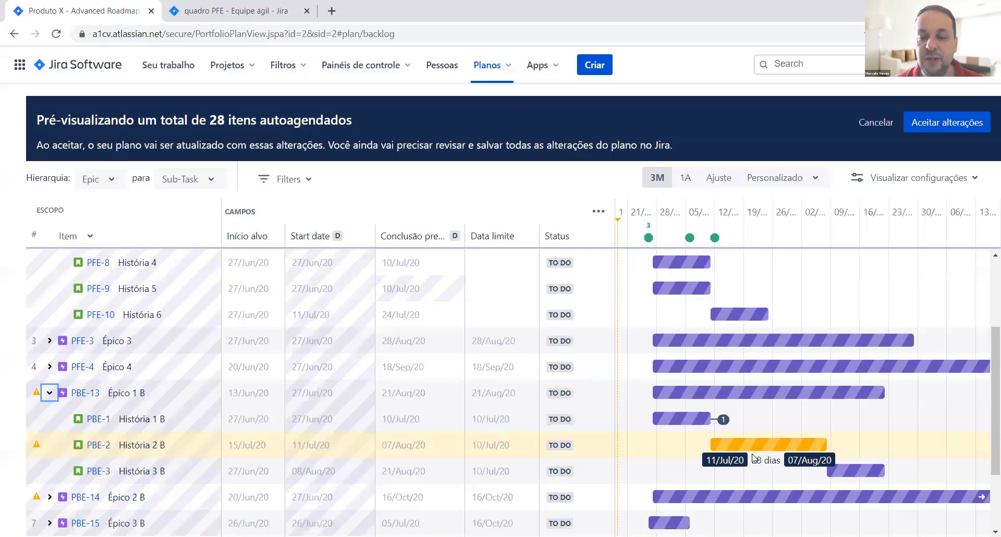
scroll(754, 459, "up", 3)
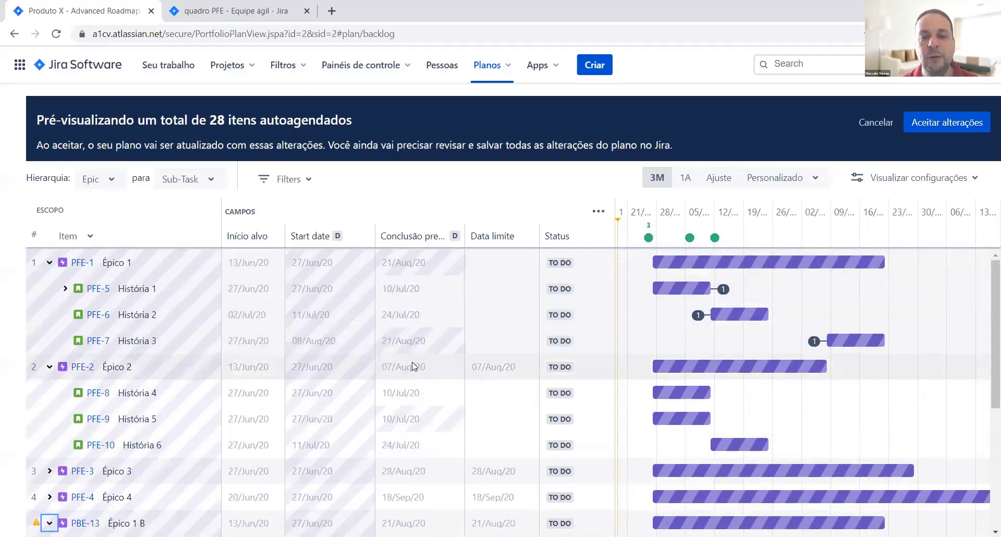
Accept the previewed schedule and save all pending plan changes to Jira.
left_click(919, 122)
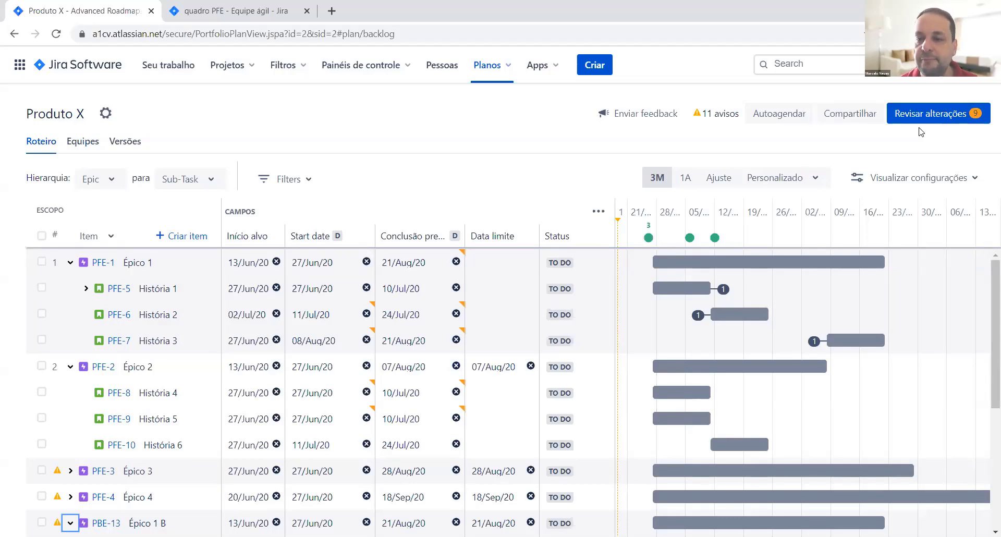
left_click(922, 115)
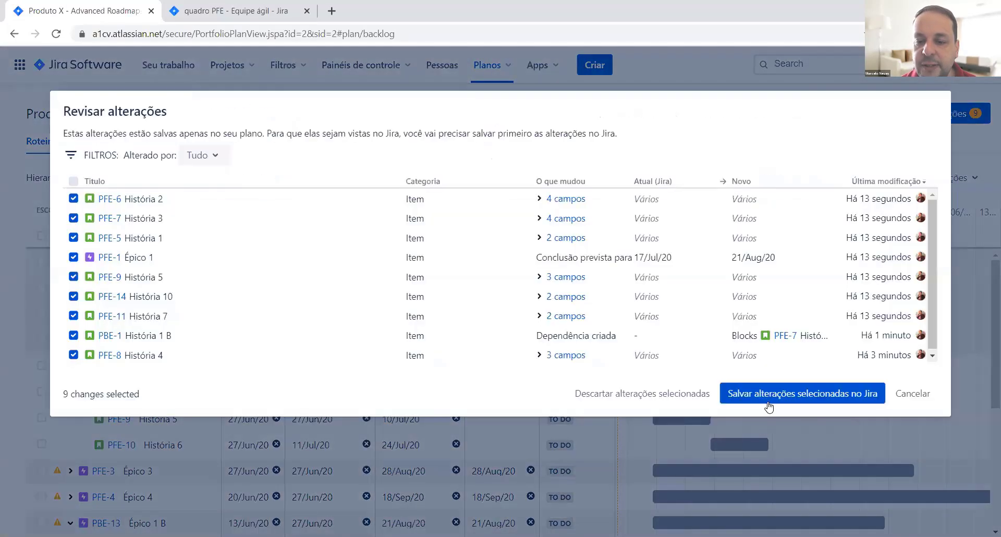
left_click(769, 401)
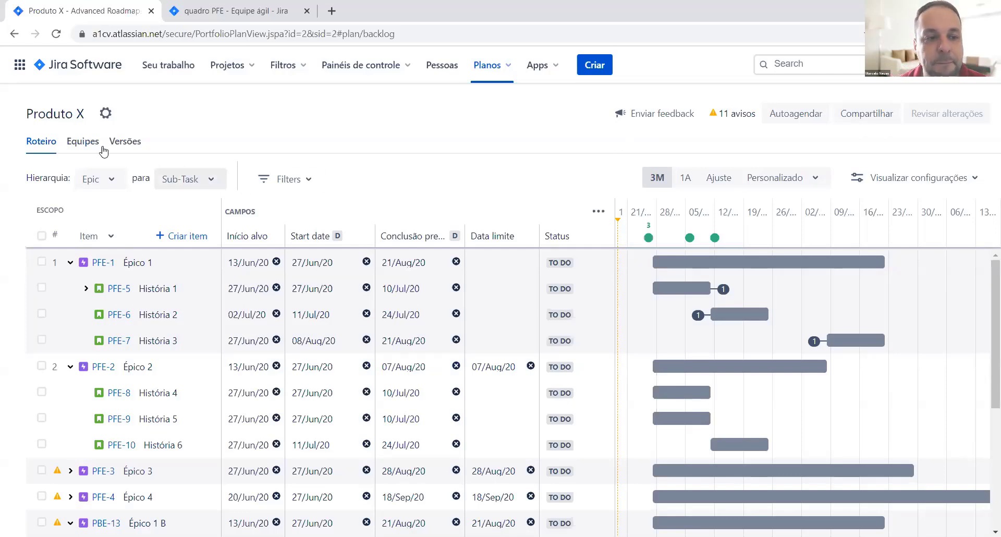
Enable scenarios in the Produto X plan's settings, creating the first scenario with the title Cenário Principal.
left_click(106, 118)
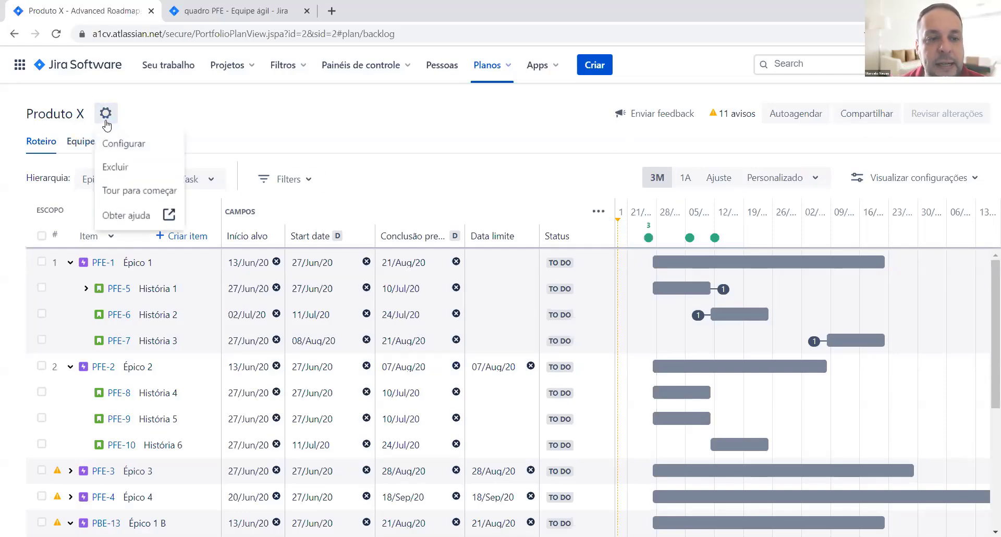
left_click(123, 143)
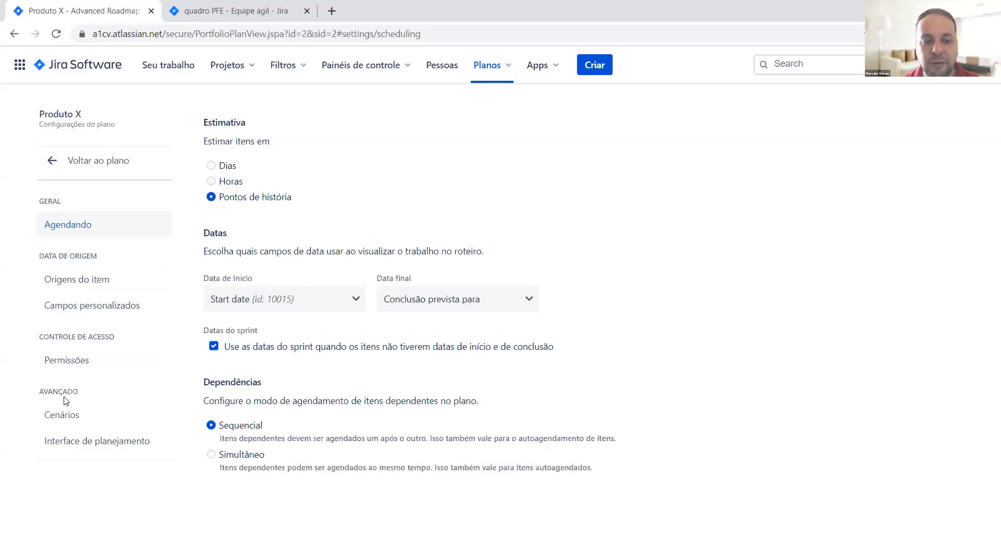
left_click(69, 414)
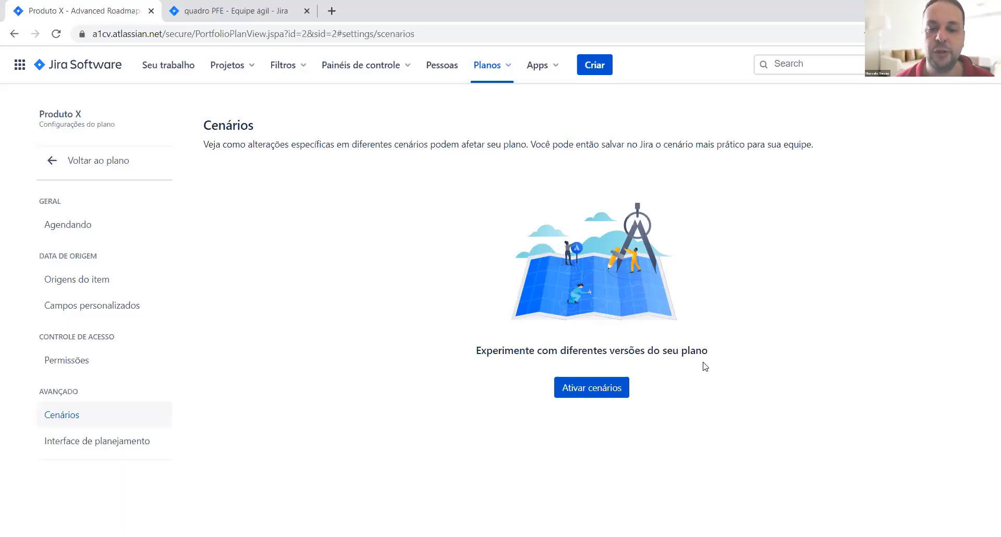
left_click(593, 385)
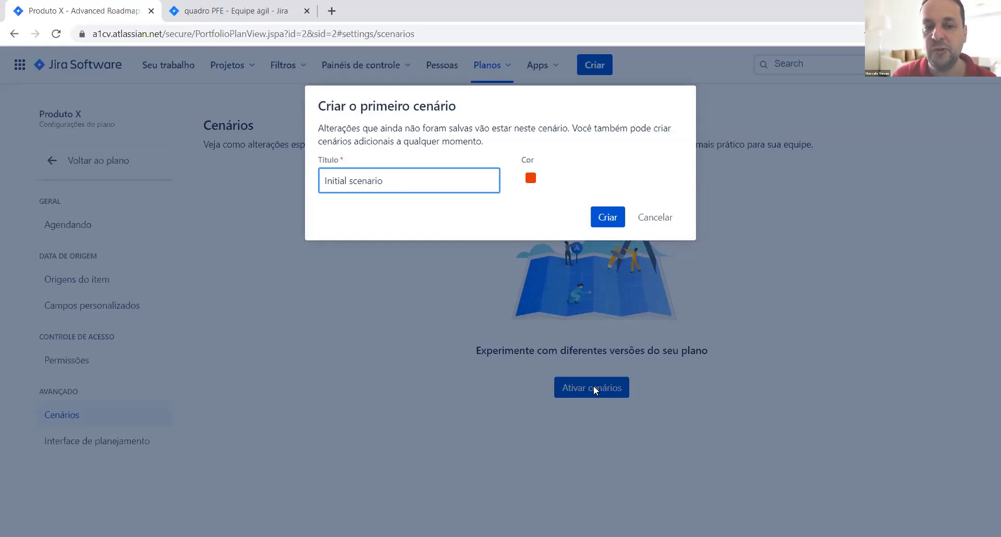
key("BackSpace")
key("BackSpace")
key("BackSpace")
key("BackSpace")
key("BackSpace")
key("BackSpace")
key("BackSpace")
key("BackSpace")
key("BackSpace")
key("BackSpace")
key("BackSpace")
key("BackSpace")
key("BackSpace")
key("BackSpace")
key("BackSpace")
key("BackSpace")
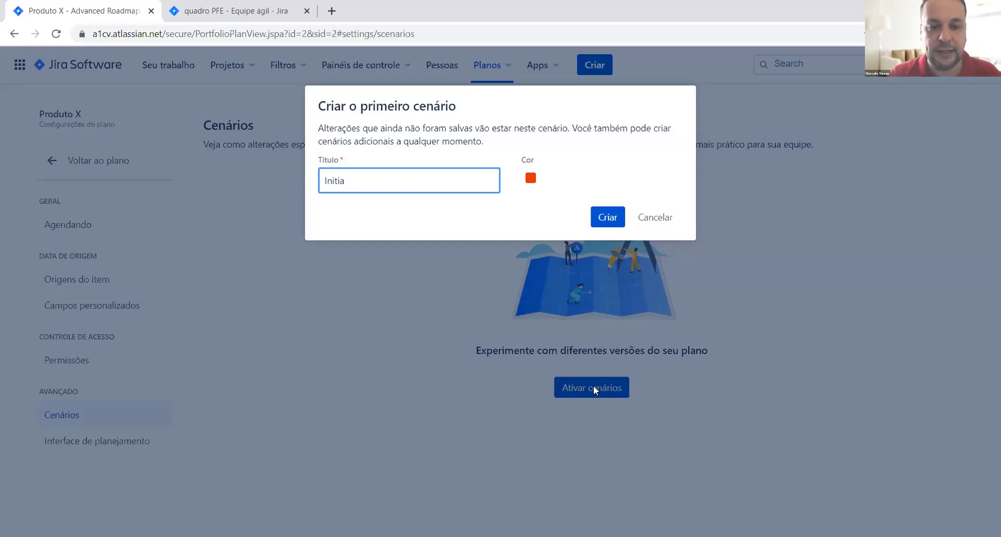
type("Cenároi")
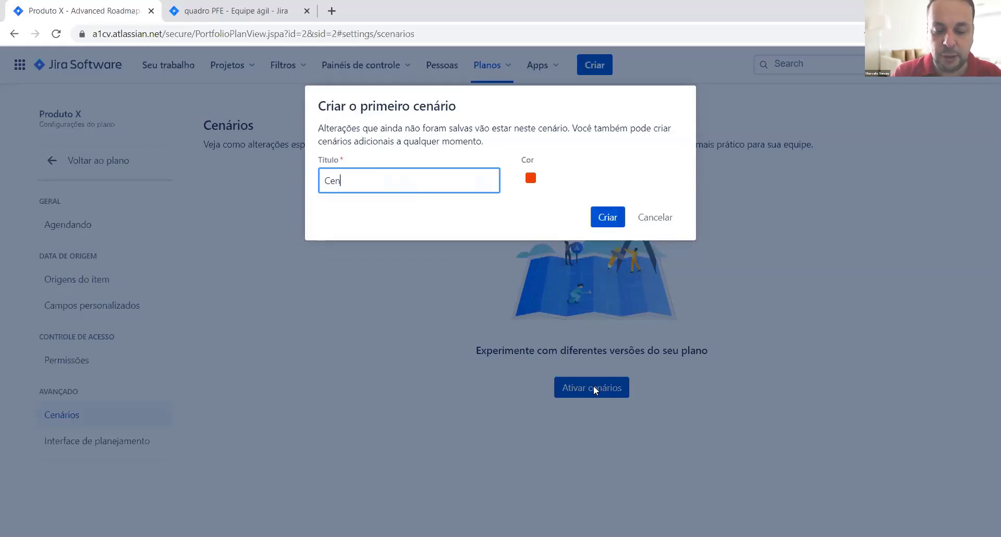
key("BackSpace")
key("BackSpace")
type("rio Principal")
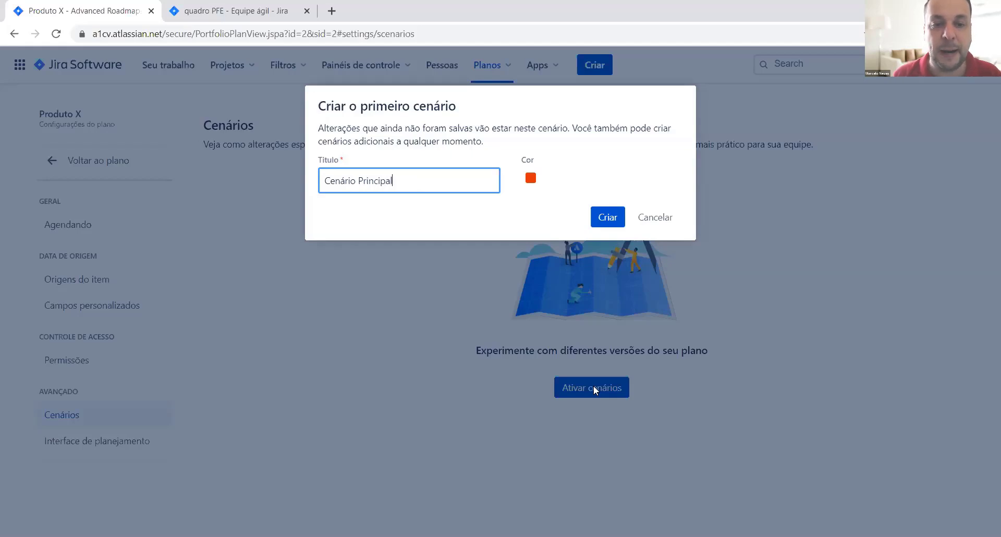
left_click(604, 217)
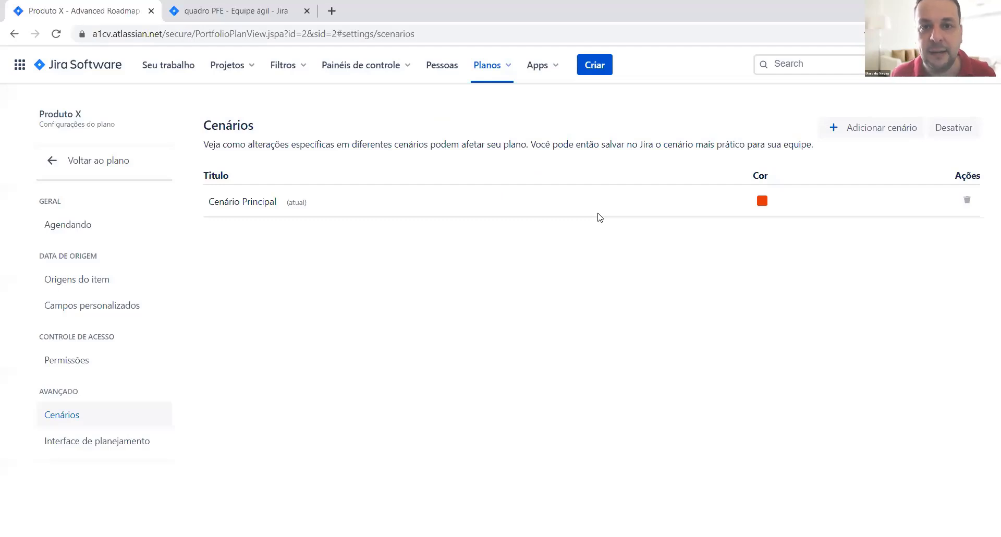
Return to the plan and create a scenario titled Cenário Somente Histórias FB R1 as a copy of Cenário Principal.
left_click(108, 167)
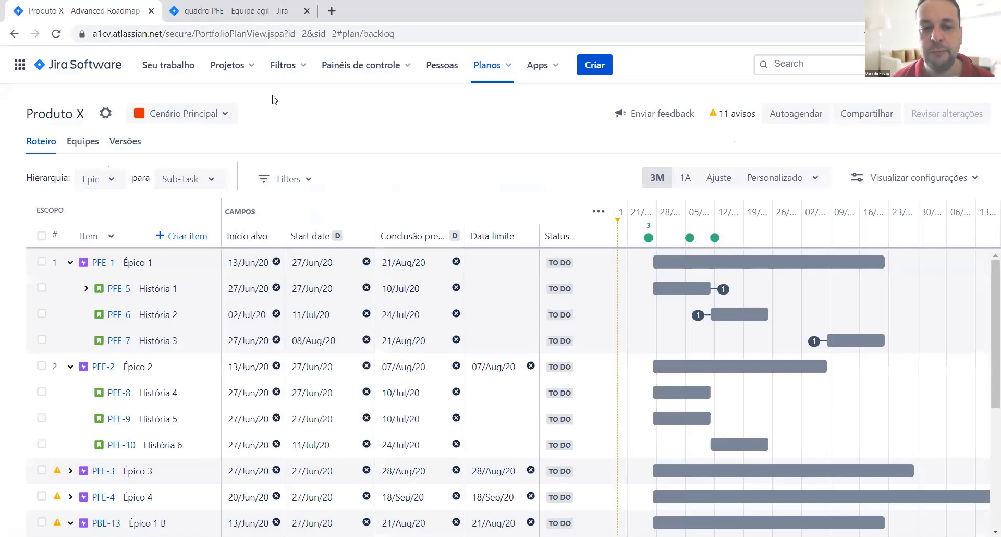
left_click(226, 114)
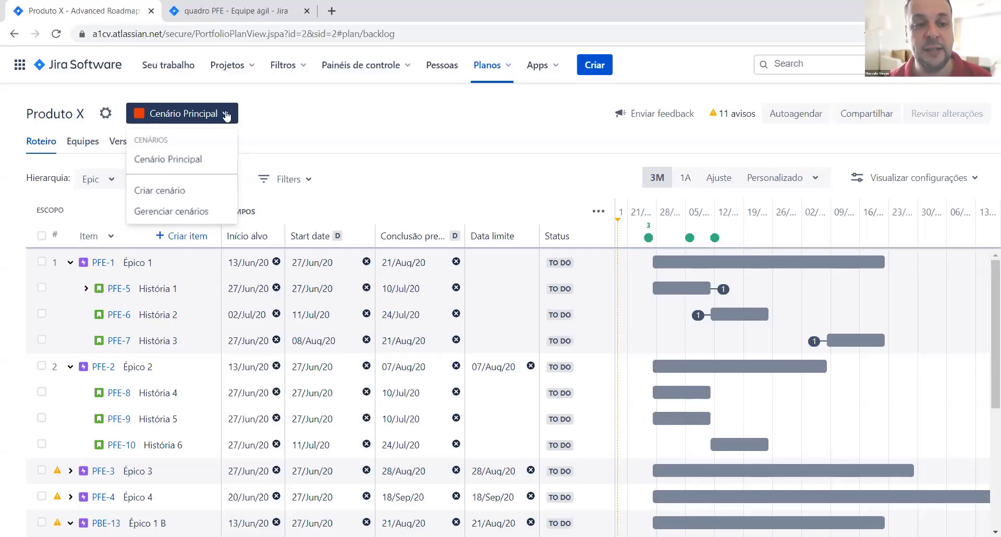
left_click(184, 189)
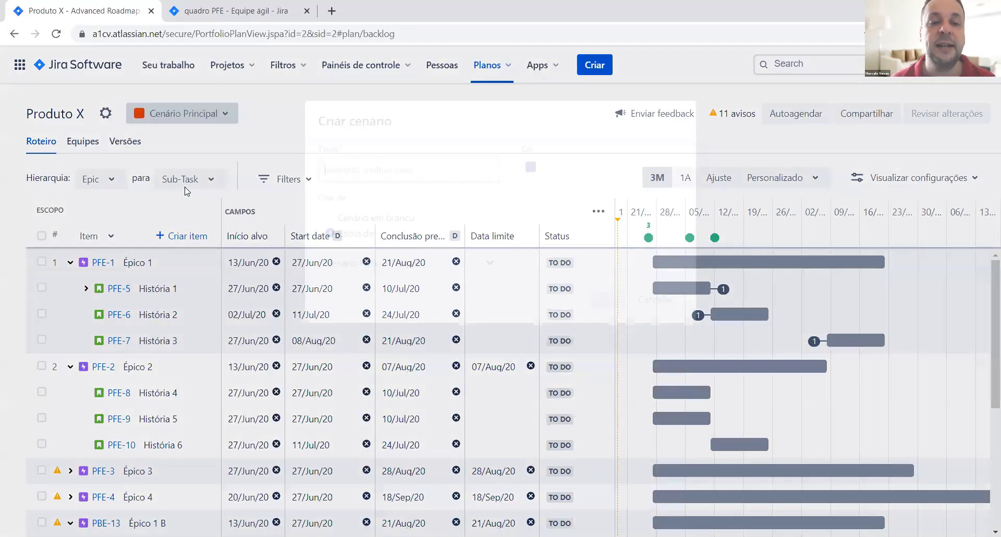
type("Cenár")
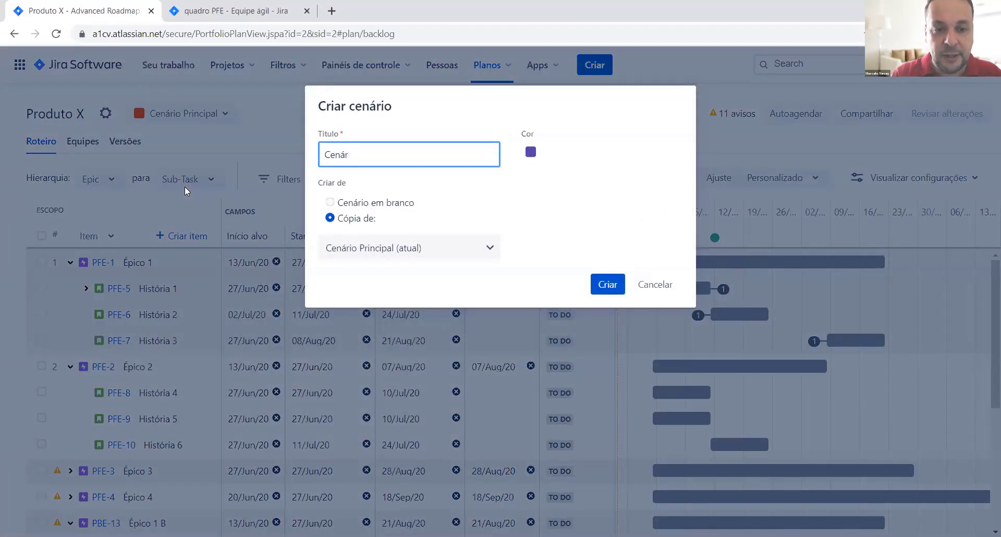
type("o io Somente ")
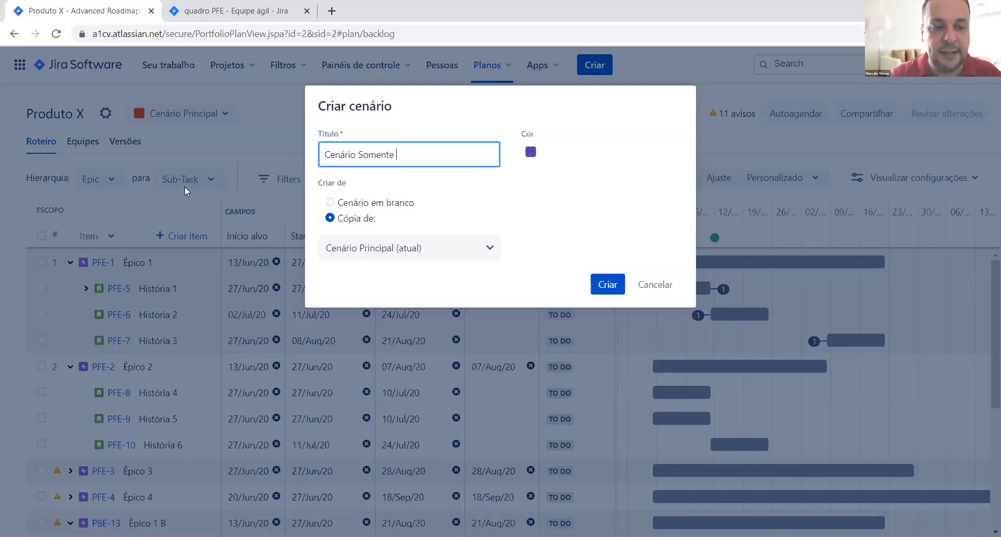
type("B")
key("BackSpace")
type("Histórias")
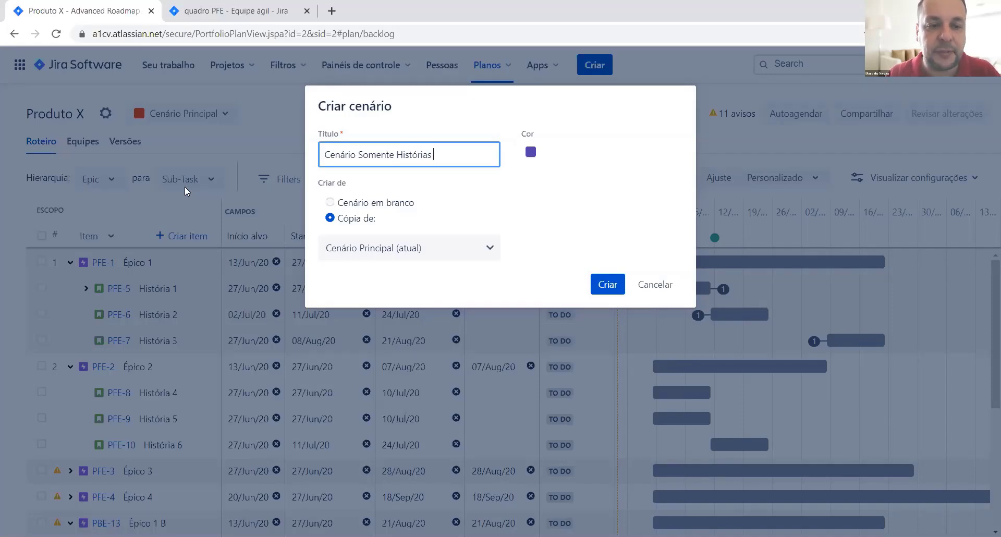
type("FB")
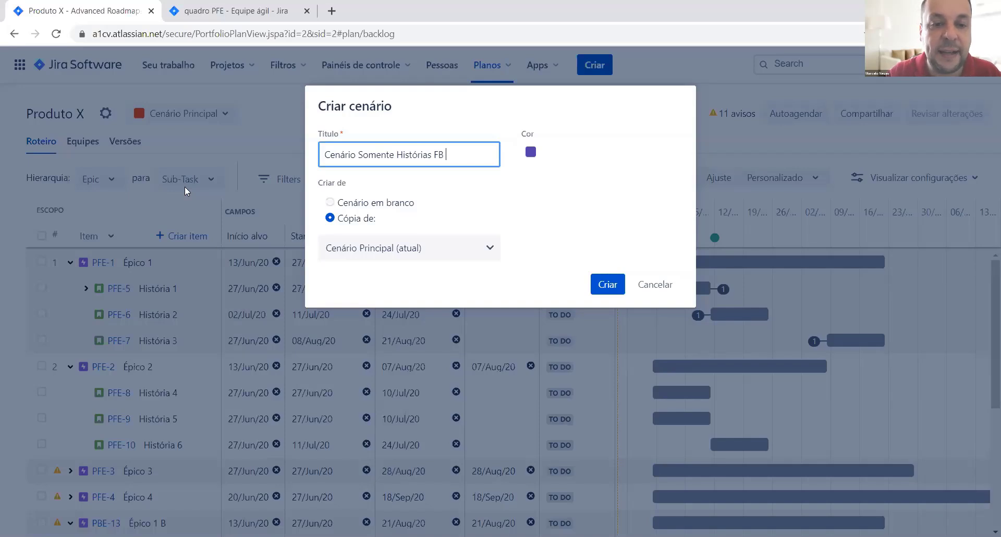
type(" R1")
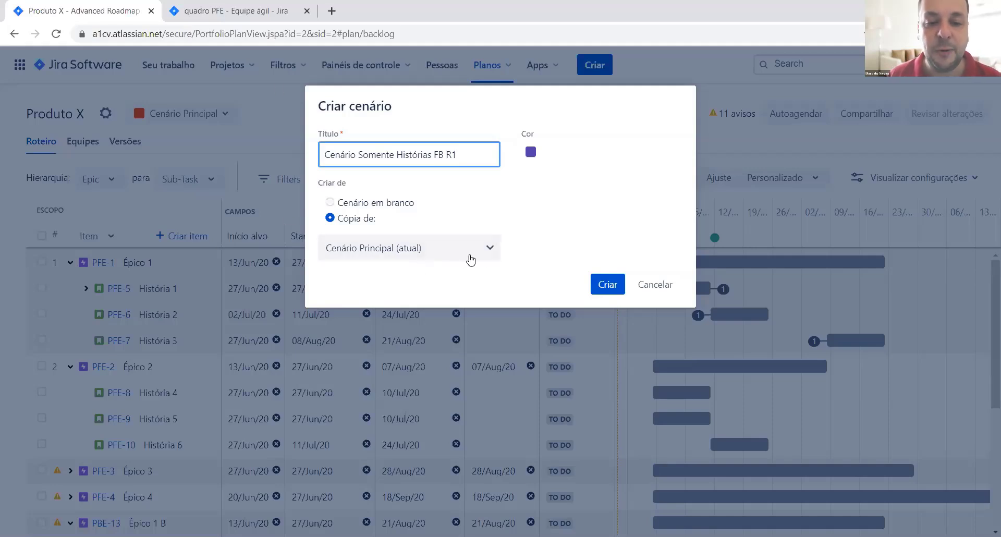
left_click(489, 255)
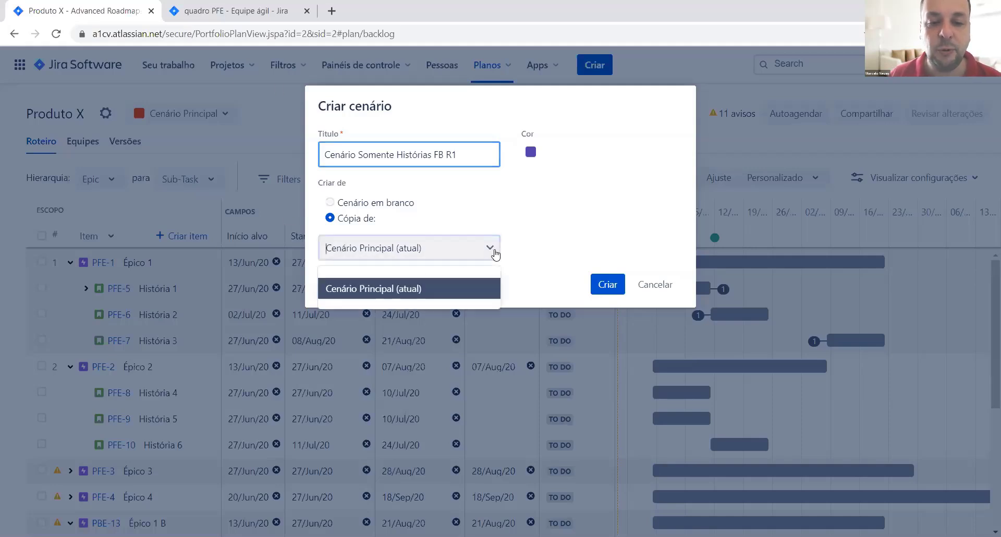
left_click(448, 291)
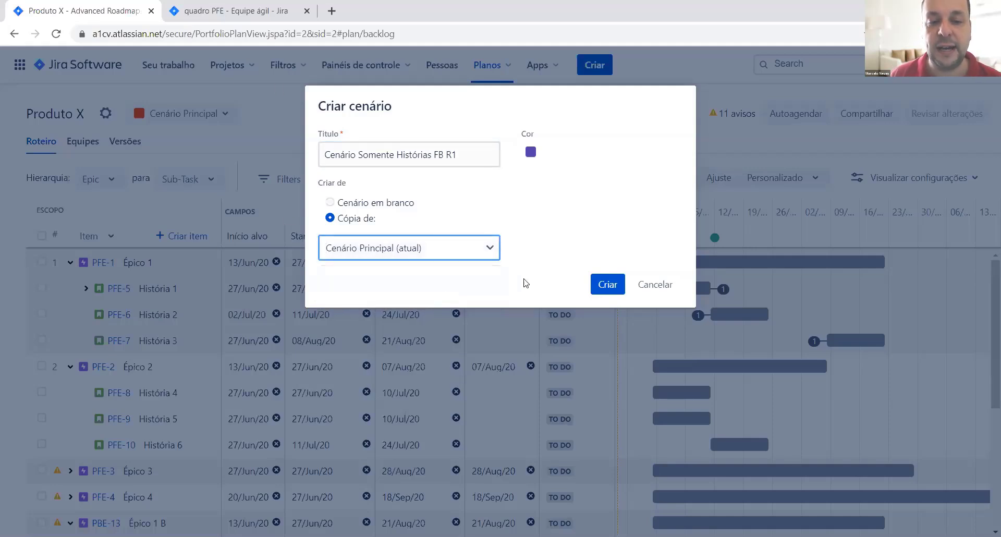
left_click(613, 291)
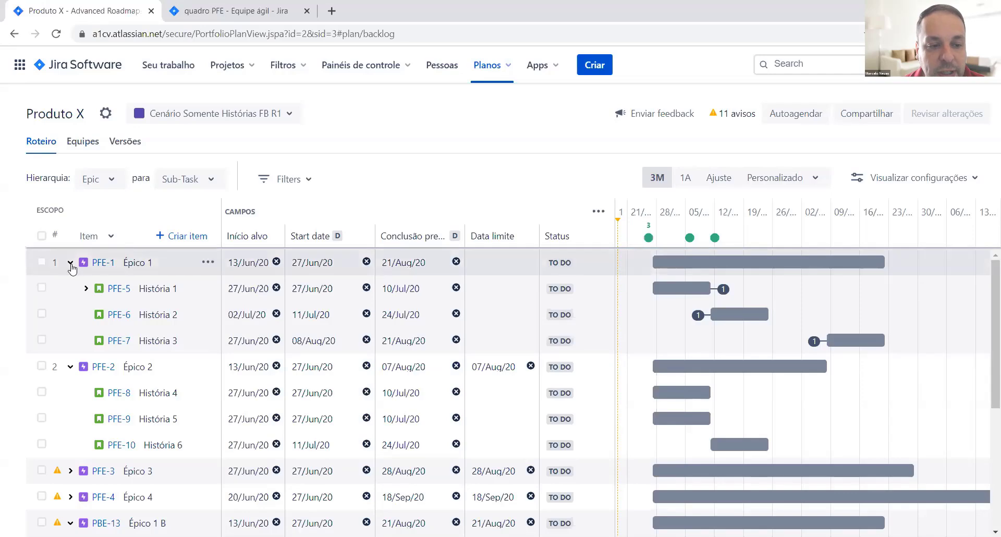
Collapse the expanded epics and compare the new scenario with Cenário Principal, ending in Cenário Somente Histórias FB R1.
left_click(70, 290)
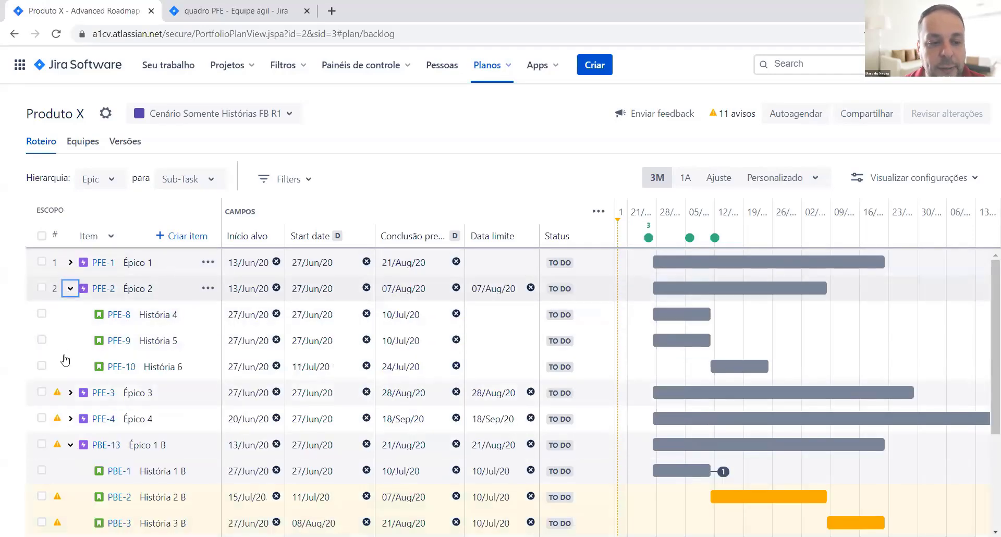
left_click(70, 367)
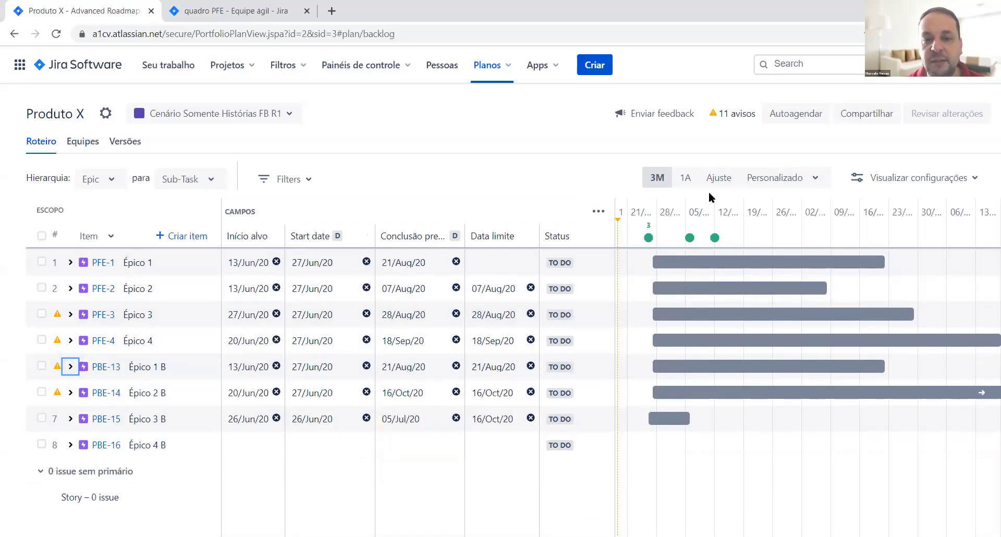
left_click(271, 113)
left_click(252, 159)
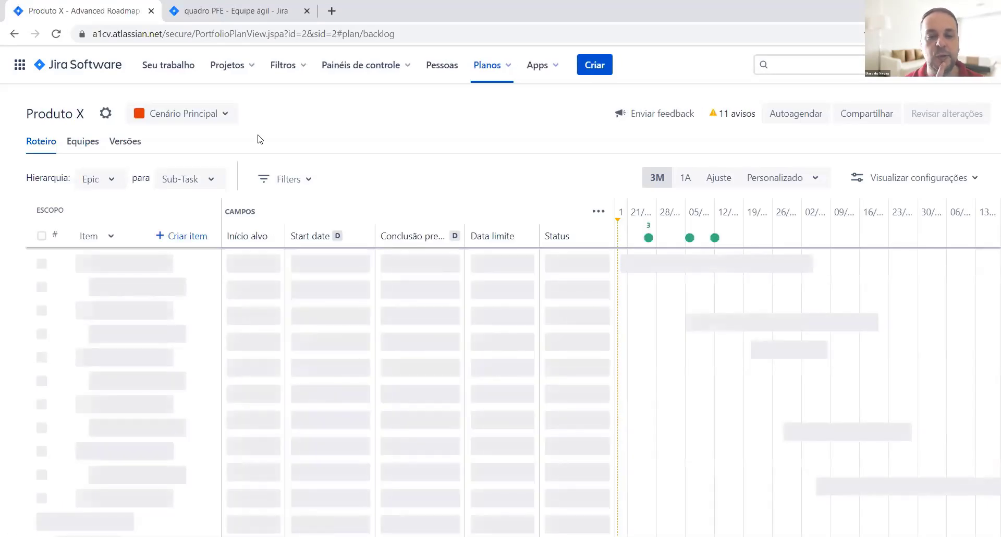
left_click(221, 113)
left_click(201, 176)
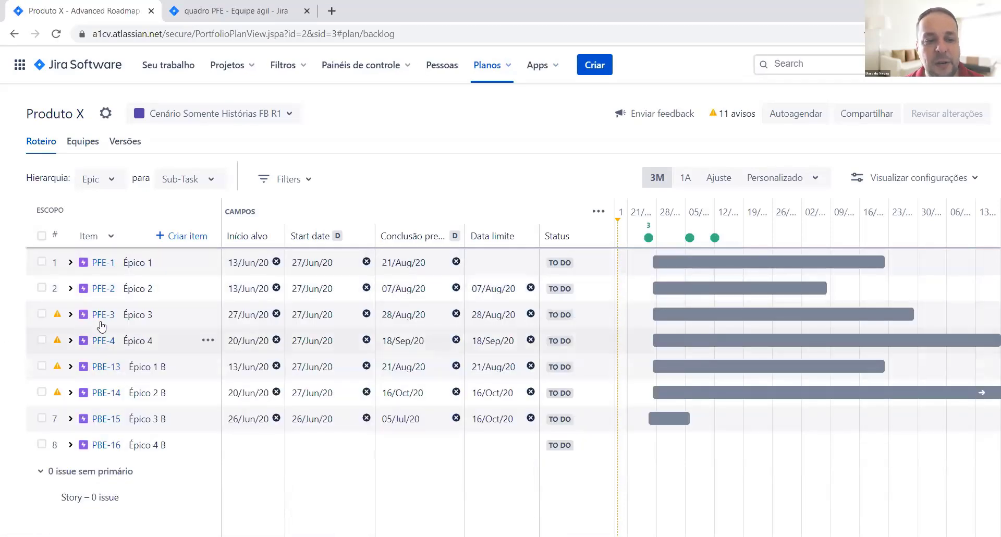
Remove Épico 2 (PFE-2) from the plan in Cenário Somente Histórias FB R1.
left_click(41, 288)
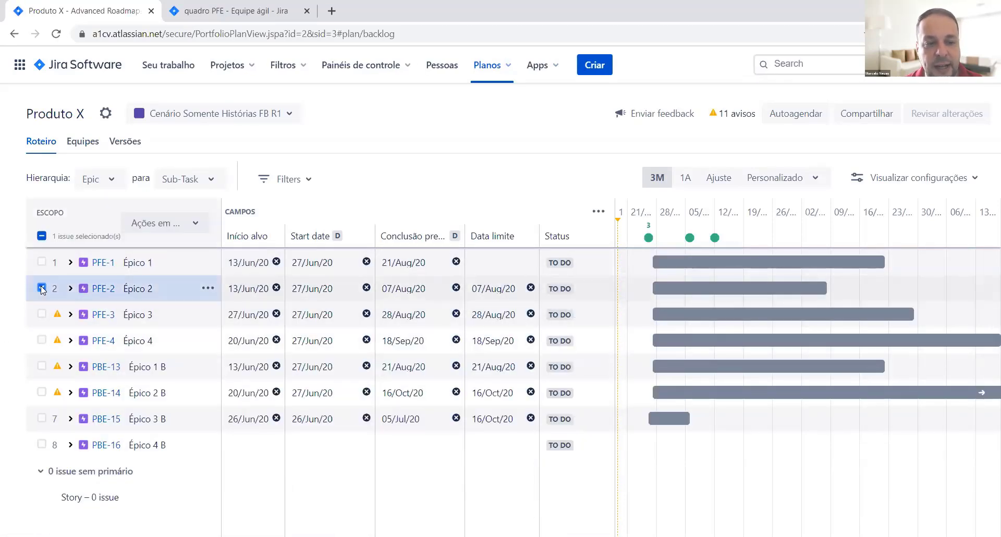
left_click(195, 224)
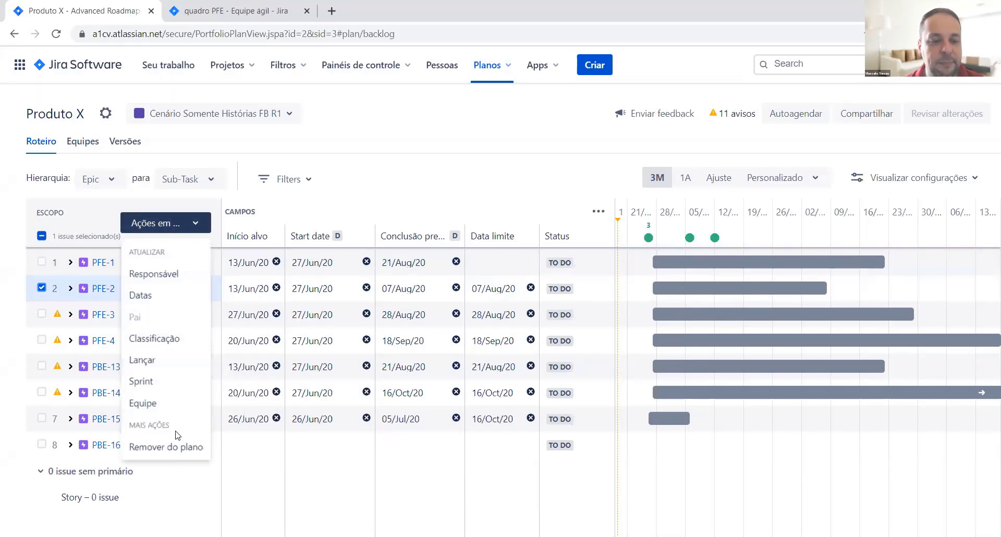
left_click(188, 447)
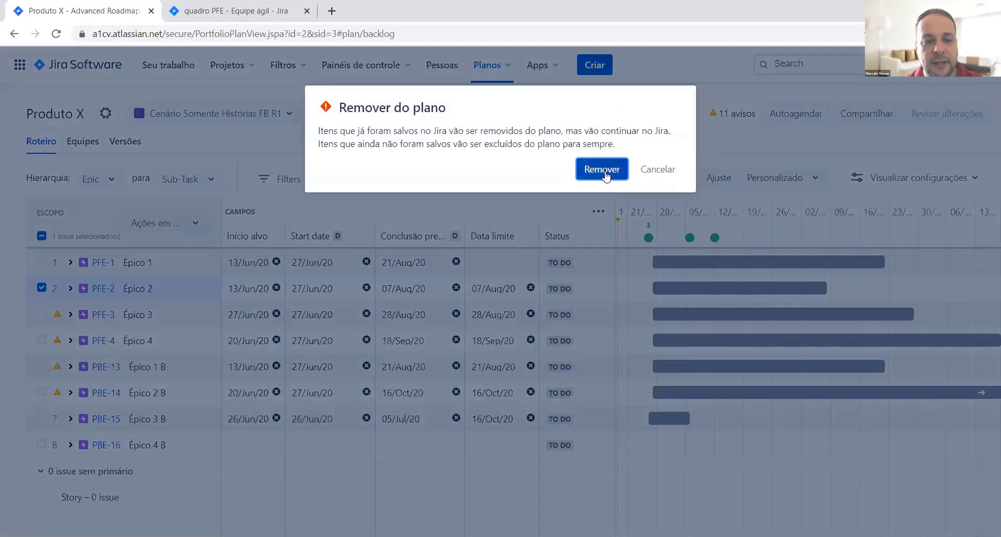
left_click(602, 170)
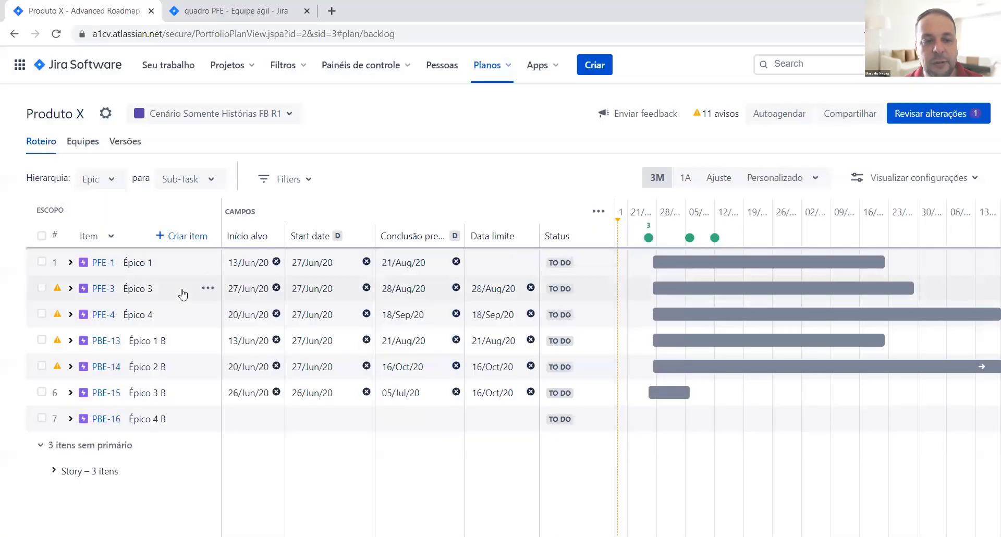
Check whether Épico 2 is still listed in Cenário Principal, and return to Cenário Somente Histórias FB R1.
left_click(239, 117)
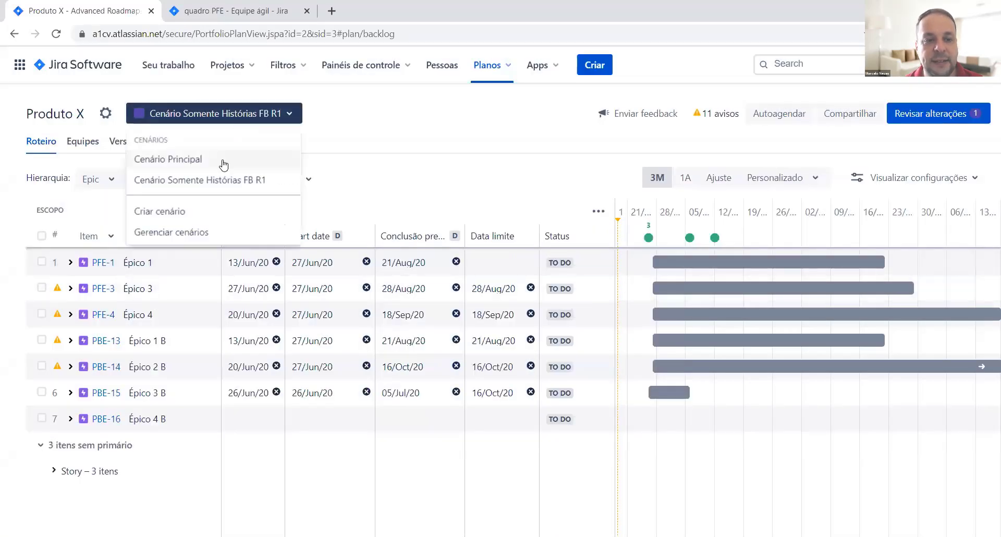
left_click(224, 159)
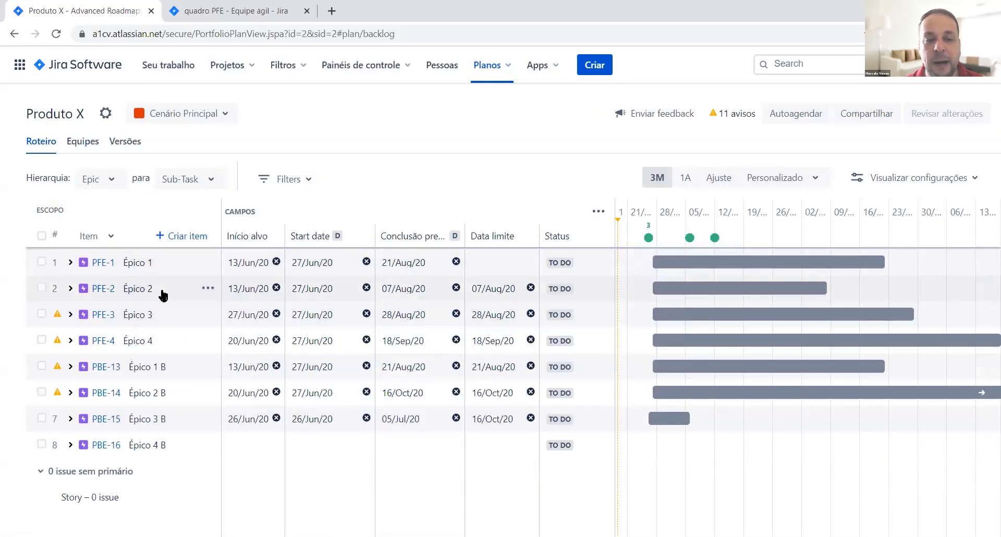
left_click(219, 120)
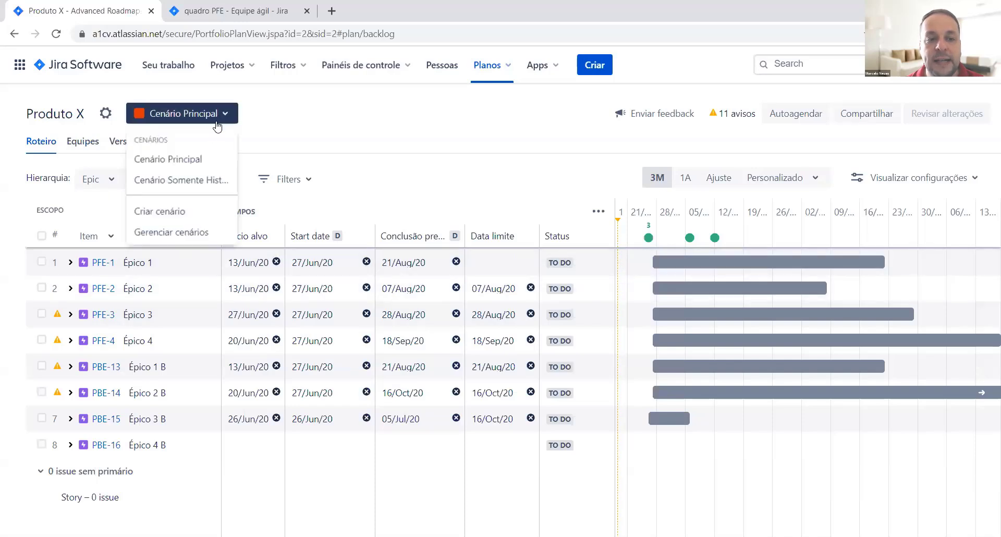
left_click(217, 185)
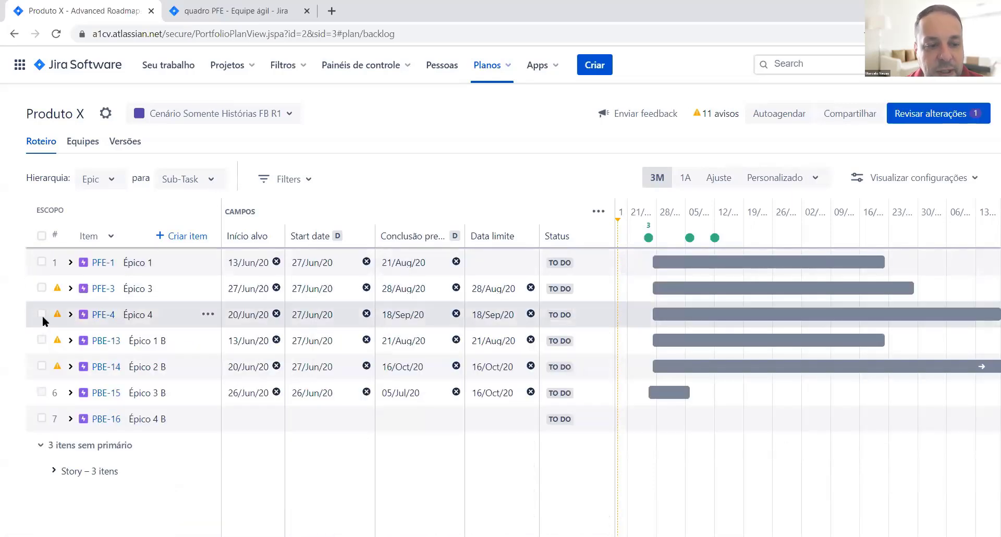
Remove Épico 3 (PFE-3) and Épico 4 (PFE-4) together from the plan in this scenario.
left_click(42, 313)
left_click(42, 288)
left_click(198, 227)
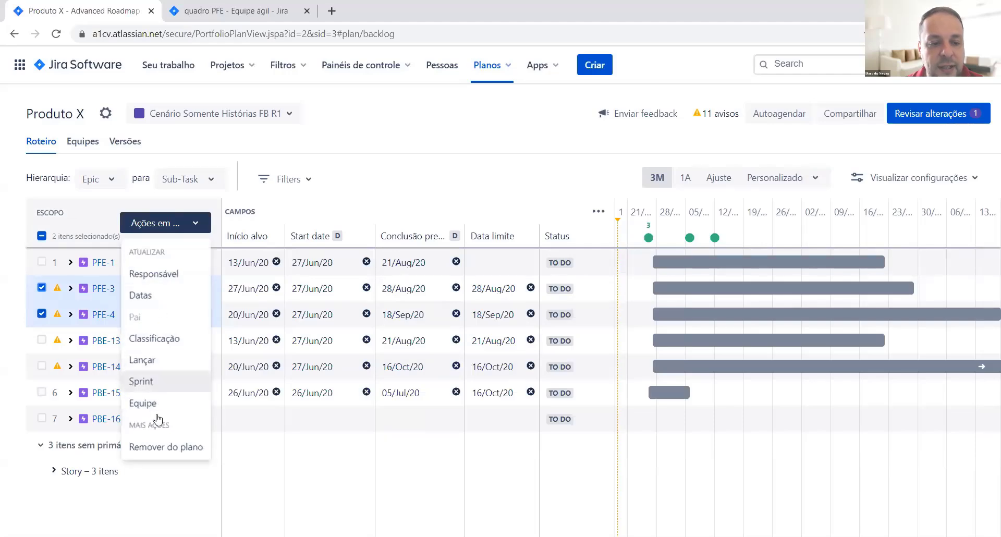
left_click(177, 447)
left_click(584, 184)
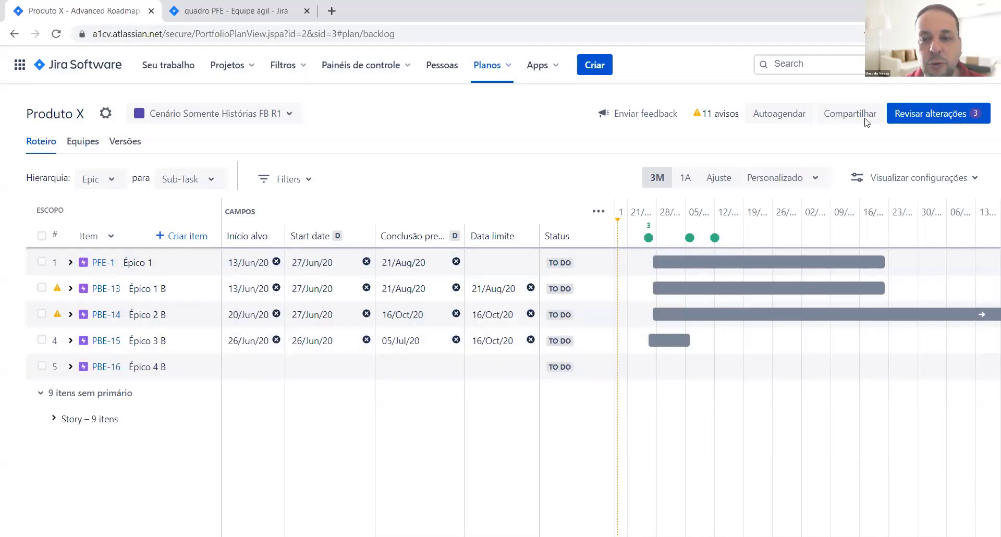
Auto-schedule the reduced scenario with all sprint, version and team values overwritten, accept the changes, and fit the timeline to the whole plan.
left_click(800, 120)
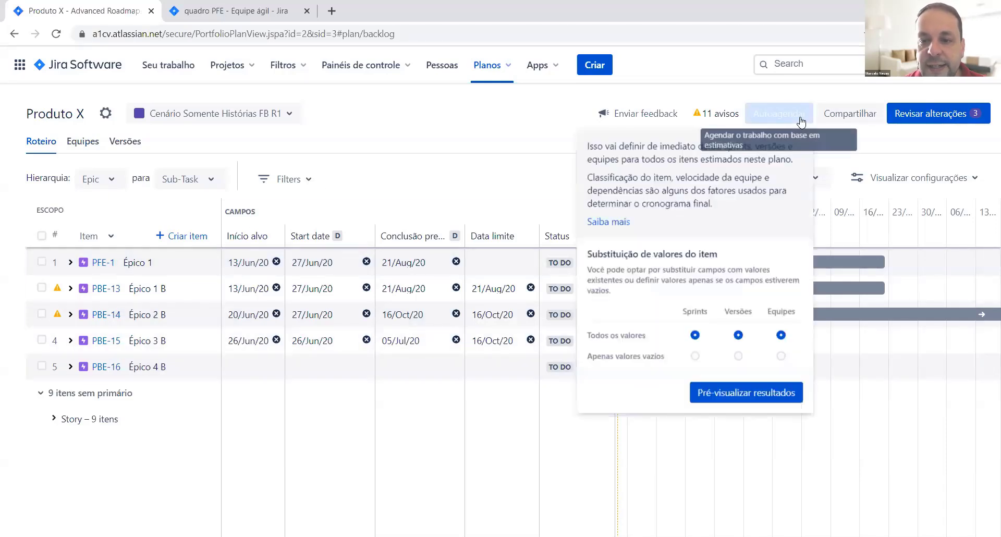
left_click(760, 393)
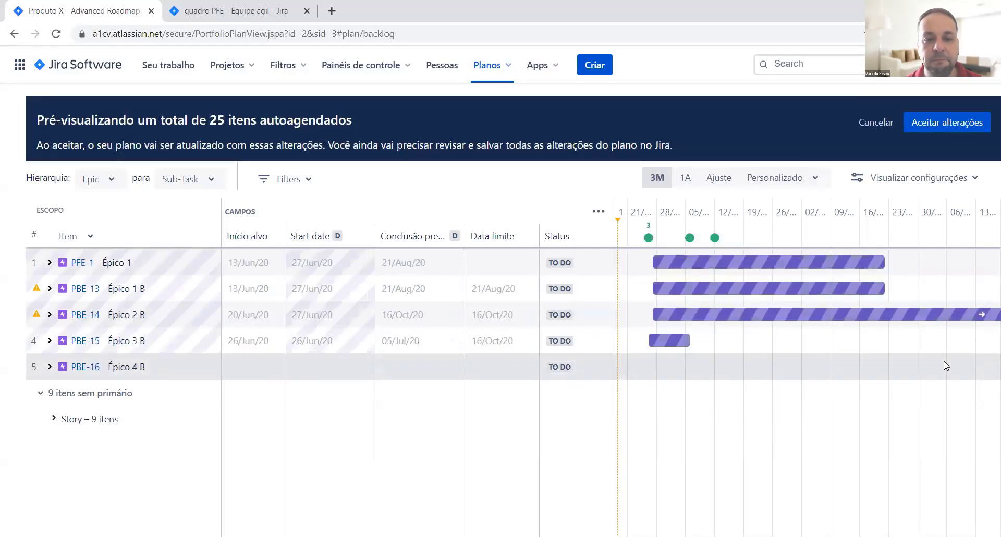
left_click(943, 121)
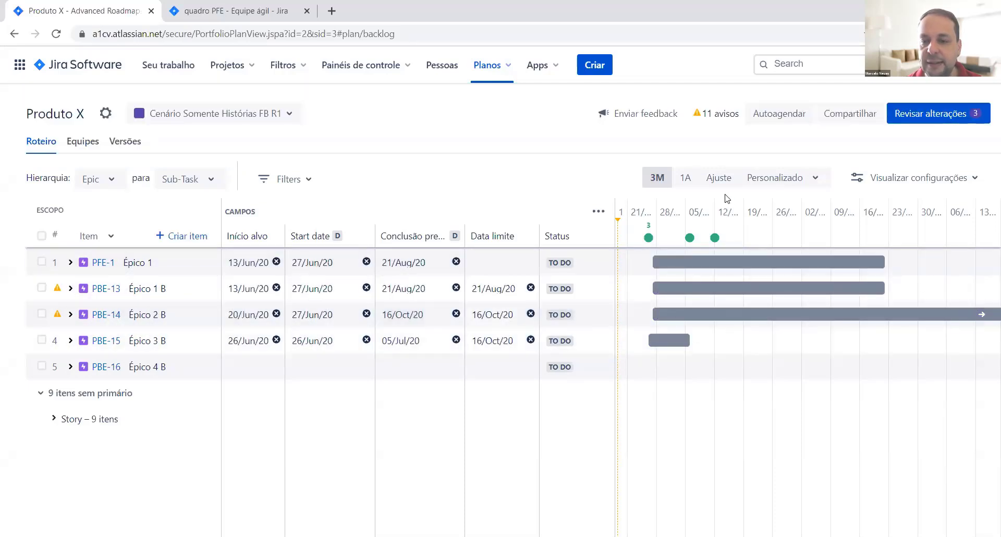
left_click(713, 183)
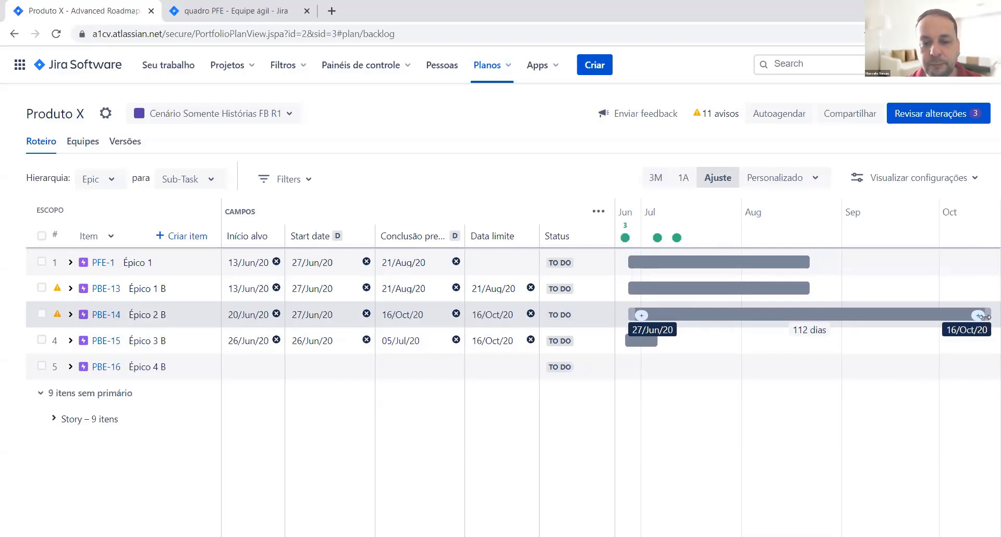
Set the Projeto Front End (PFE) Team's velocity to 15 points in this scenario and save the team.
left_click(86, 153)
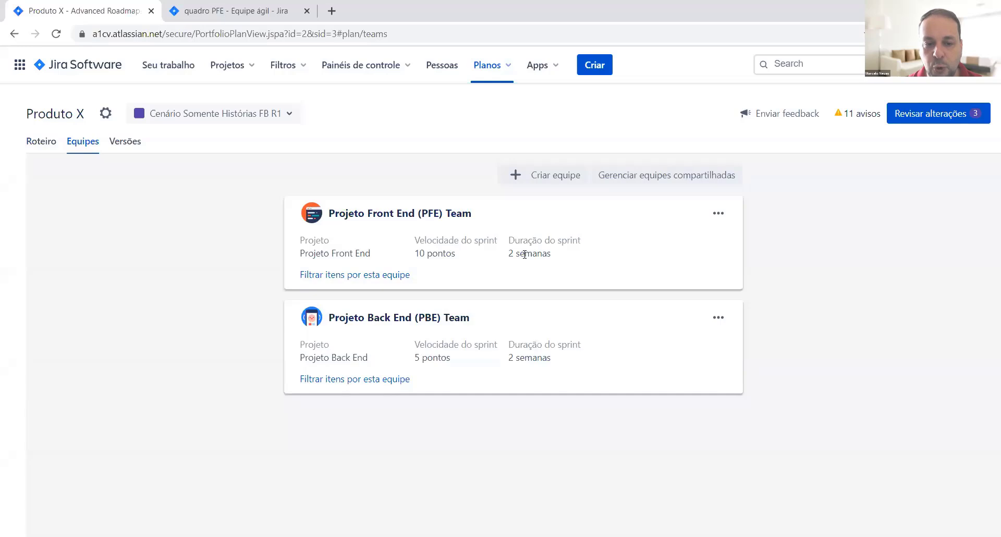
left_click(715, 215)
left_click(702, 234)
left_click(367, 316)
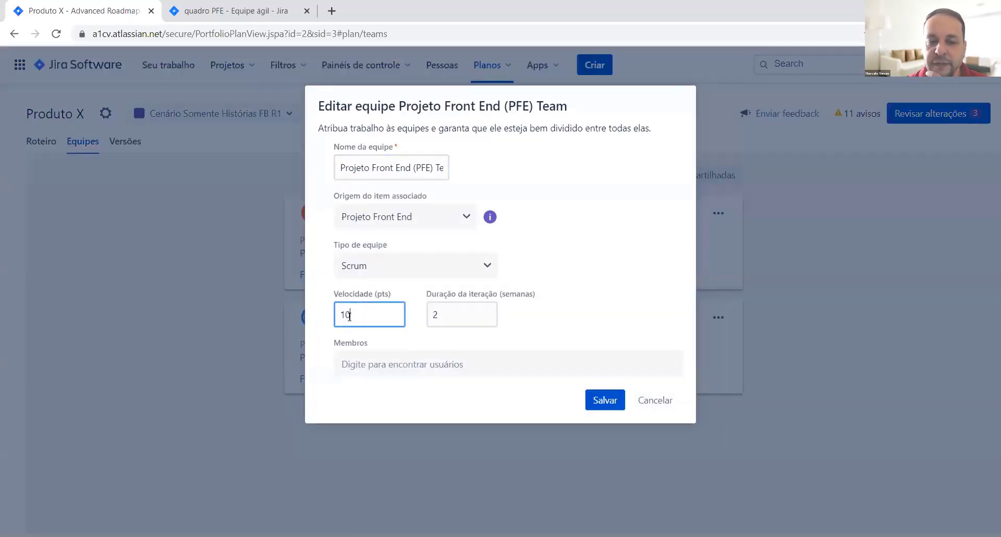
left_click(599, 399)
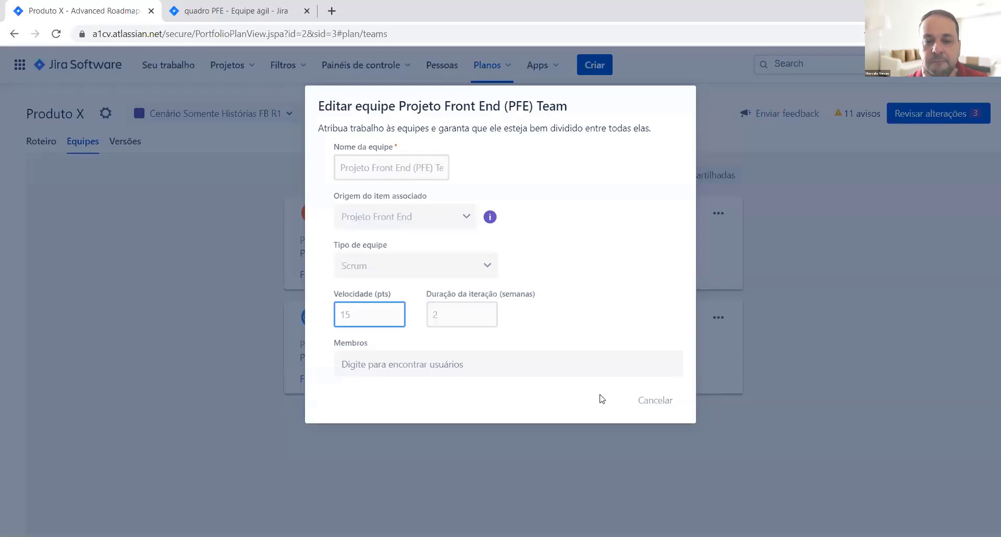
Preview auto-scheduling on the roadmap with the Front End team's new velocity, overwriting all sprint, version and team values.
left_click(42, 141)
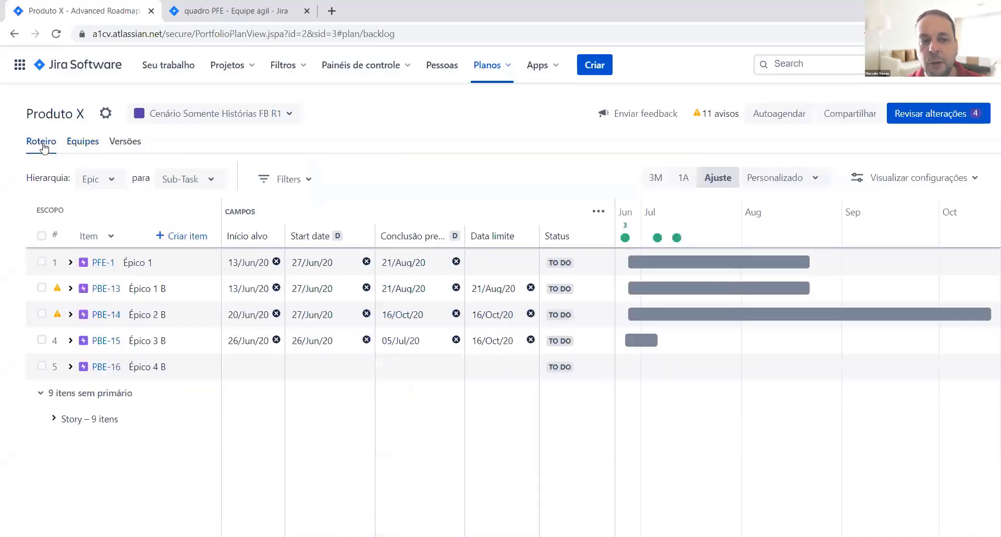
left_click(771, 116)
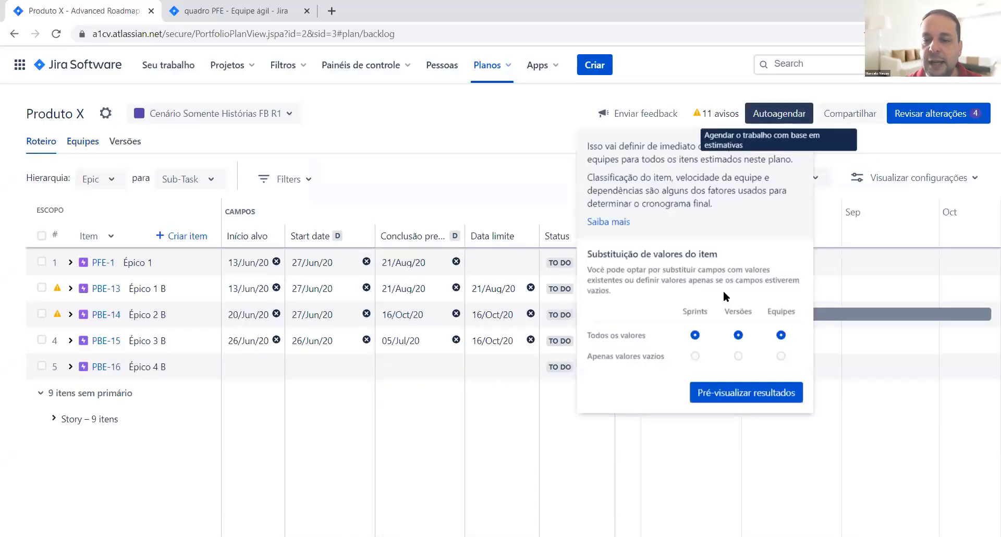
left_click(744, 391)
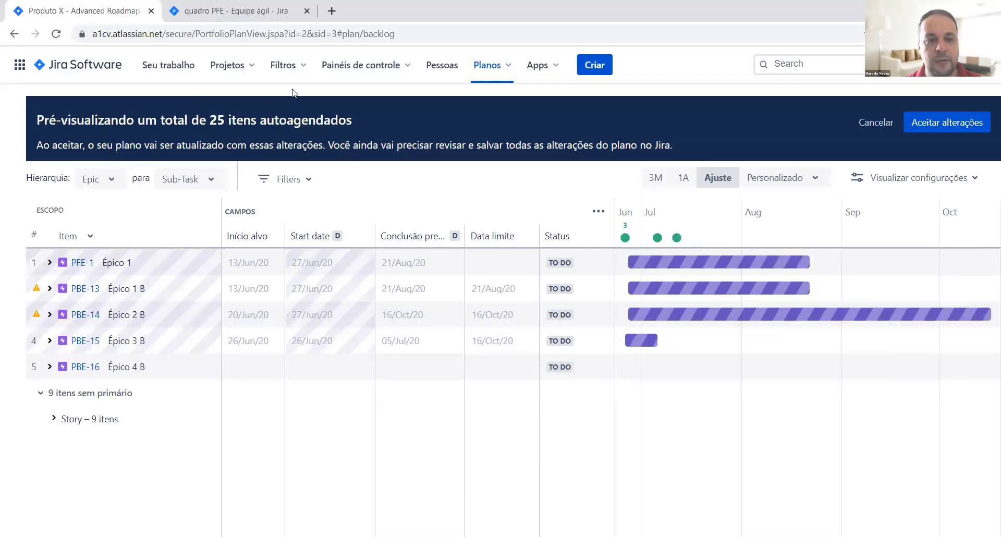
Cancel the auto-schedule preview, then set the Projeto Front End (PFE) Team's velocity to 25 points and save the team.
left_click(875, 122)
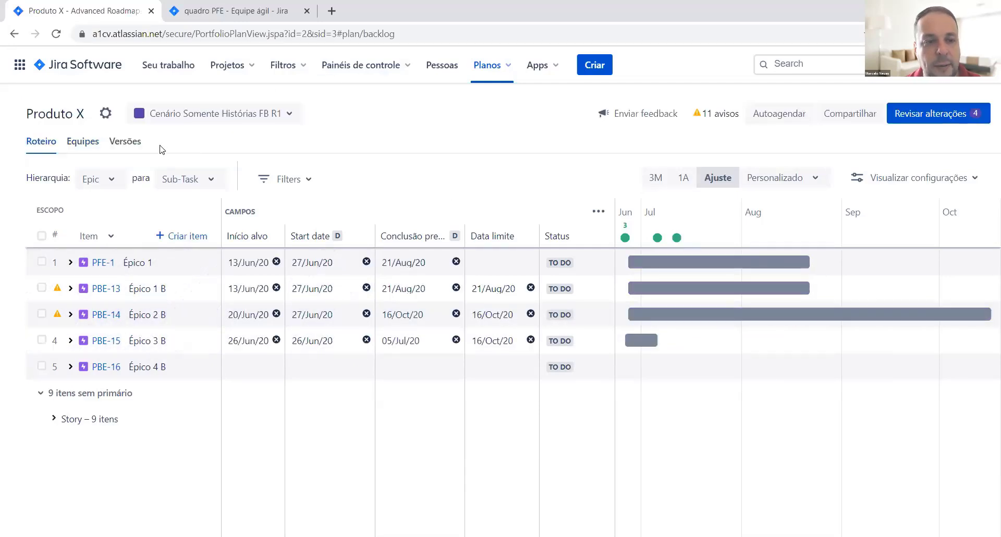
left_click(84, 143)
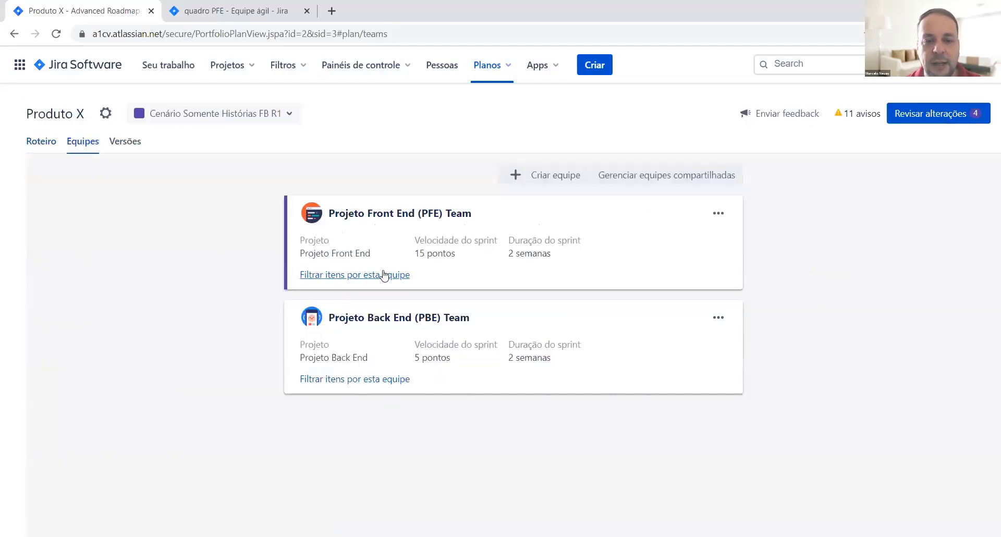
left_click(718, 213)
left_click(711, 240)
left_click_drag(348, 314, 339, 318)
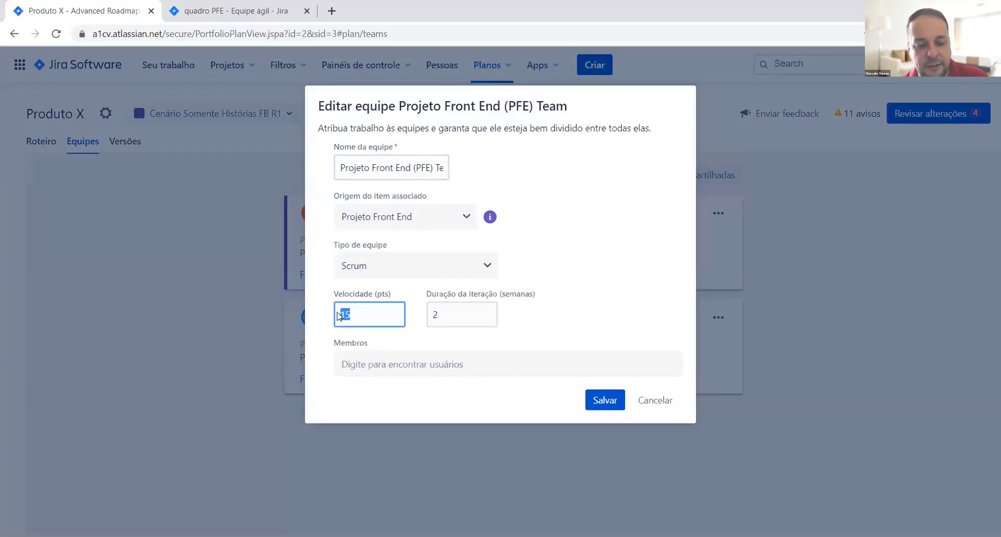
left_click(605, 400)
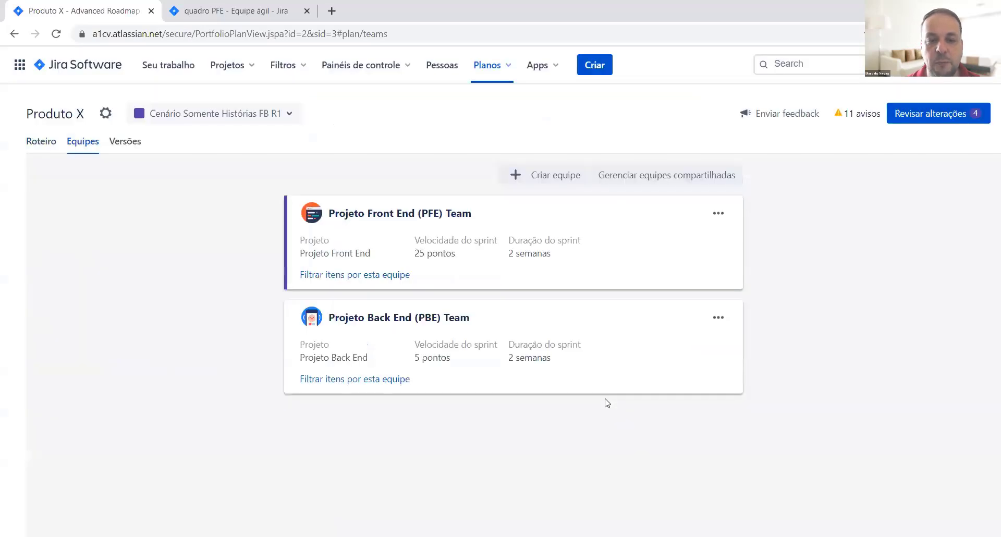
Set the Projeto Back End (PBE) Team's velocity to 15 points in this scenario and save the team.
left_click(717, 318)
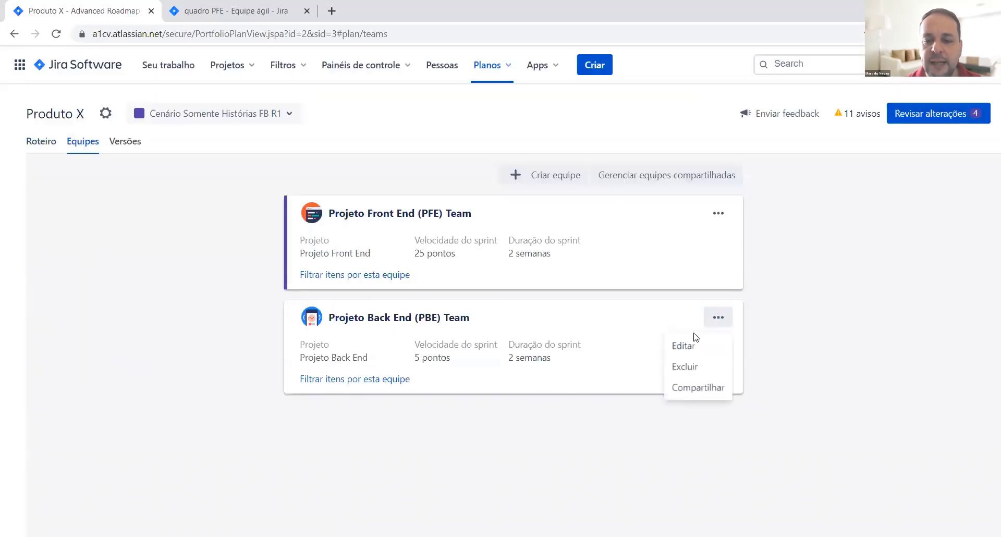
left_click(691, 340)
left_click(341, 314)
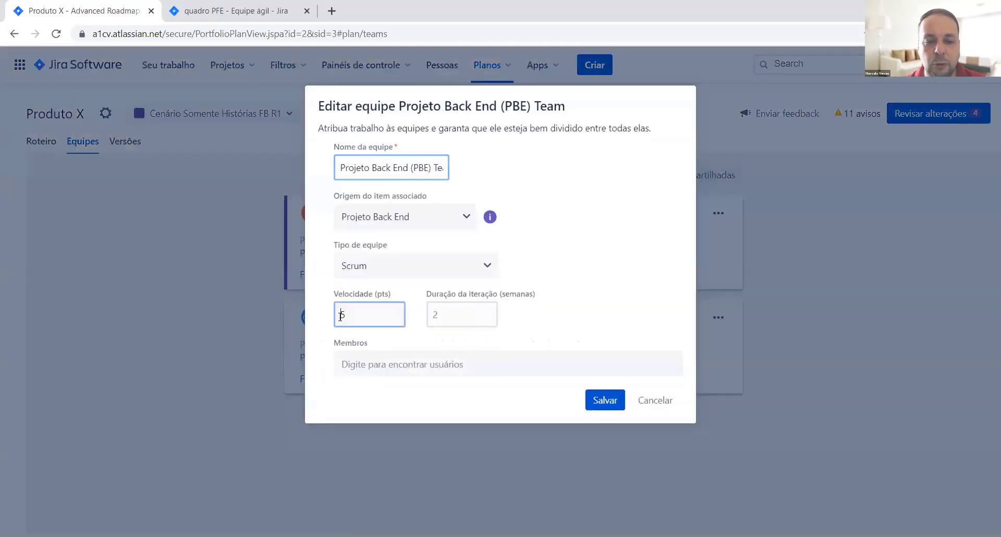
type("1")
left_click(599, 400)
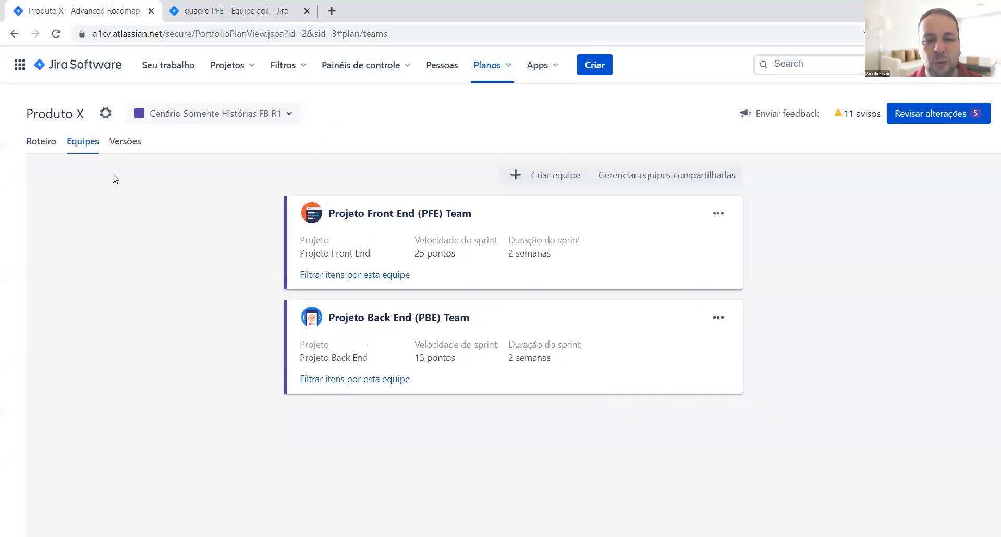
Auto-schedule the roadmap with both teams' new velocities, overwriting all sprint, version and team values, and accept the changes.
left_click(46, 143)
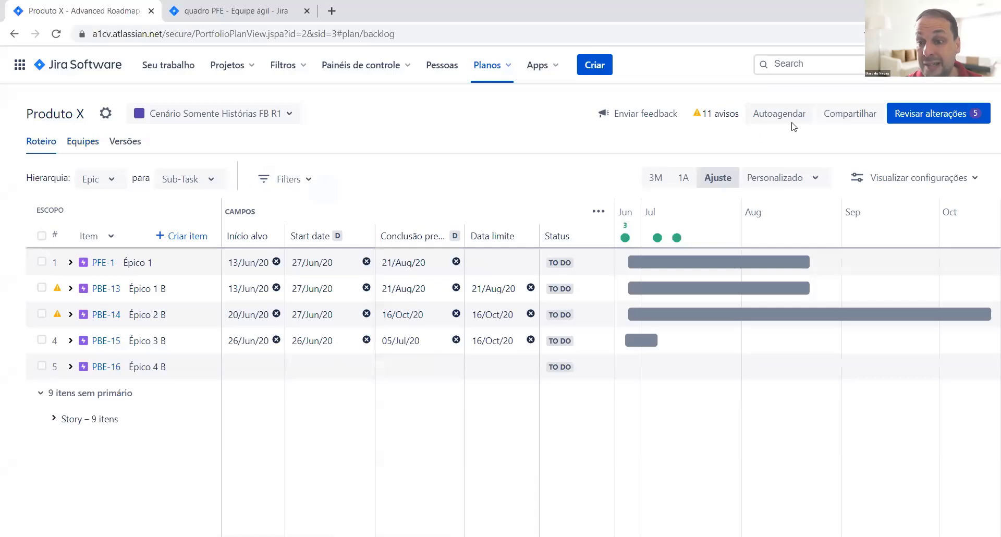
left_click(764, 119)
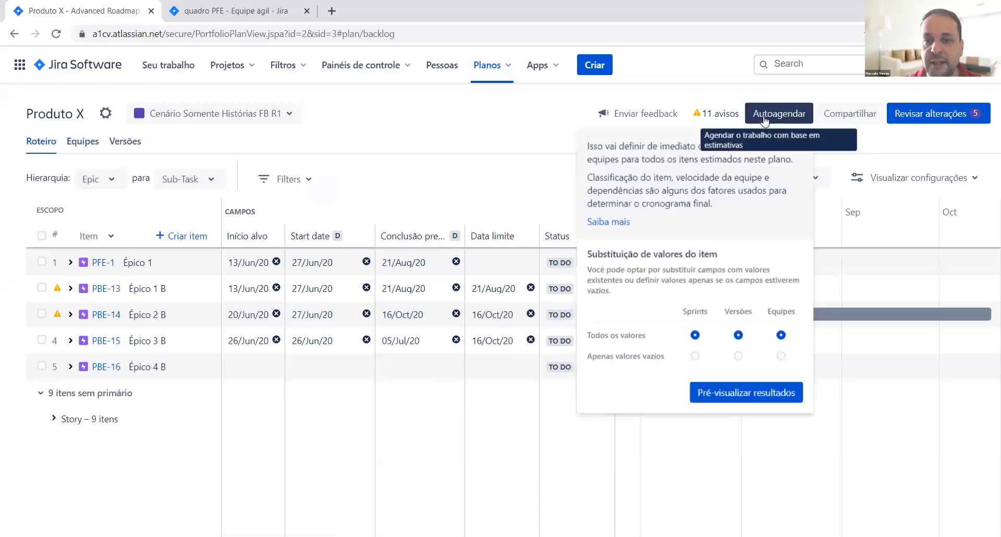
left_click(708, 392)
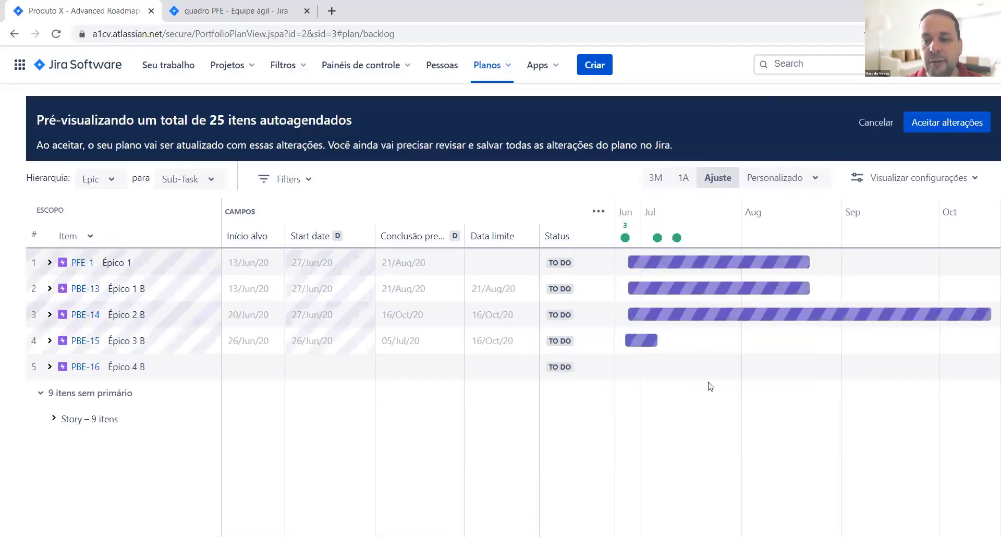
left_click(936, 120)
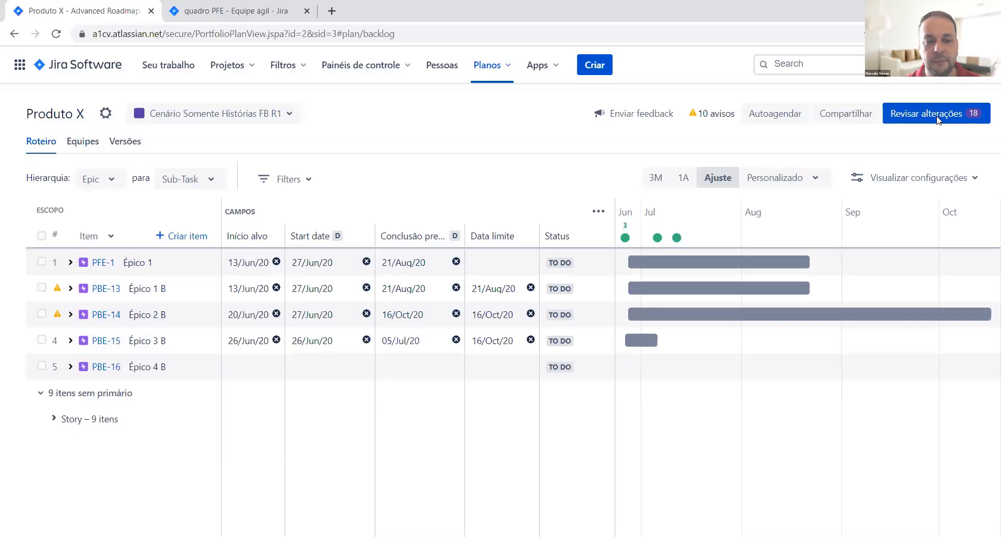
Expand Épico 2 B and clear the target start dates of Épico 1, Épico 1 B, Épico 2 B with its three stories, and Épico 3 B.
left_click(70, 316)
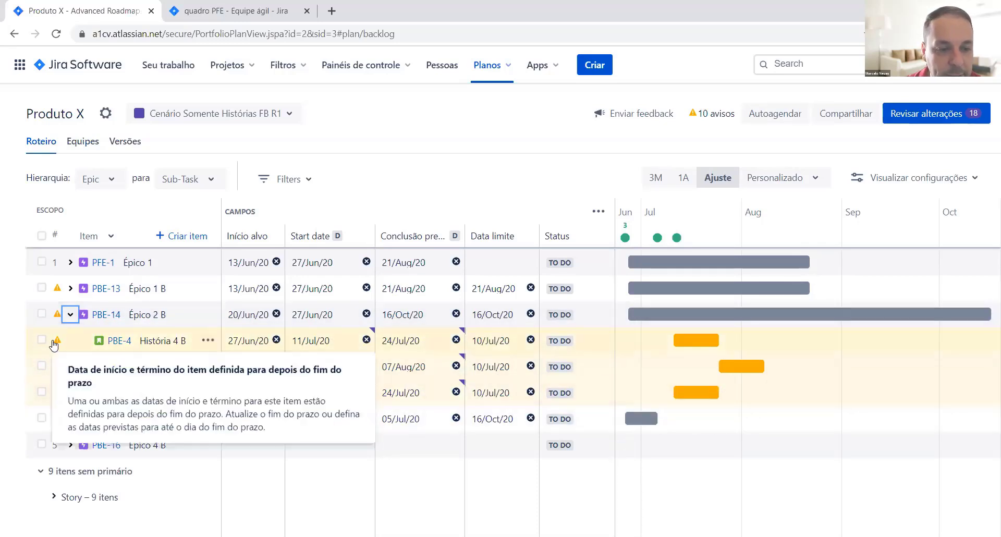
mouse_move(59, 368)
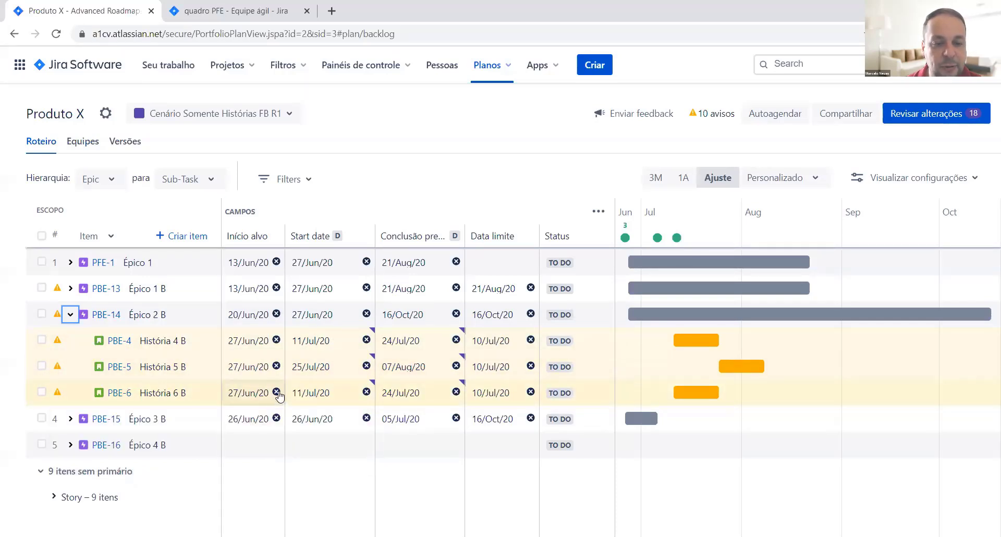
left_click(276, 392)
left_click(276, 366)
left_click(276, 339)
left_click(276, 314)
left_click(276, 288)
left_click(277, 261)
left_click(277, 417)
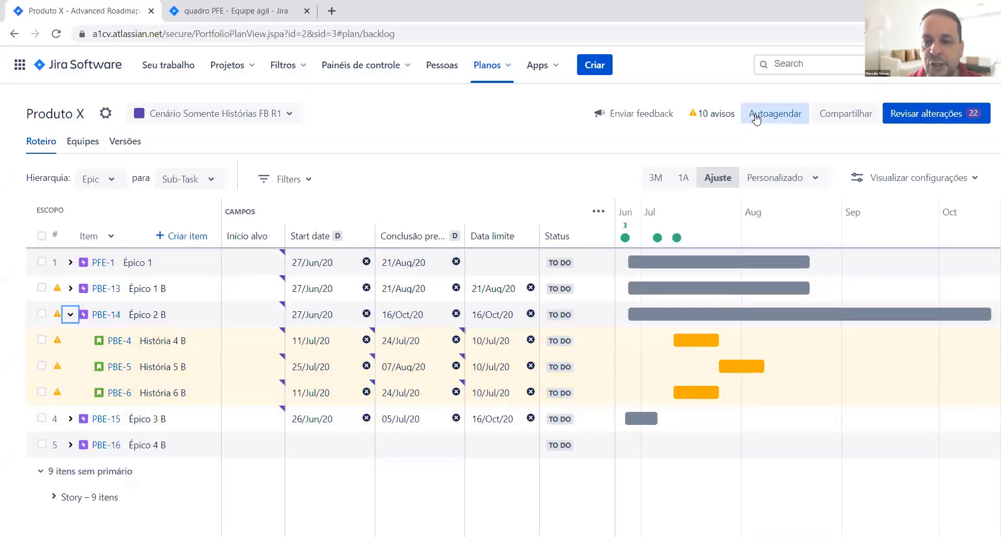
Auto-schedule the plan again with the target start dates cleared, and accept the changes.
left_click(774, 114)
left_click(702, 390)
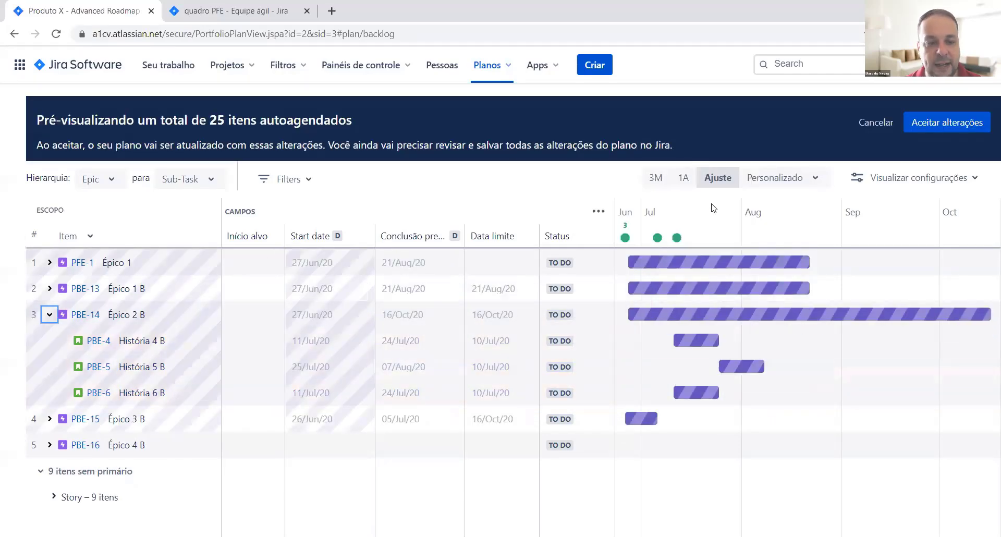
left_click(935, 122)
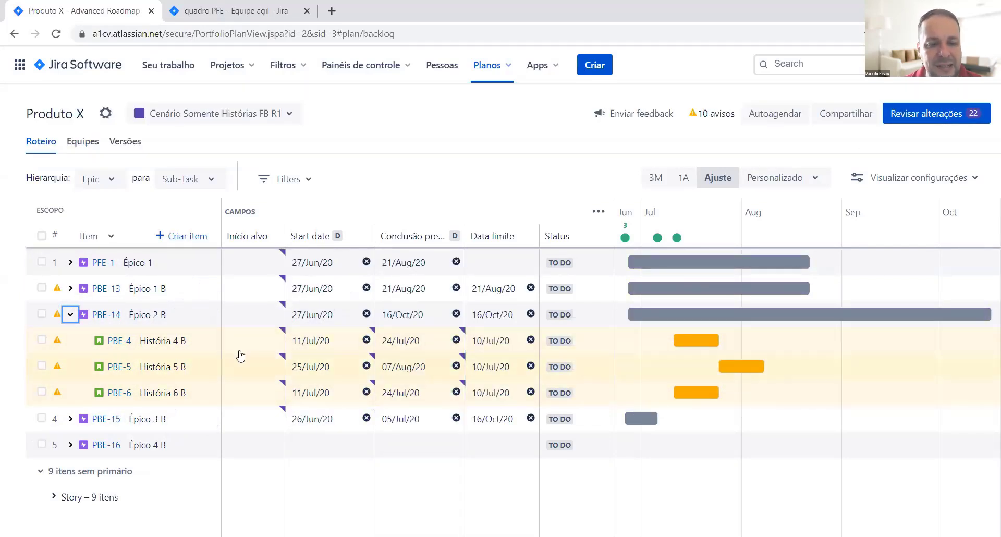
Expand Épico 1 B and delete the dependency in which PBE-1 História 1 B blocks PFE-7 História 3.
left_click(71, 290)
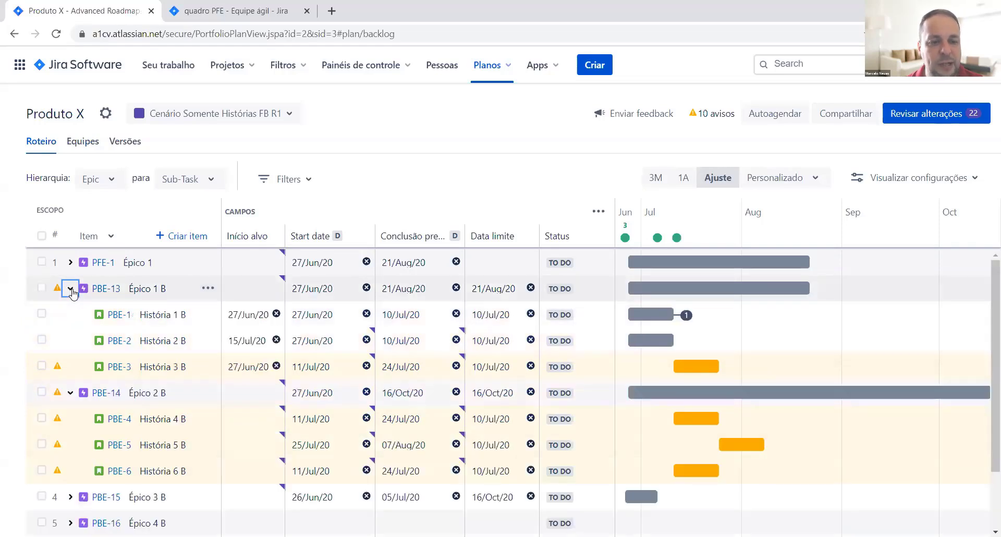
left_click(687, 316)
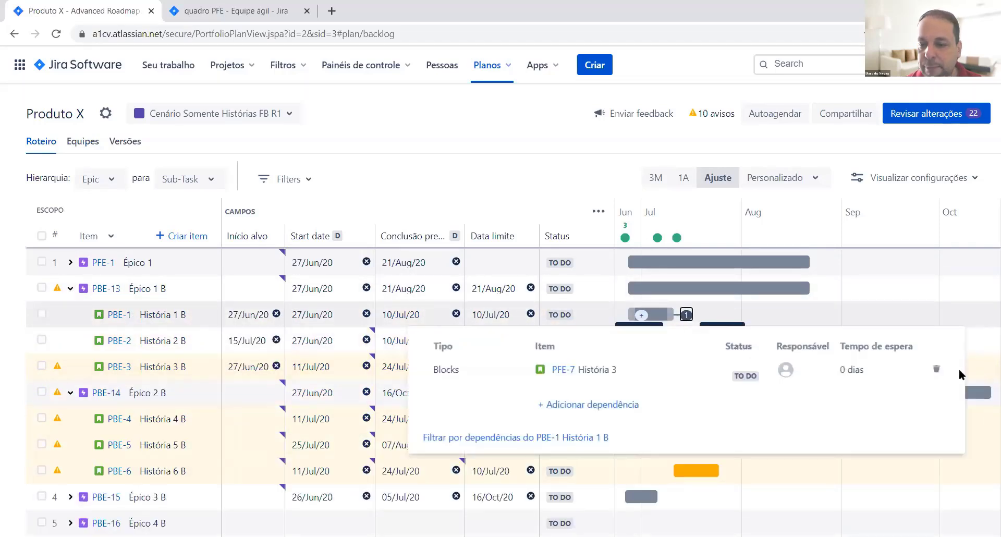
left_click(936, 369)
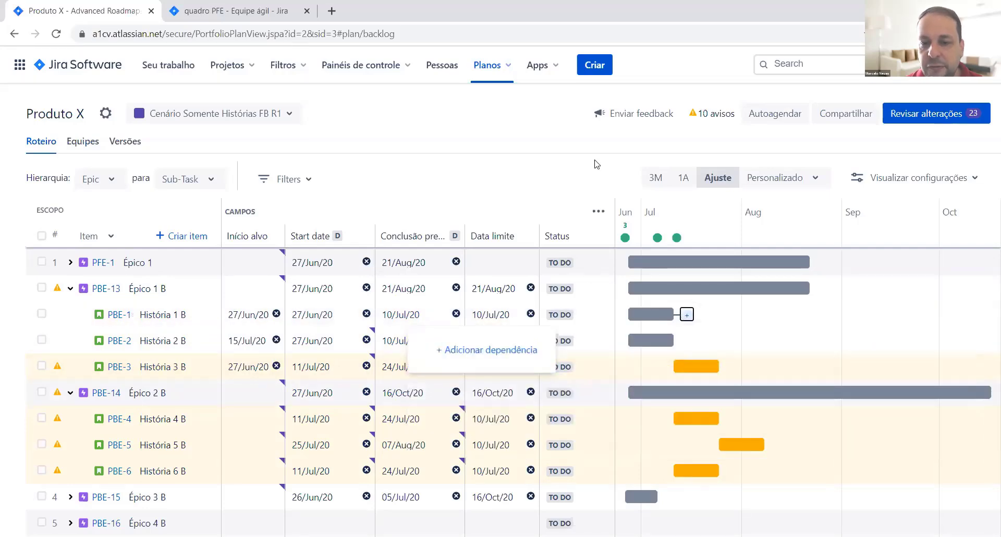
left_click(574, 171)
Auto-schedule the plan without that dependency, collapse Épico 2 B and Épico 1 B in the preview, and accept the changes.
left_click(781, 118)
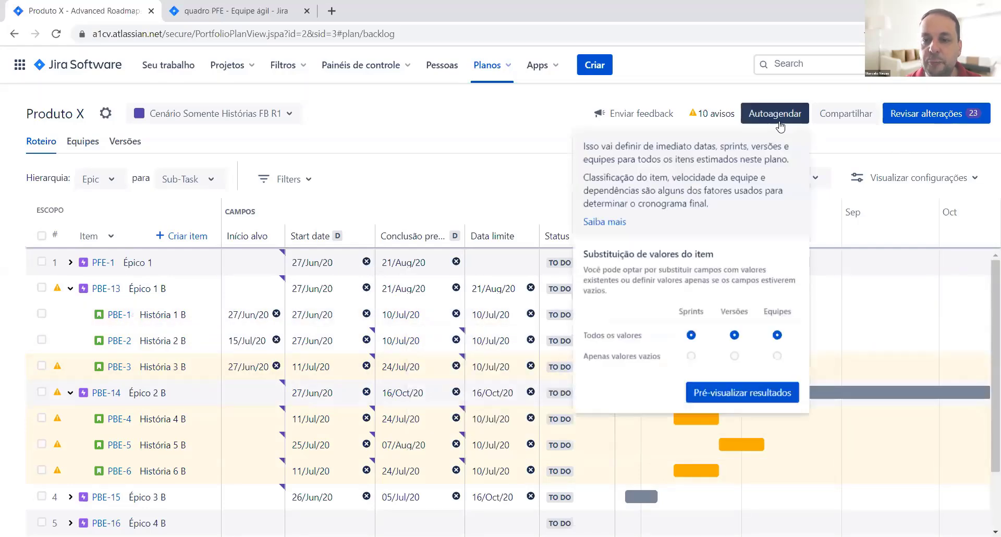
left_click(715, 393)
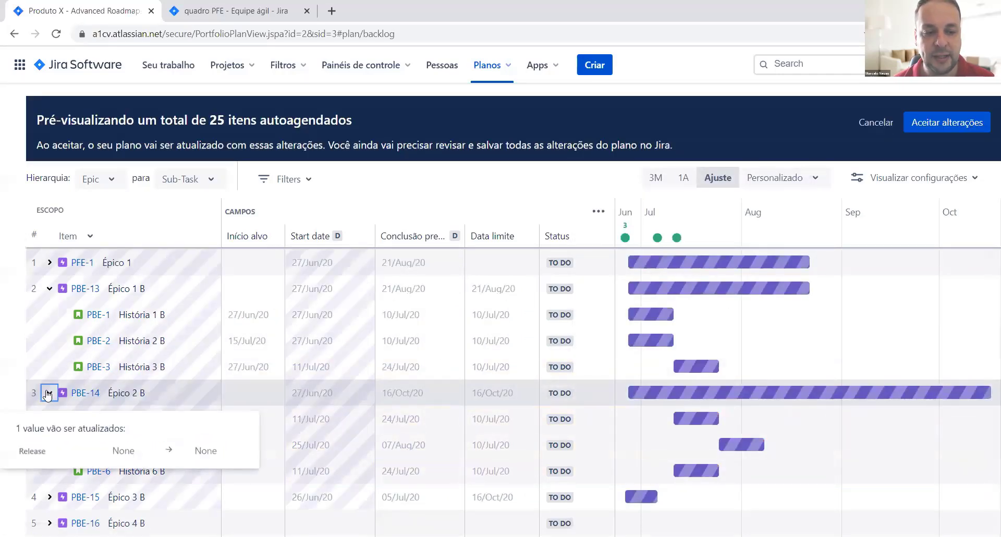
left_click(48, 393)
left_click(49, 288)
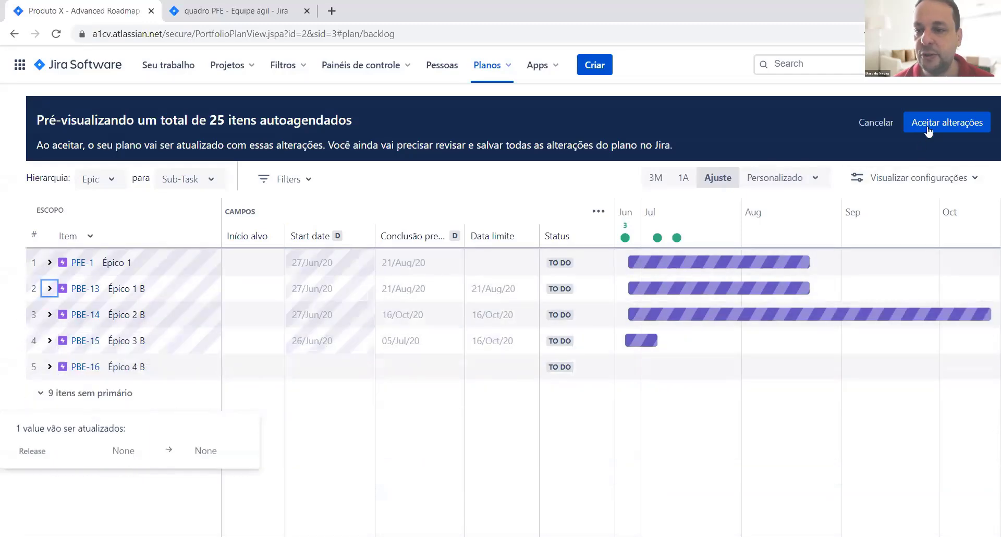
left_click(928, 122)
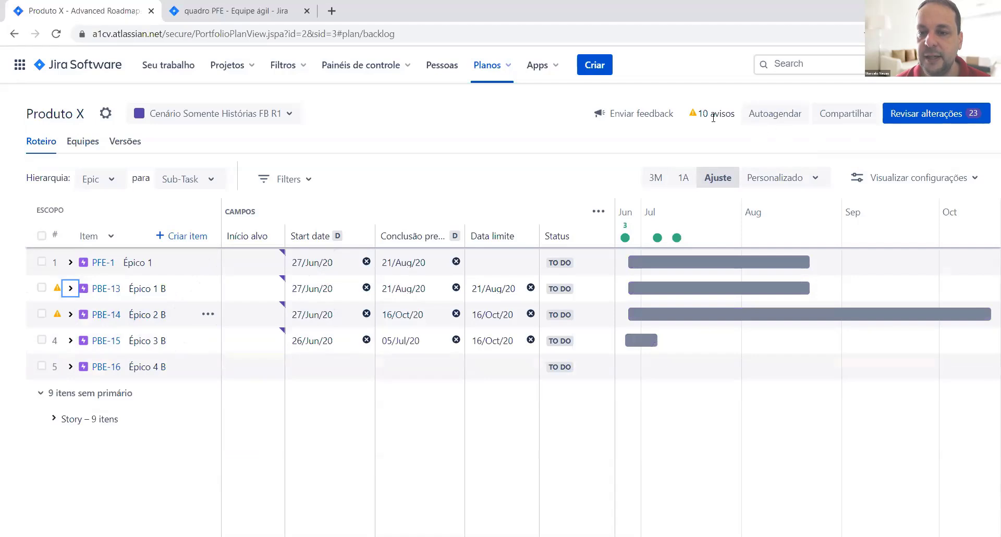
Run auto-scheduling once more with all sprint, version and team values overwritten, and accept the changes.
left_click(755, 120)
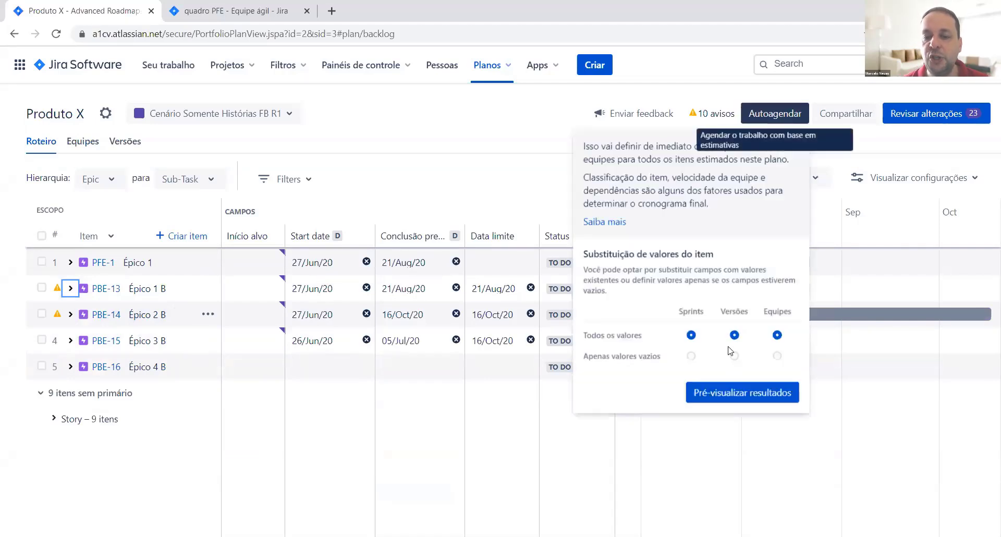
left_click(732, 393)
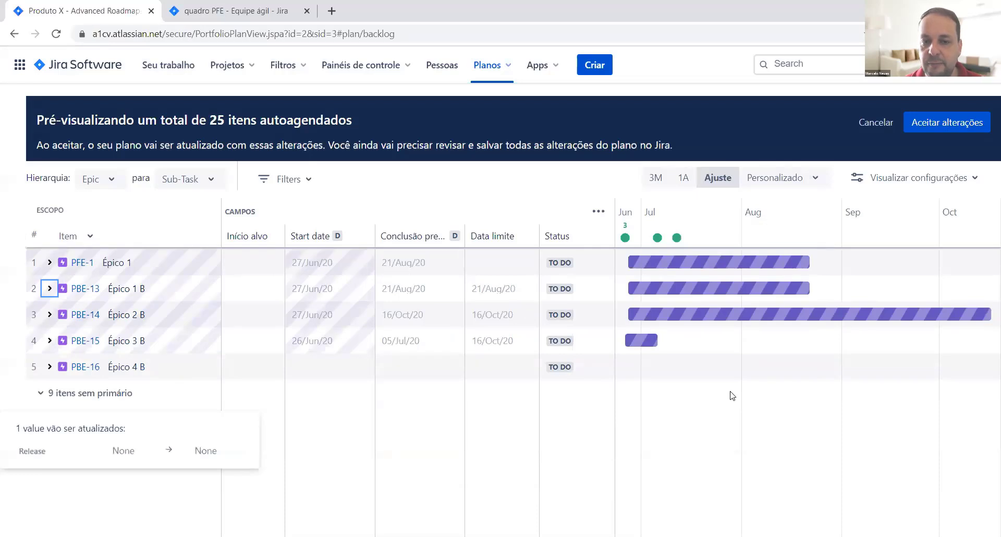
left_click(954, 122)
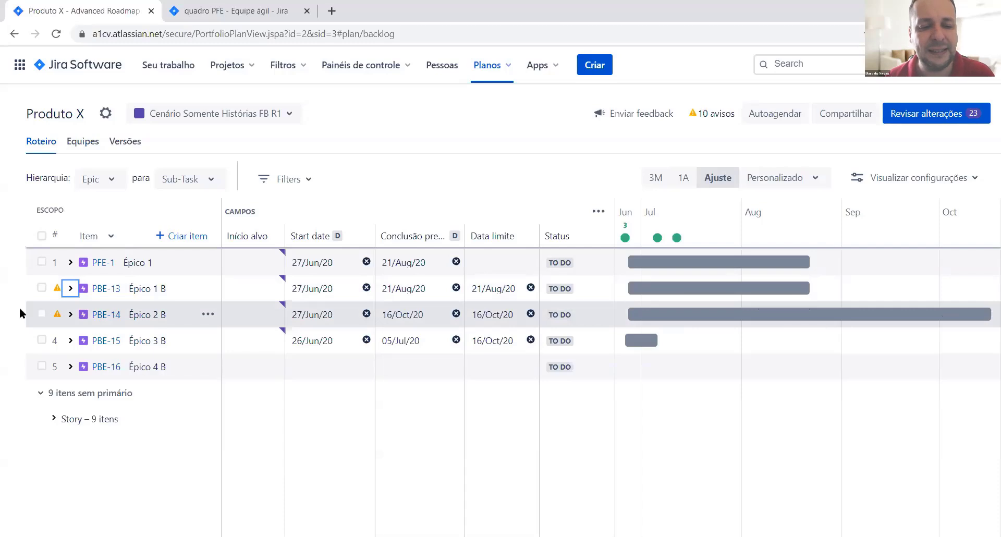
Expand Épico 2 B to examine its stories' scheduled dates, deadlines and warnings, and view the list of scenarios.
left_click(70, 316)
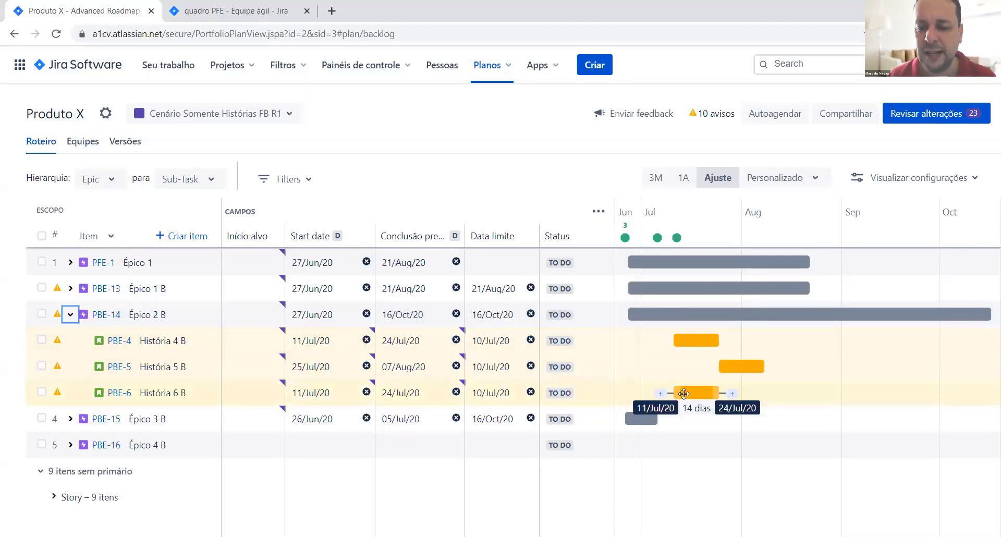
mouse_move(59, 399)
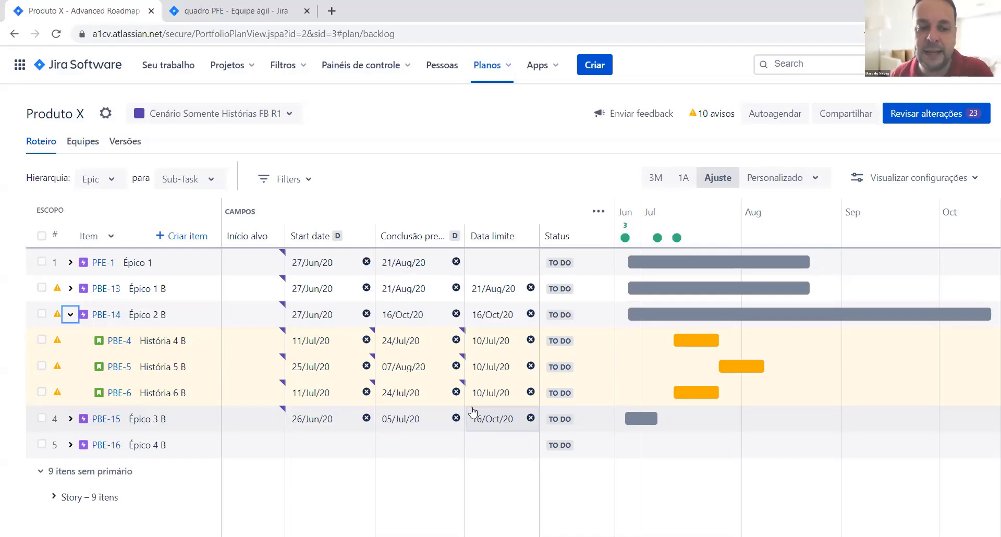
left_click(286, 115)
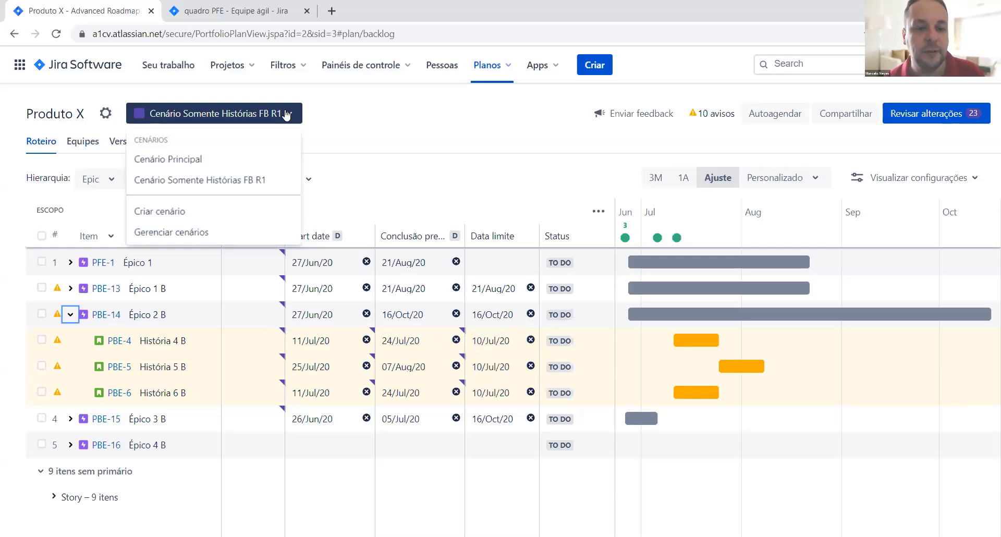
left_click(388, 146)
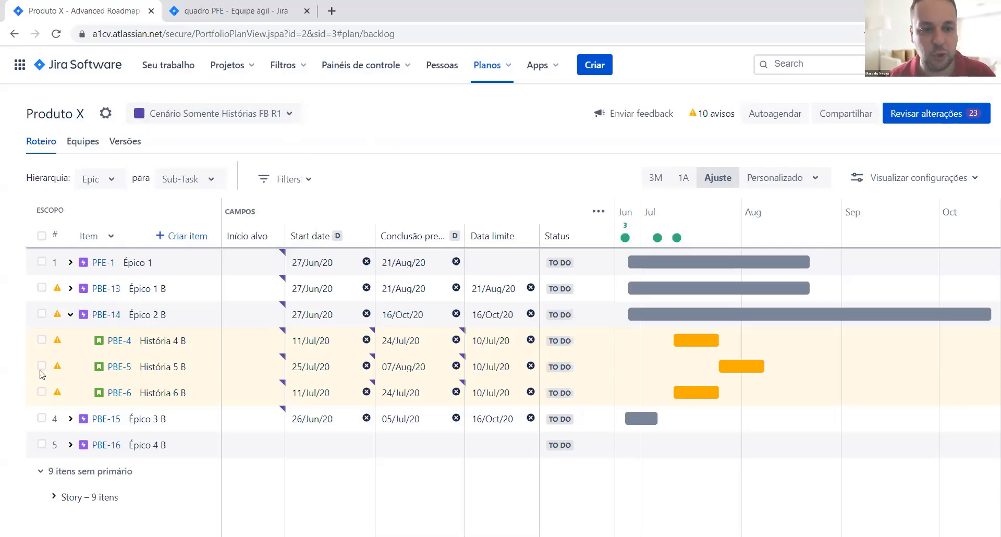
Create a private Scrum team named Time Out, associated with Projeto Back End, with a velocity of 20 points.
left_click(108, 143)
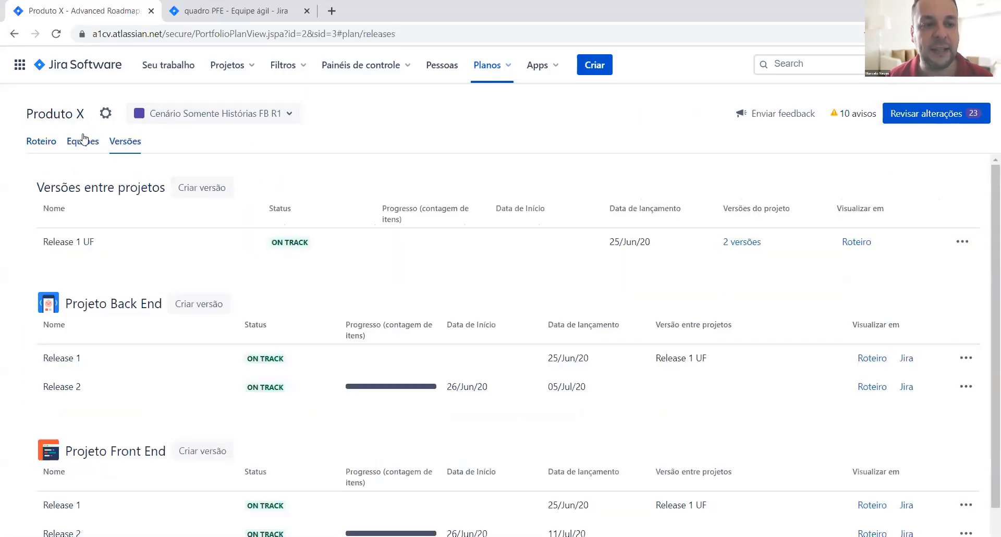
left_click(83, 139)
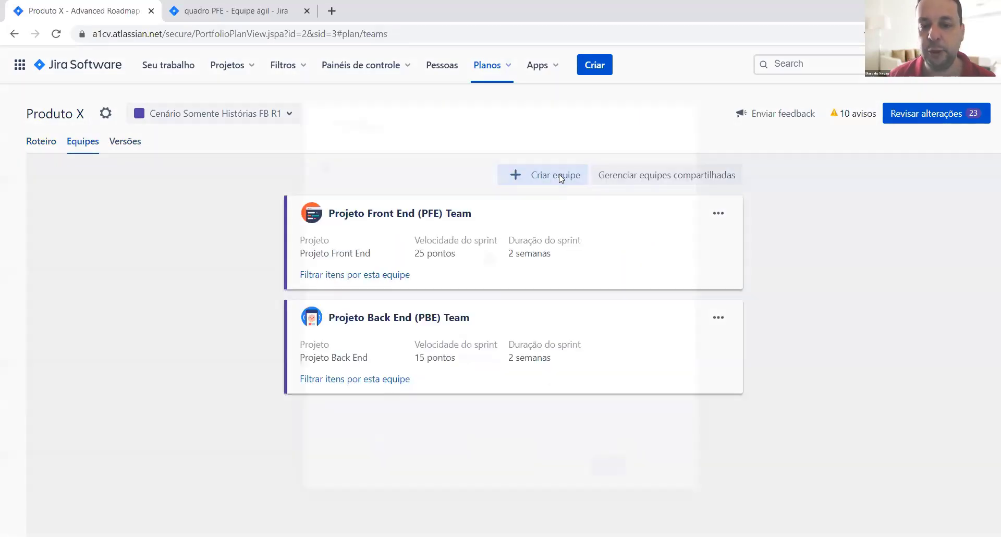
left_click(559, 175)
type("T")
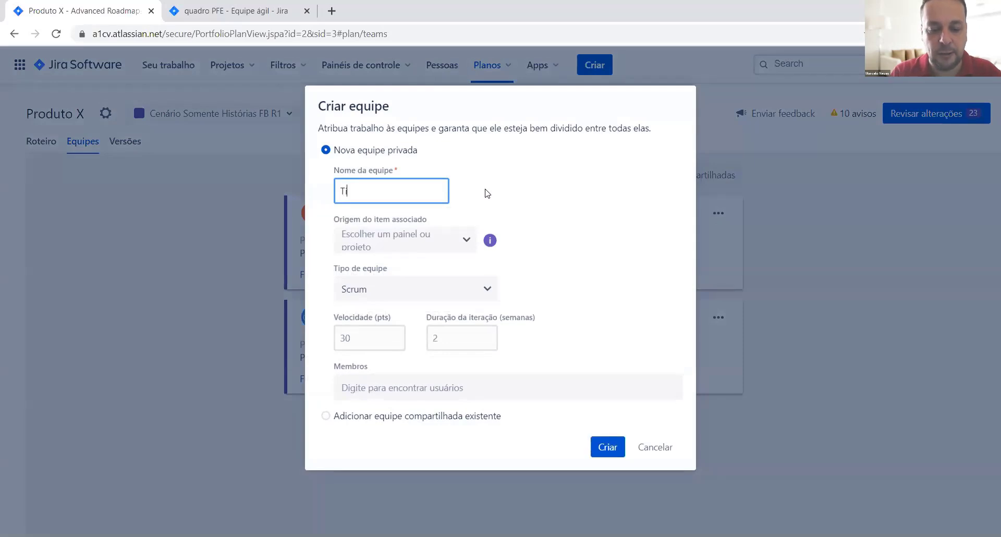
type("ime Out")
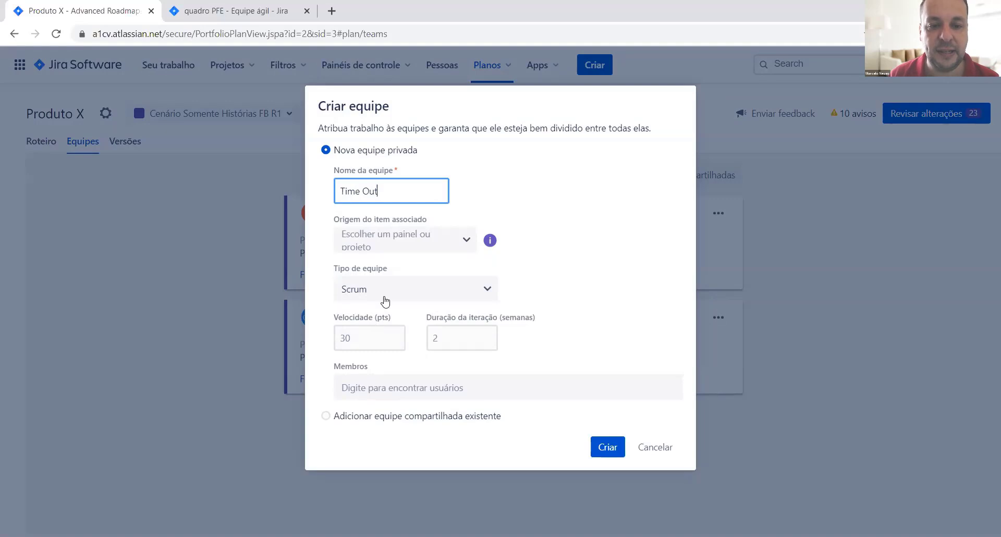
left_click(417, 242)
left_click(405, 301)
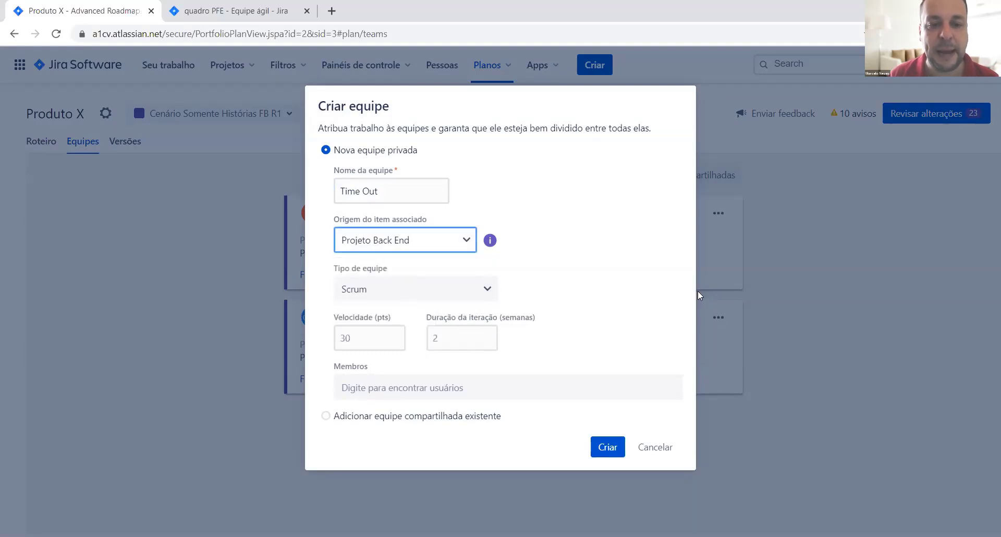
left_click(368, 341)
type("20")
left_click(604, 453)
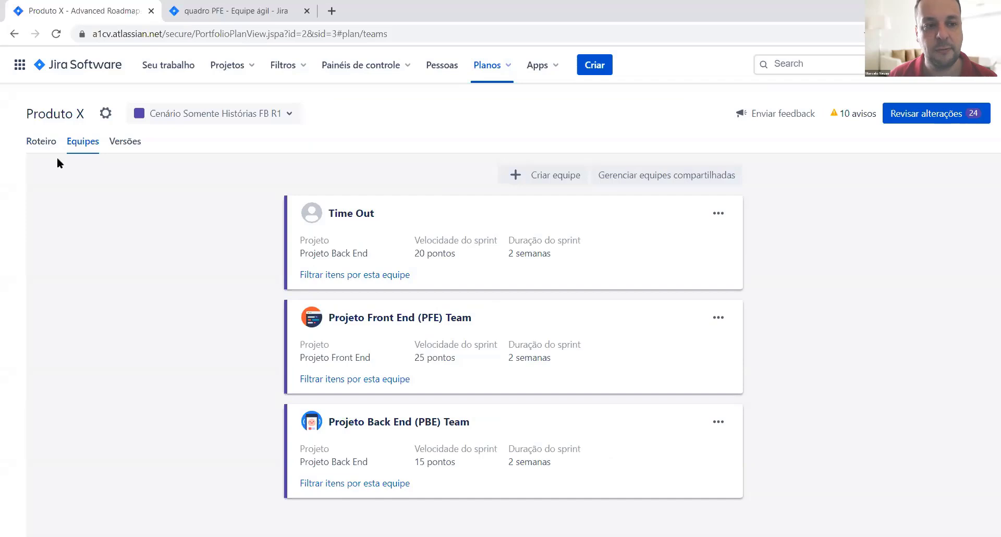
Auto-schedule the roadmap with all sprint, version and team values overwritten, collapse Épico 2 B in the preview, and accept the changes.
left_click(42, 147)
left_click(769, 115)
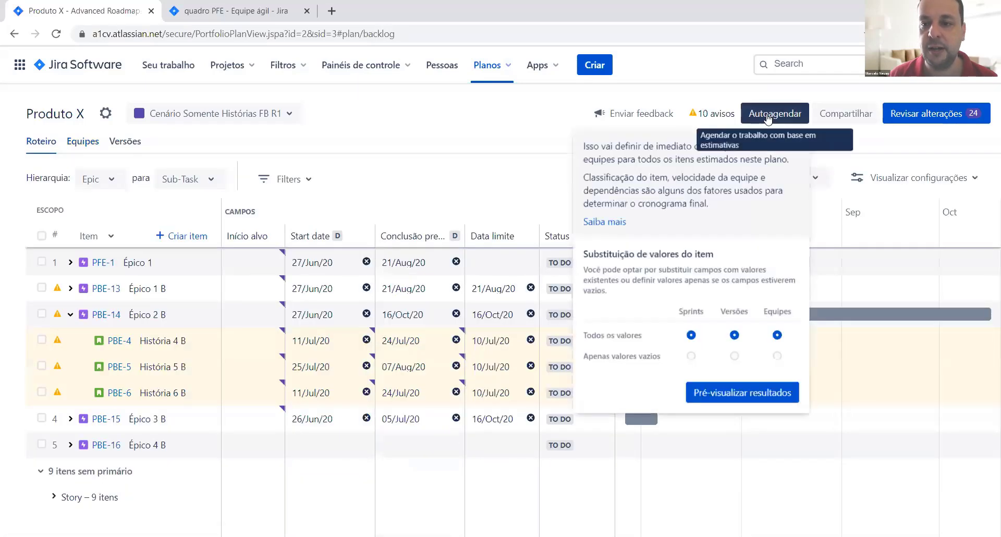
left_click(782, 399)
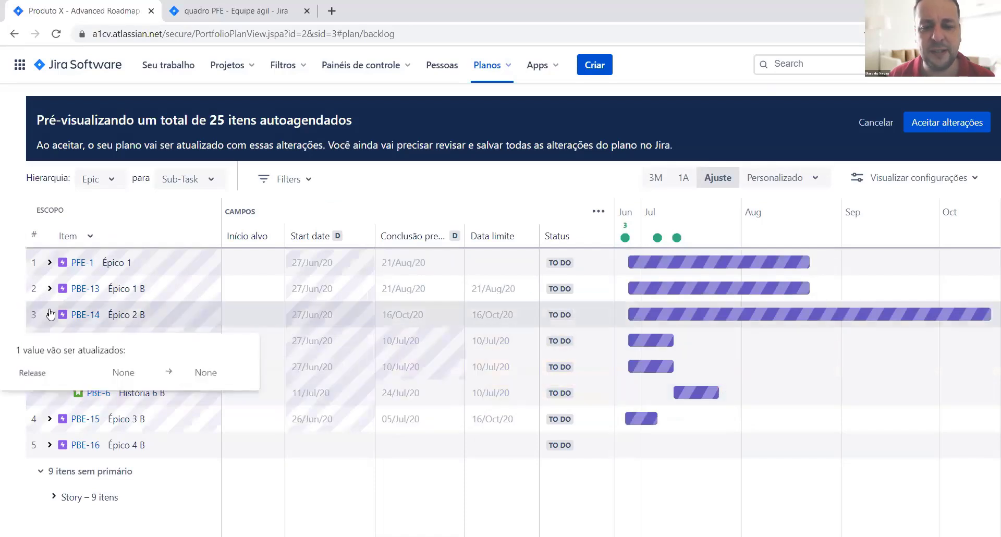
left_click(50, 313)
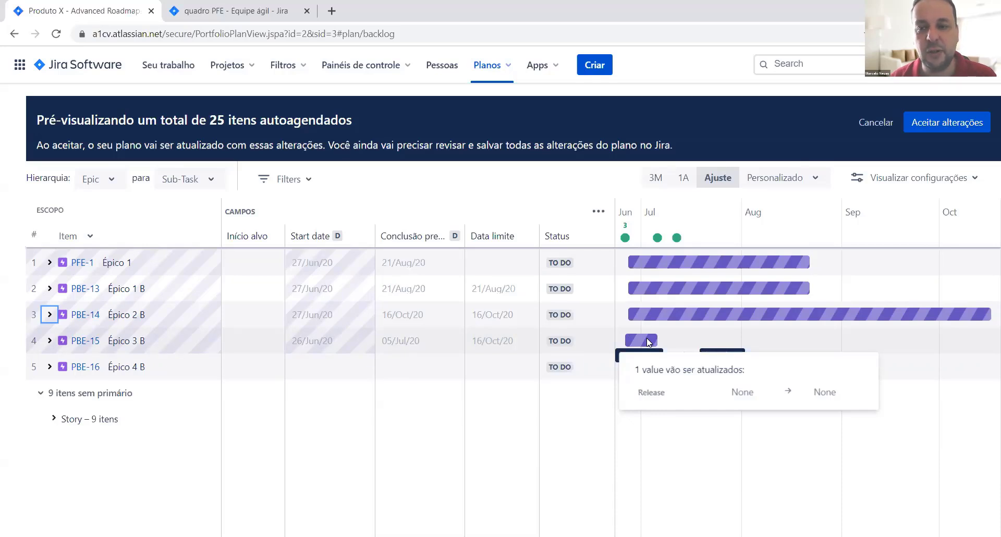
left_click(922, 124)
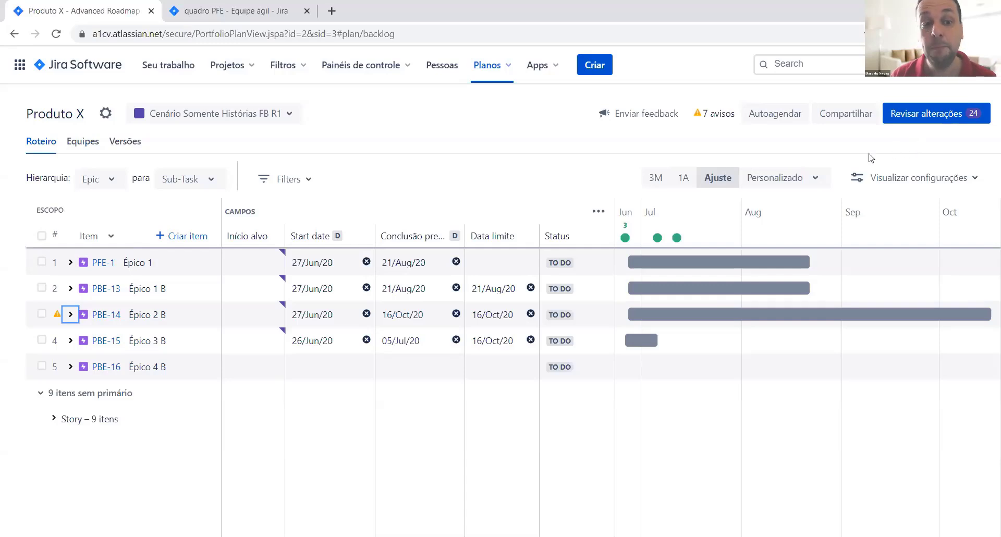
Switch the plan to Cenário Principal and briefly expand Épico 1 to view its stories.
left_click(279, 114)
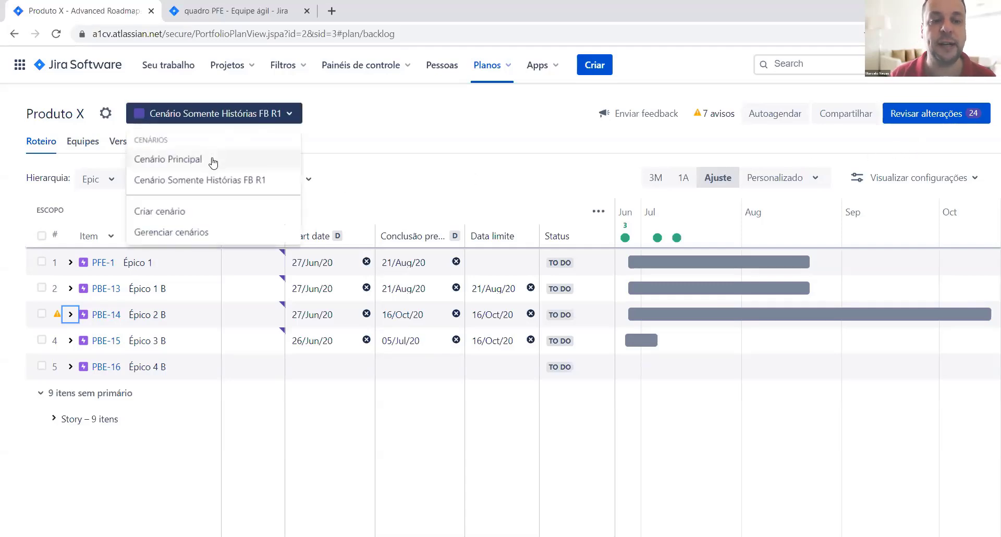
left_click(213, 159)
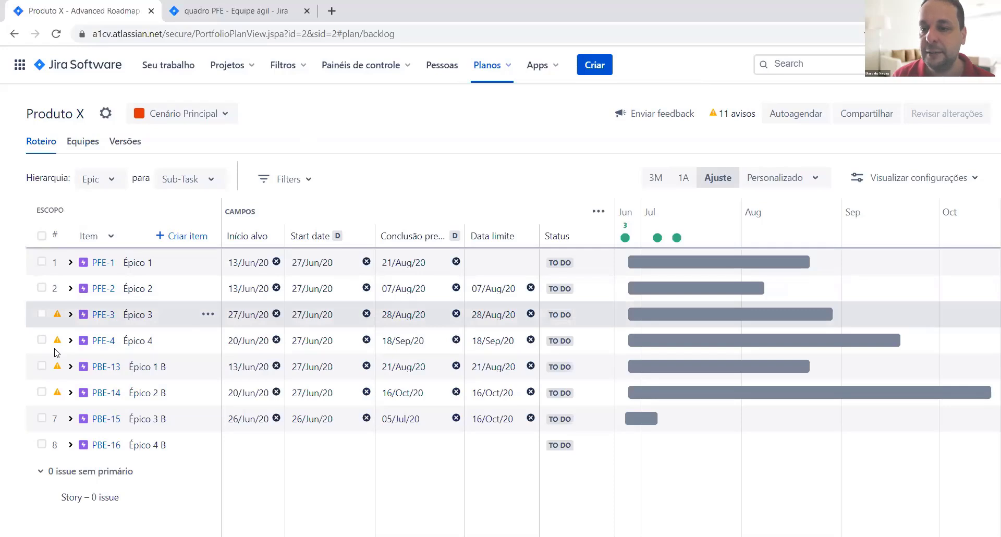
left_click(981, 185)
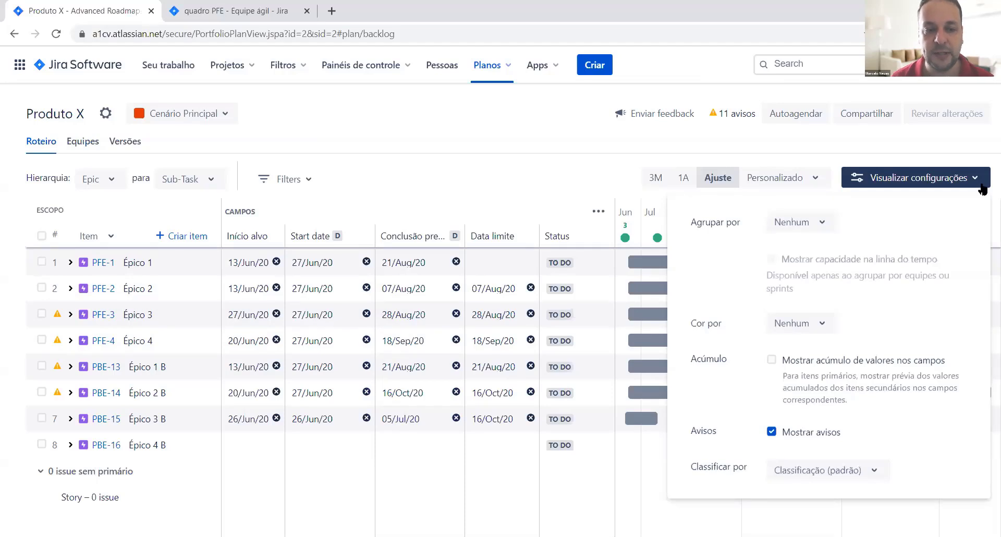
left_click(463, 146)
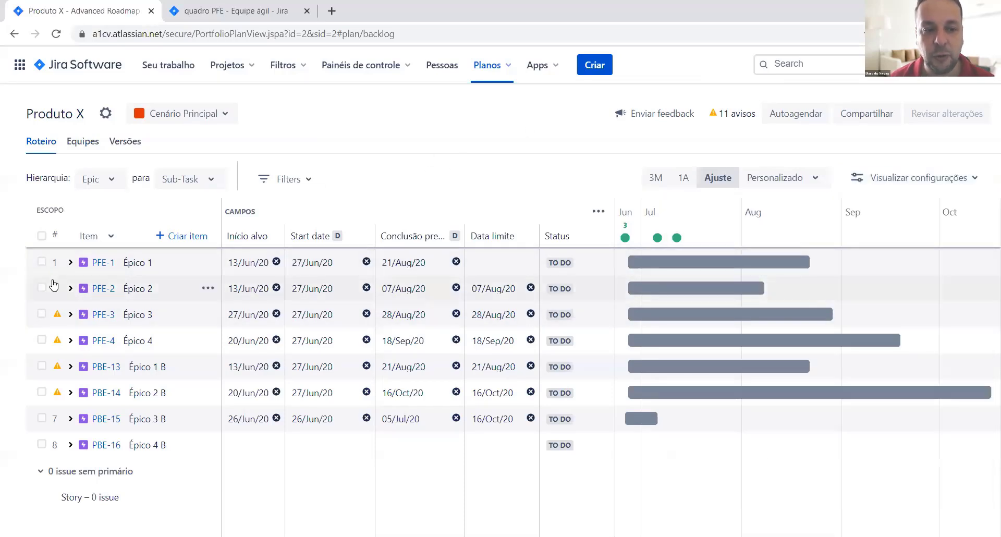
left_click(70, 263)
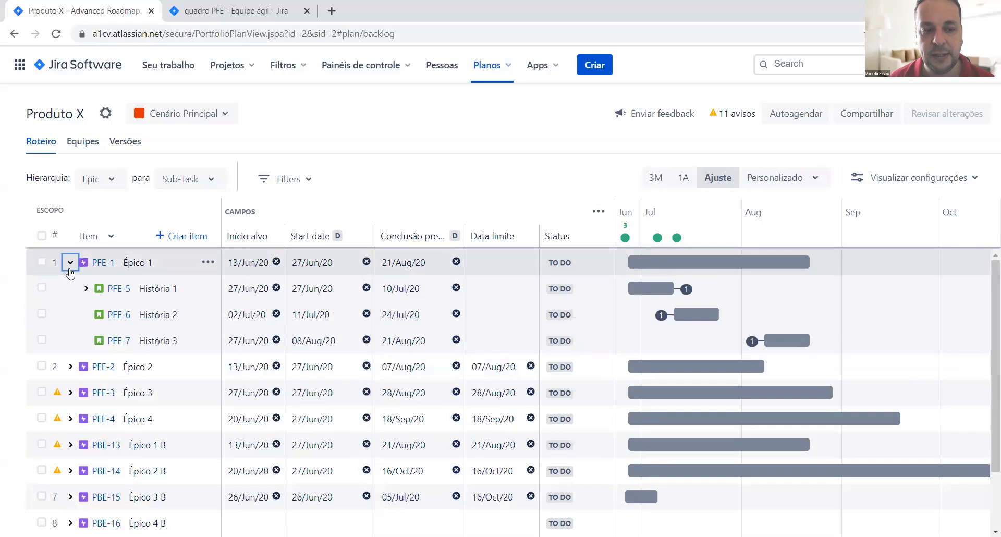
left_click(70, 264)
Group the roadmap by Sprint and expand the Não atribuído group to view its epics.
left_click(929, 184)
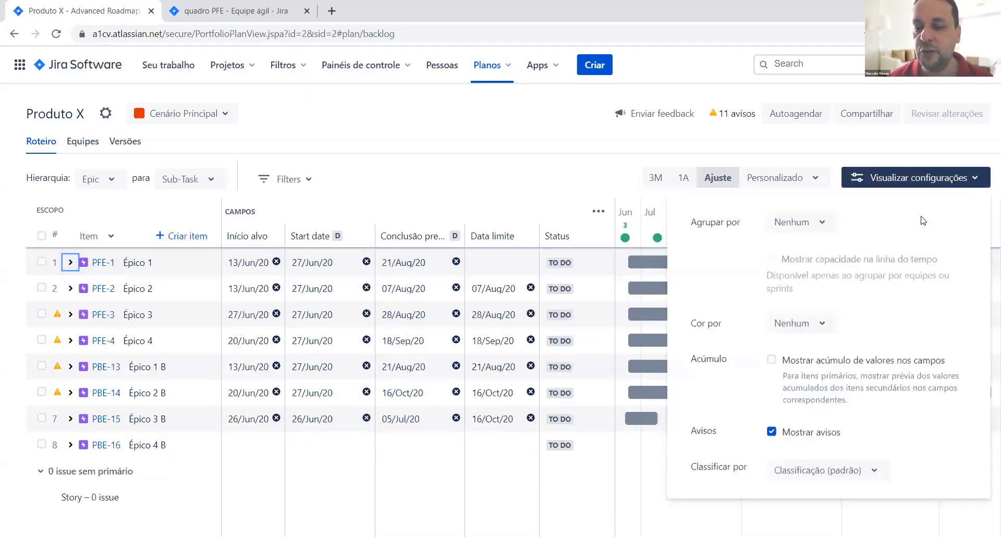
left_click(820, 223)
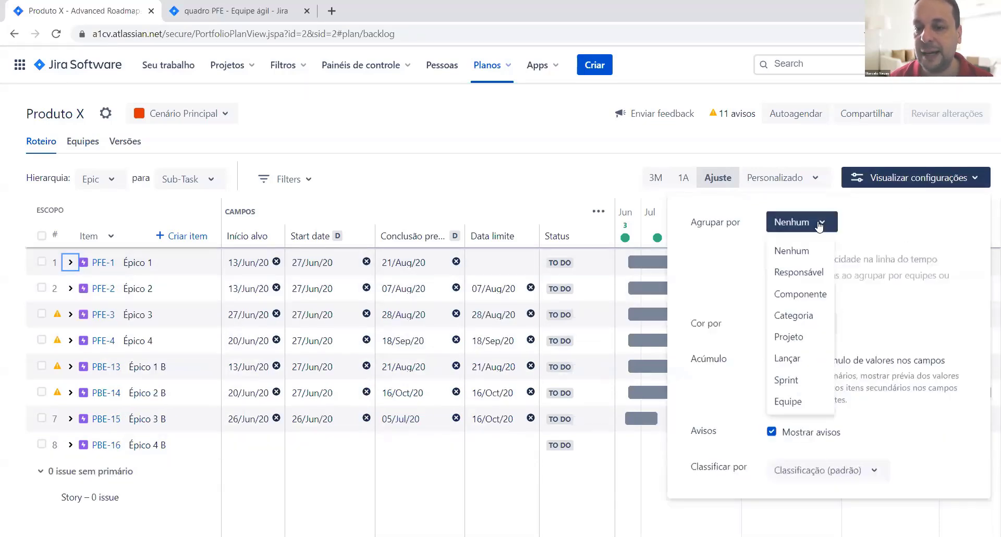
left_click(801, 381)
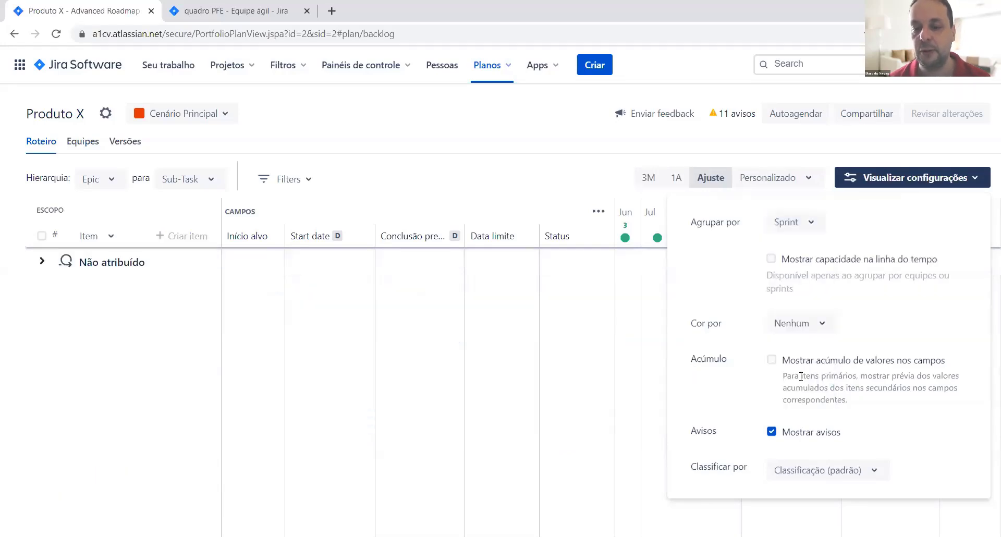
left_click(670, 142)
left_click(42, 262)
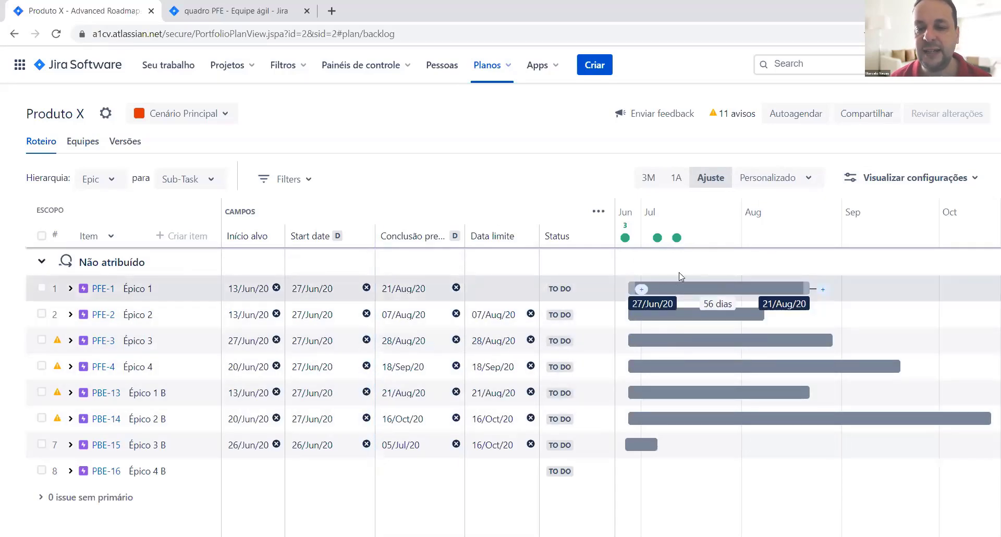
Group the roadmap by Projeto and expand Projeto Back End and Projeto Front End to view their epics.
left_click(881, 187)
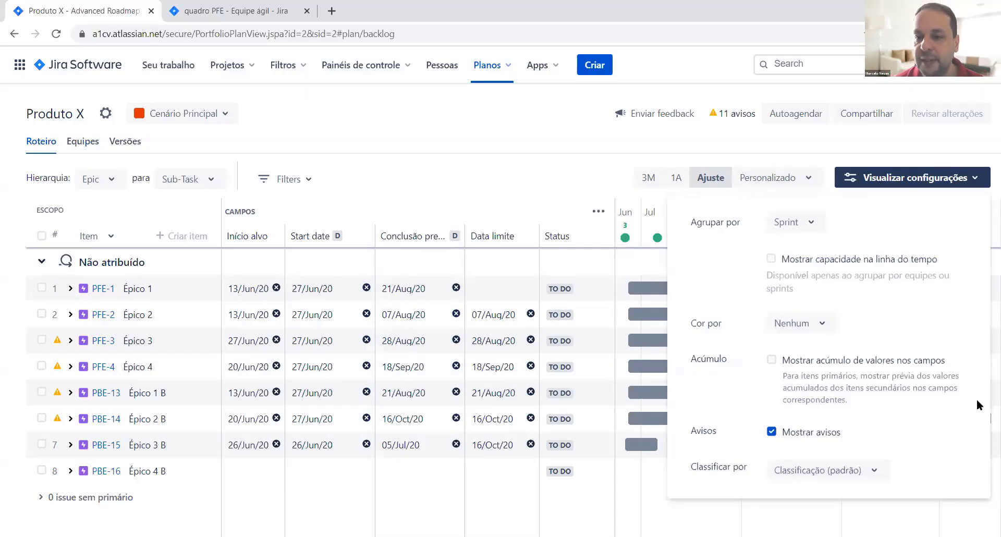
left_click(815, 224)
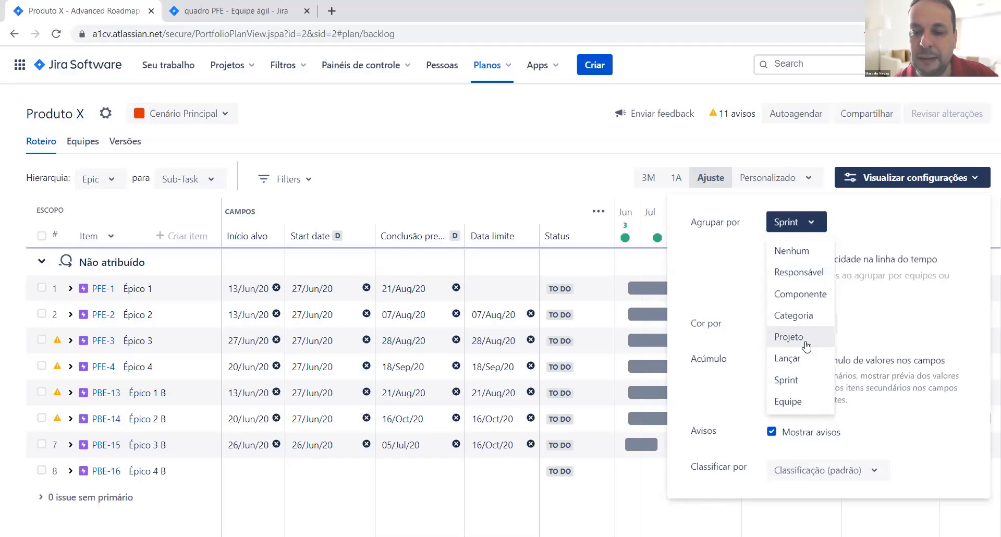
left_click(788, 337)
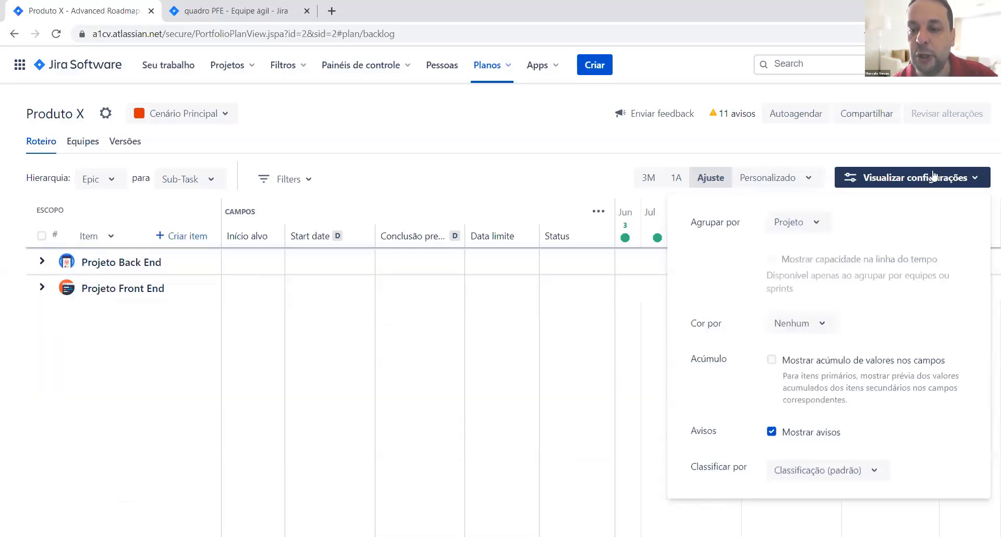
left_click(850, 177)
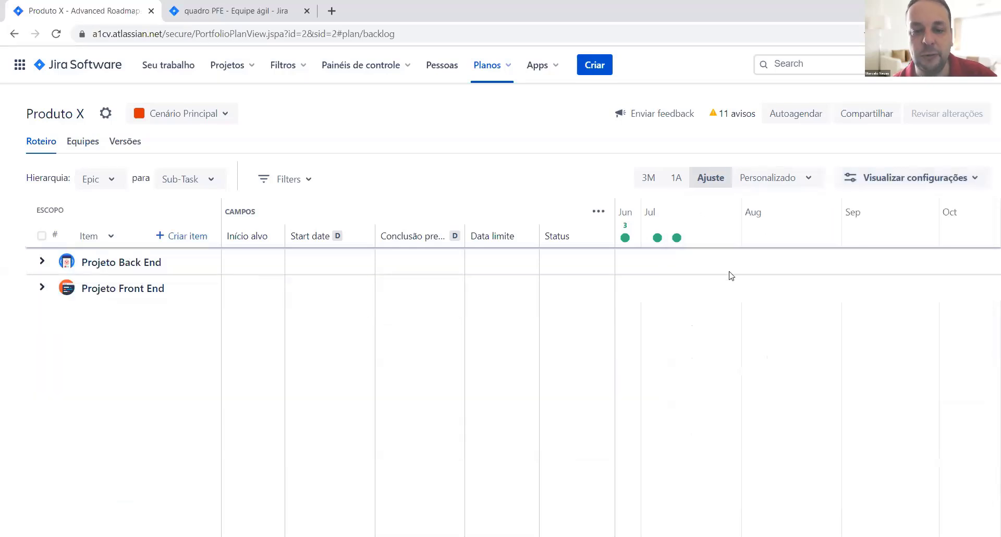
left_click(43, 263)
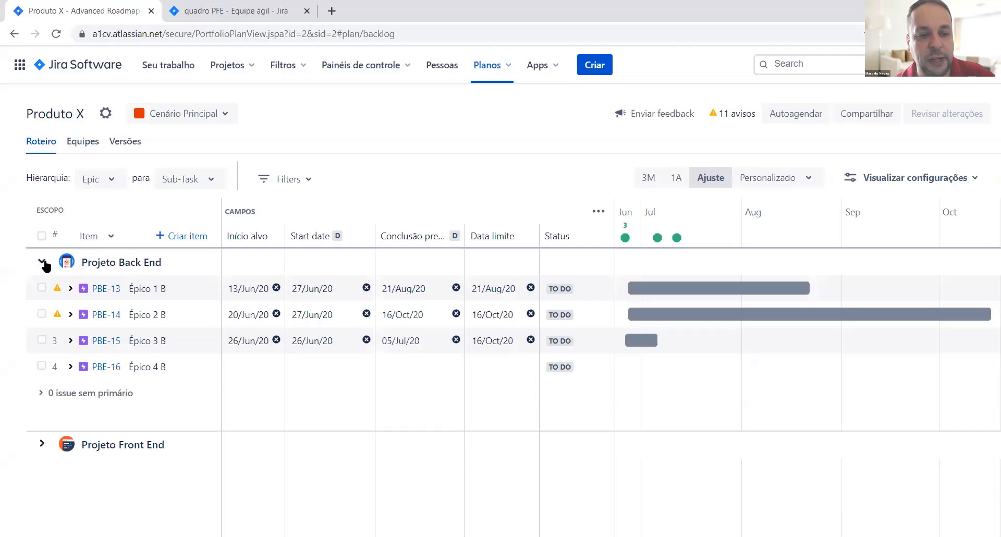
left_click(33, 451)
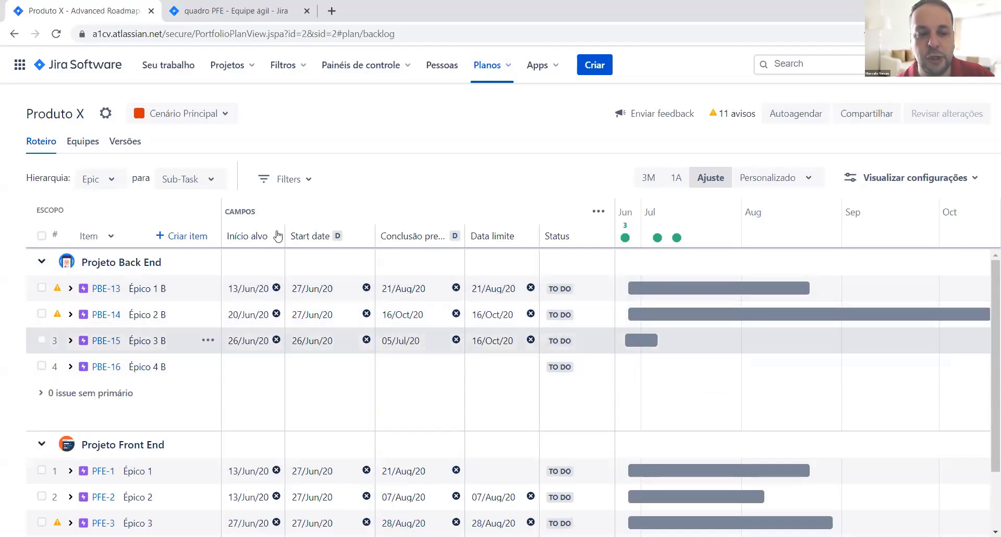
Group the roadmap by release (Lançar) and expand the Release 2 groups of Projeto Back End and Projeto Front End.
left_click(901, 182)
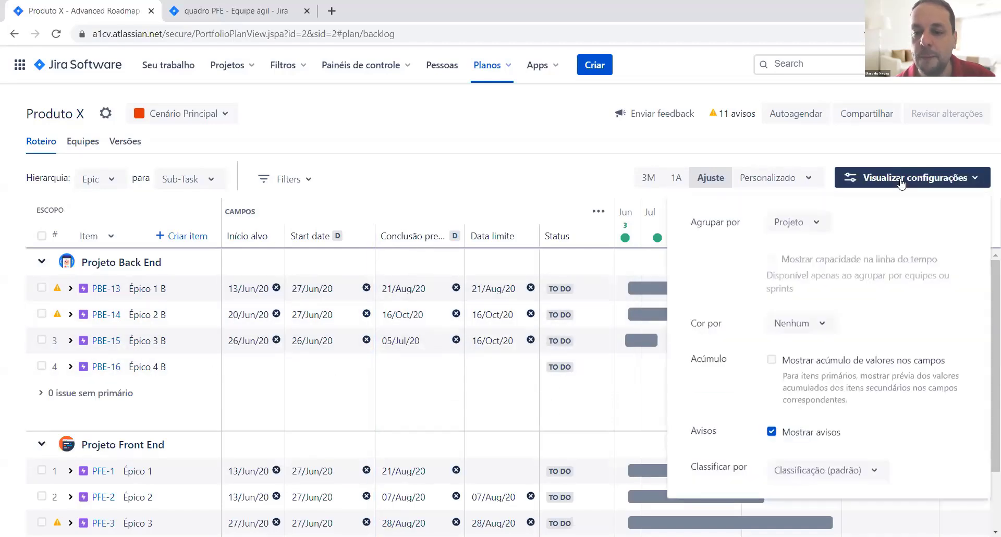
left_click(818, 225)
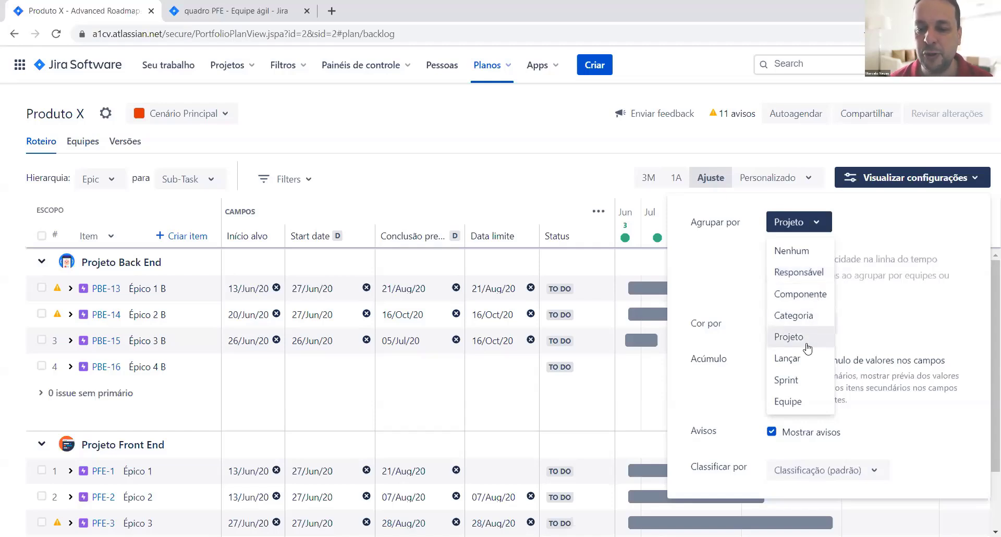
left_click(806, 359)
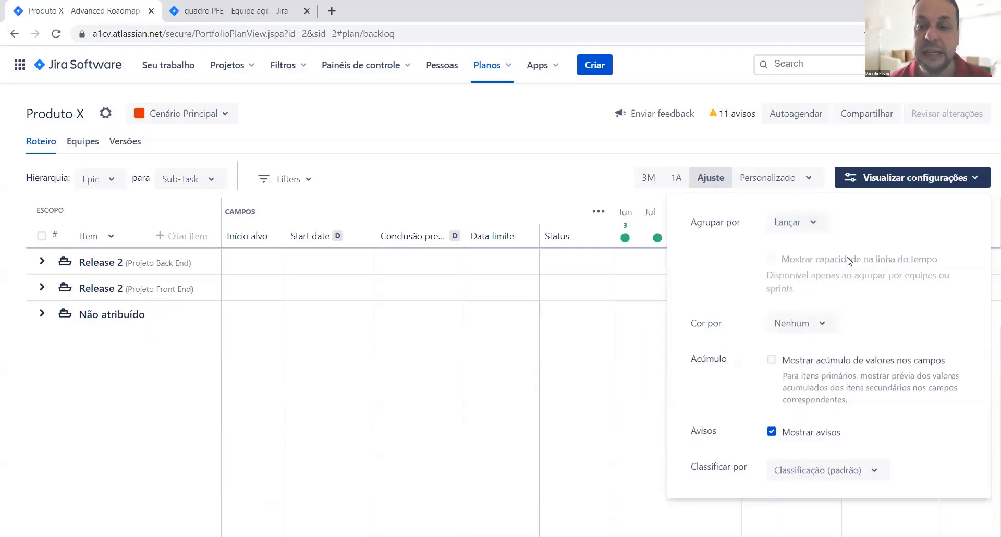
left_click(892, 184)
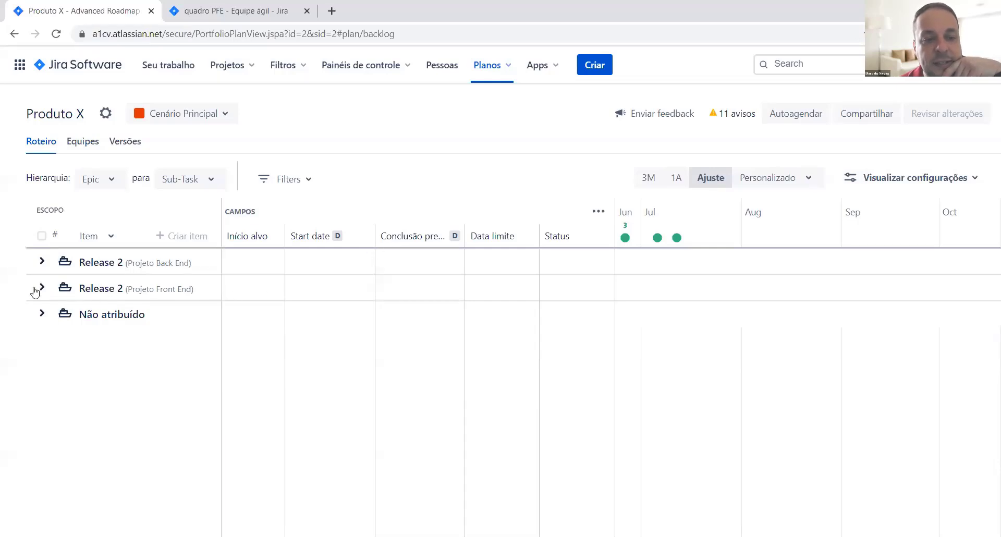
left_click(41, 261)
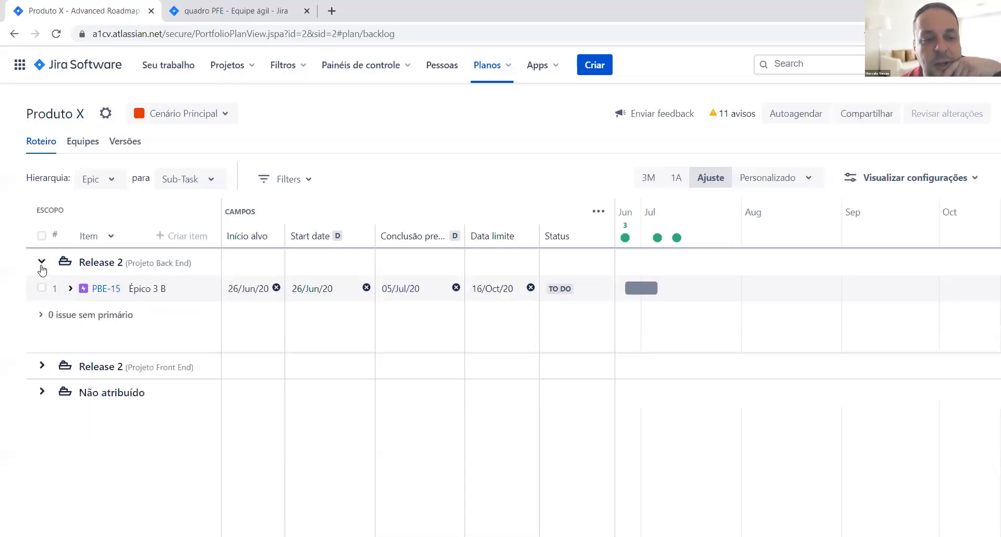
left_click(40, 368)
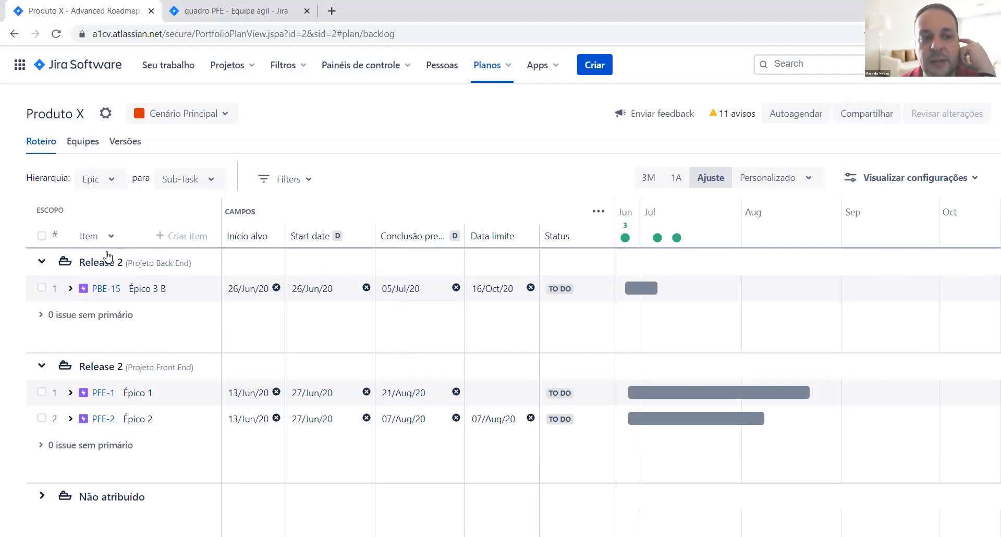
Group the roadmap by Equipe and expand the Não atribuído group to view its epics.
left_click(891, 180)
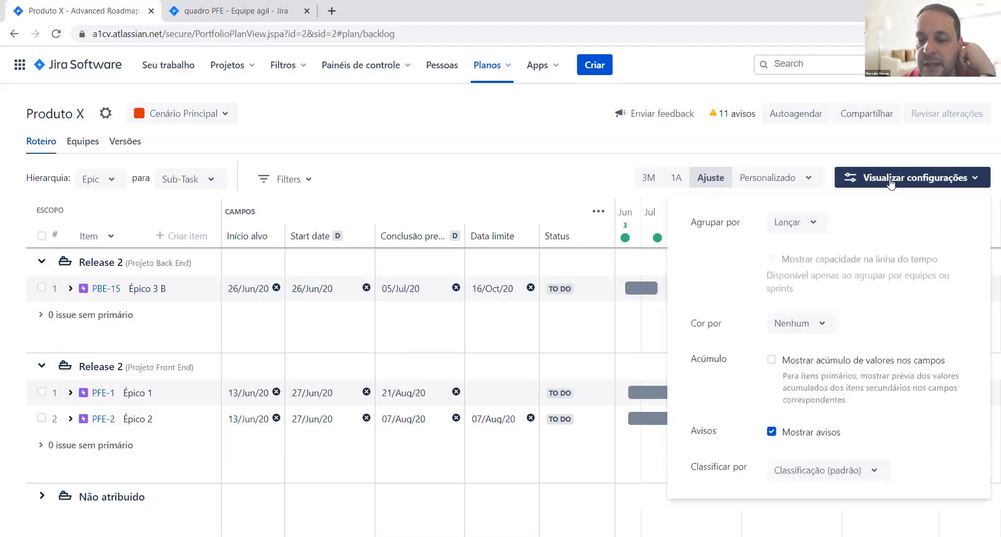
left_click(810, 224)
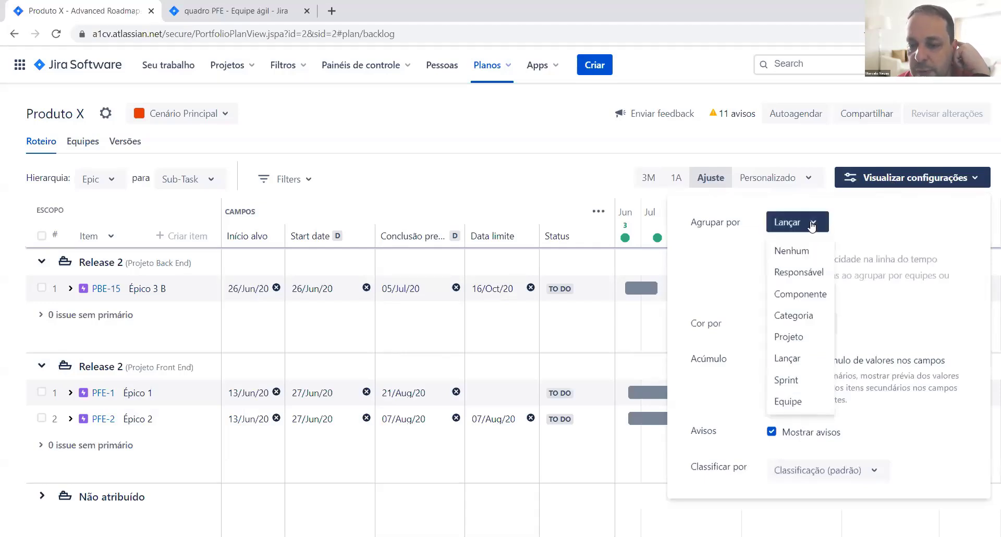
left_click(803, 400)
left_click(606, 155)
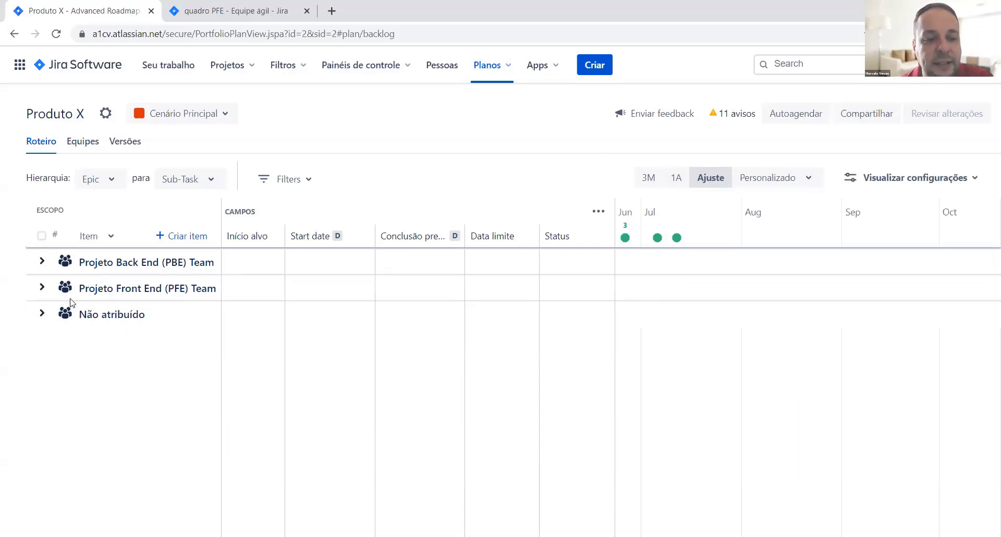
left_click(41, 314)
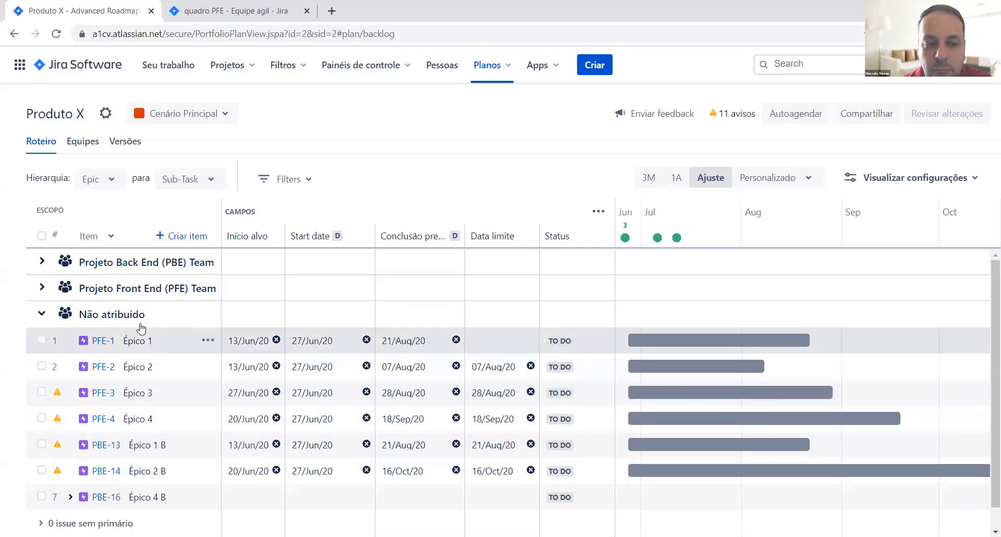
Expand the Projeto Front End and Projeto Back End team groups to view their epics, and leave all team groups collapsed.
left_click(42, 314)
left_click(41, 290)
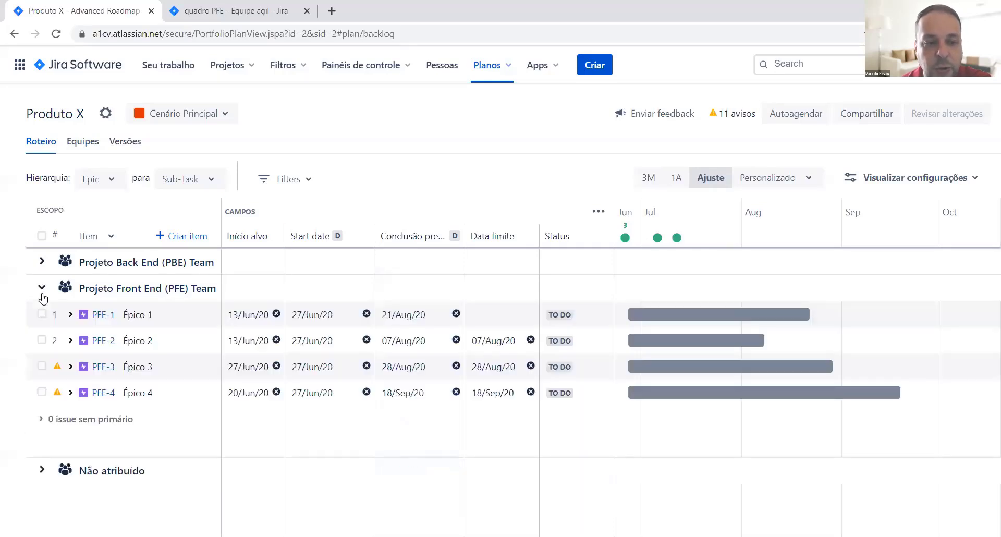
left_click(42, 263)
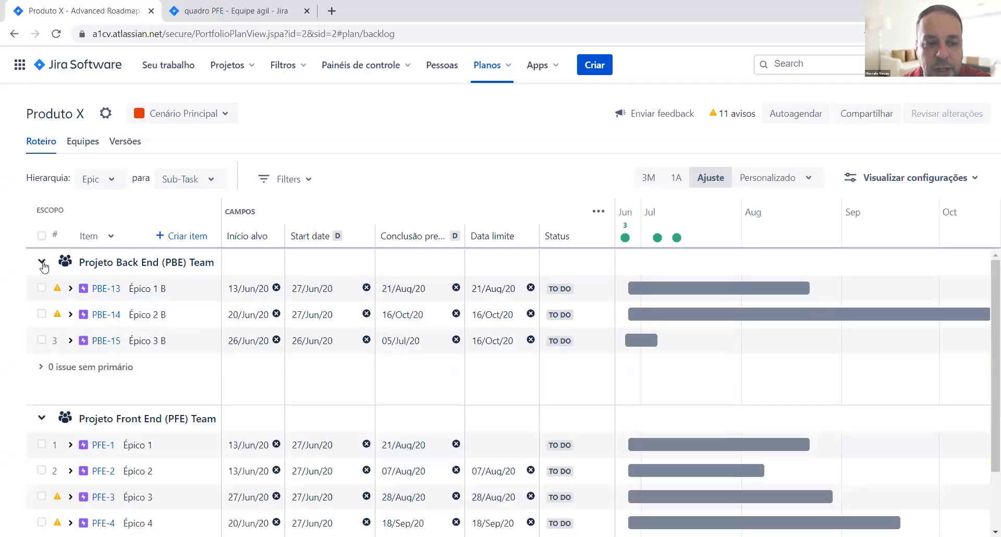
left_click(43, 263)
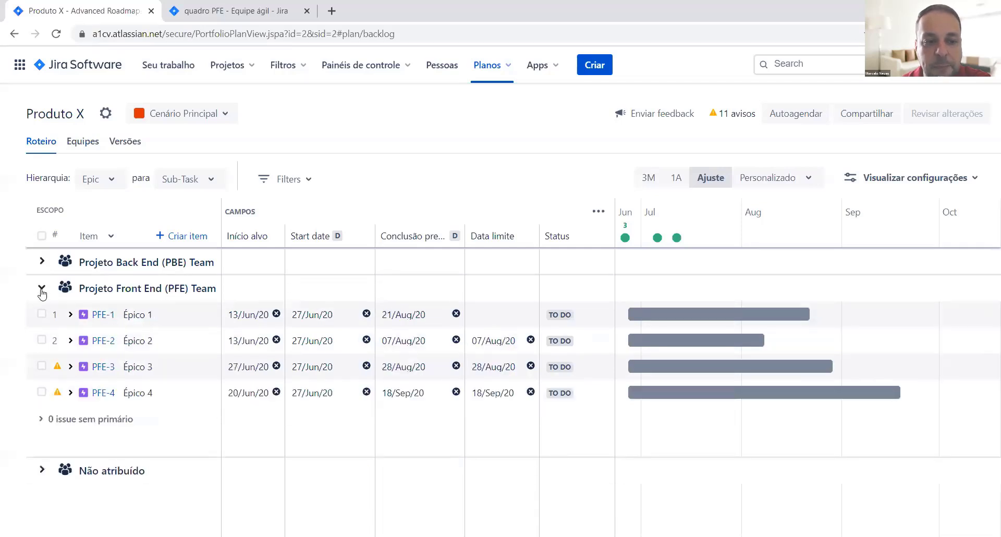
left_click(42, 290)
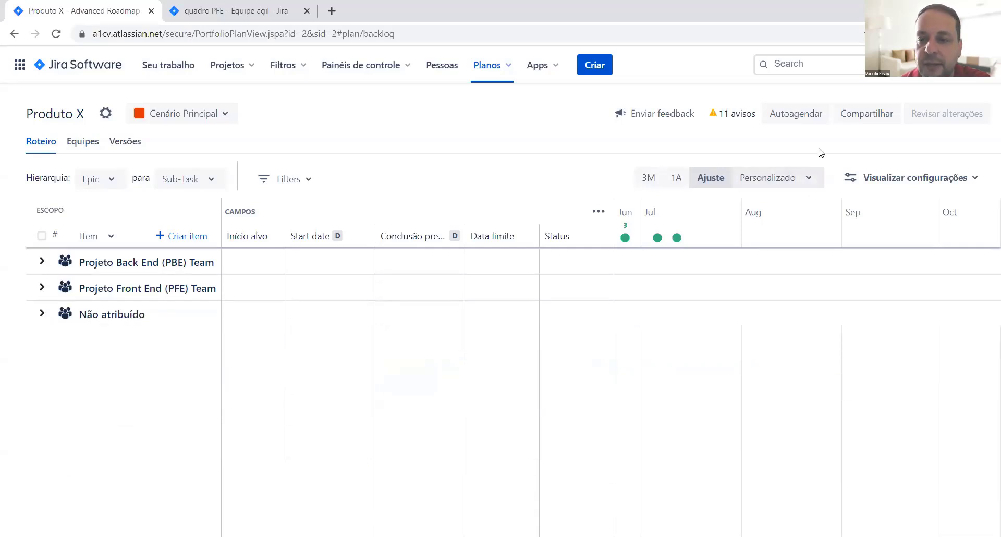
View the plan's link sharing options and close them without sharing the roadmap.
left_click(854, 115)
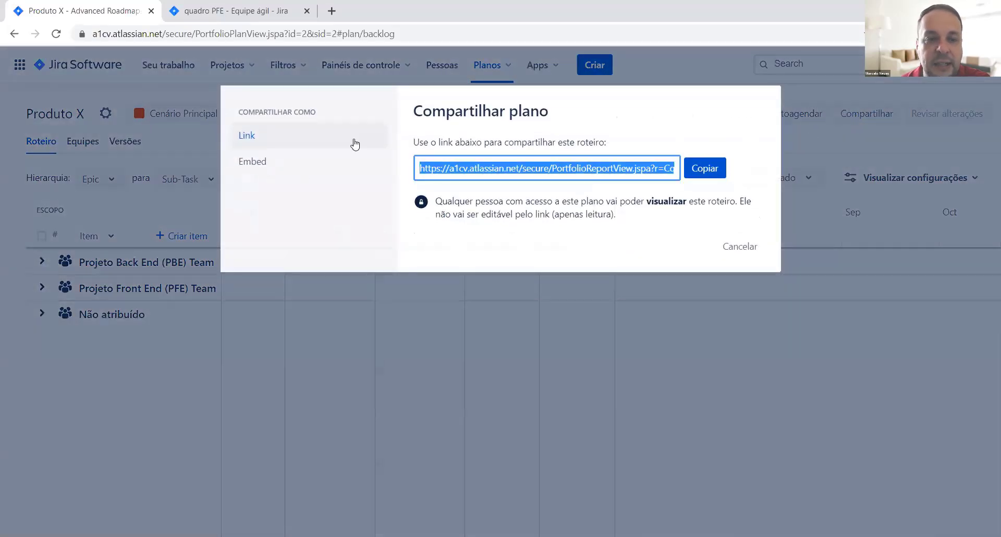
left_click(740, 248)
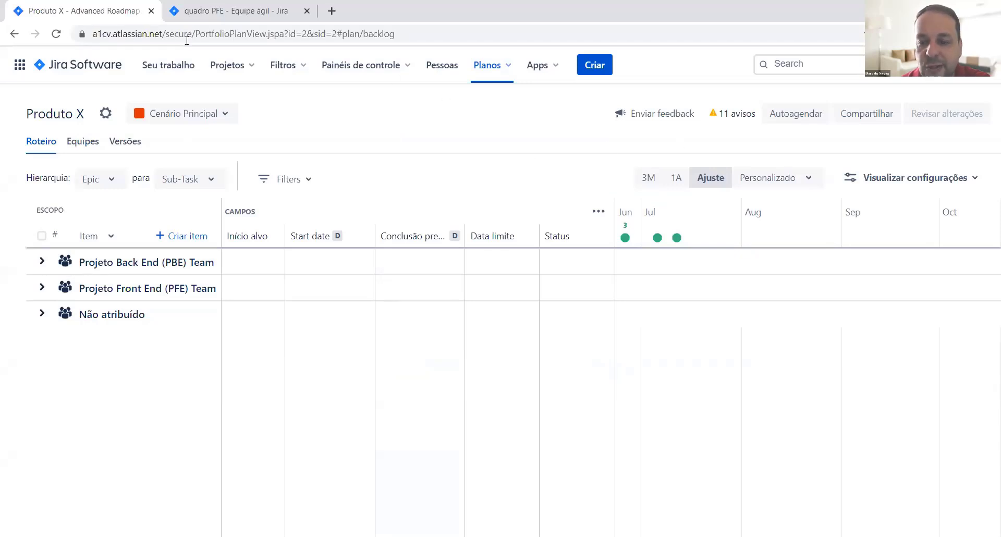
left_click(924, 185)
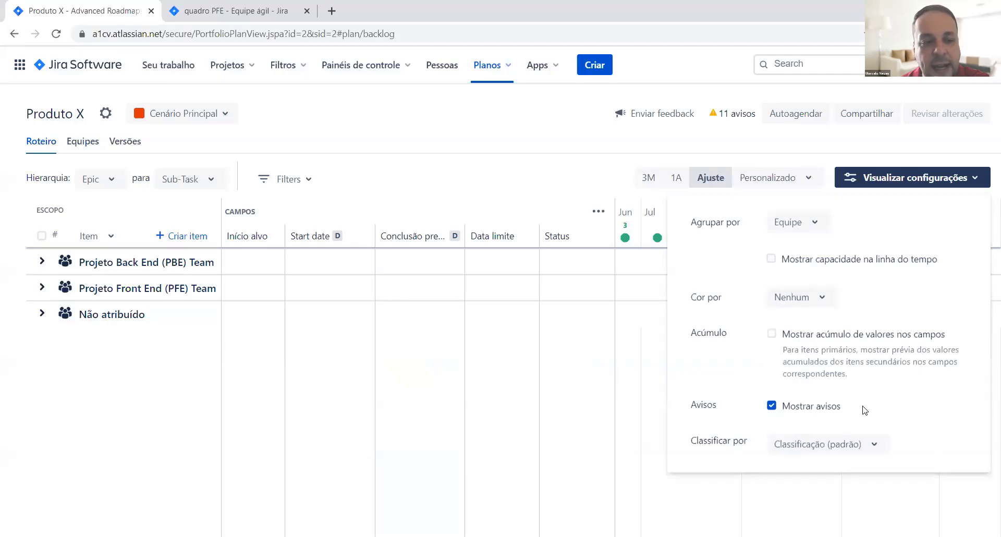
left_click(388, 138)
left_click(865, 115)
left_click(754, 246)
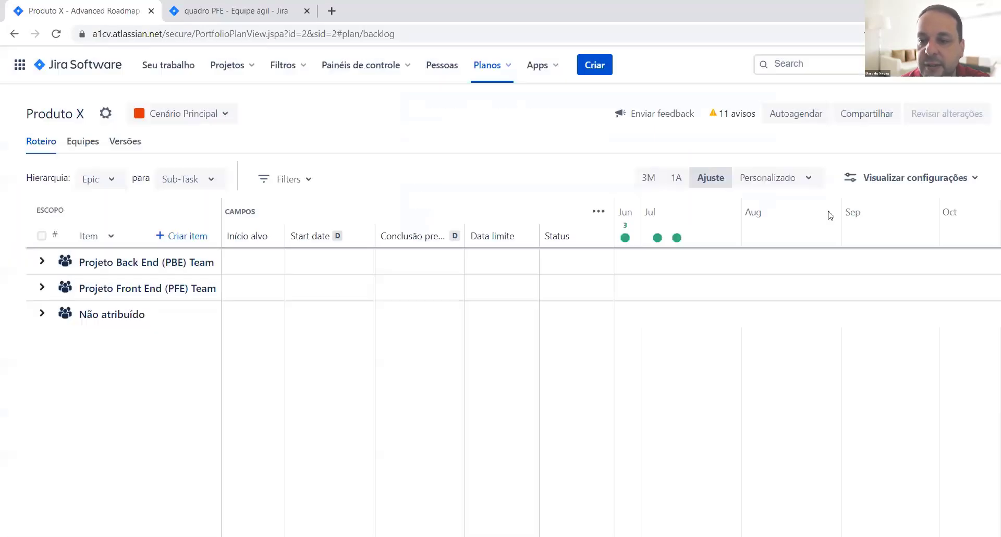
Turn the roadmap's Mostrar avisos option off and back on.
left_click(889, 188)
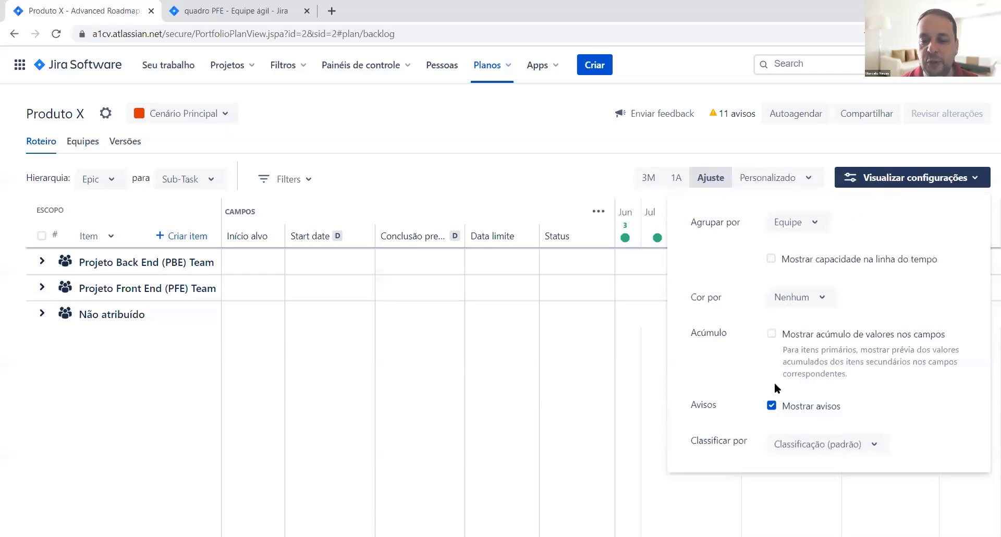
left_click(772, 407)
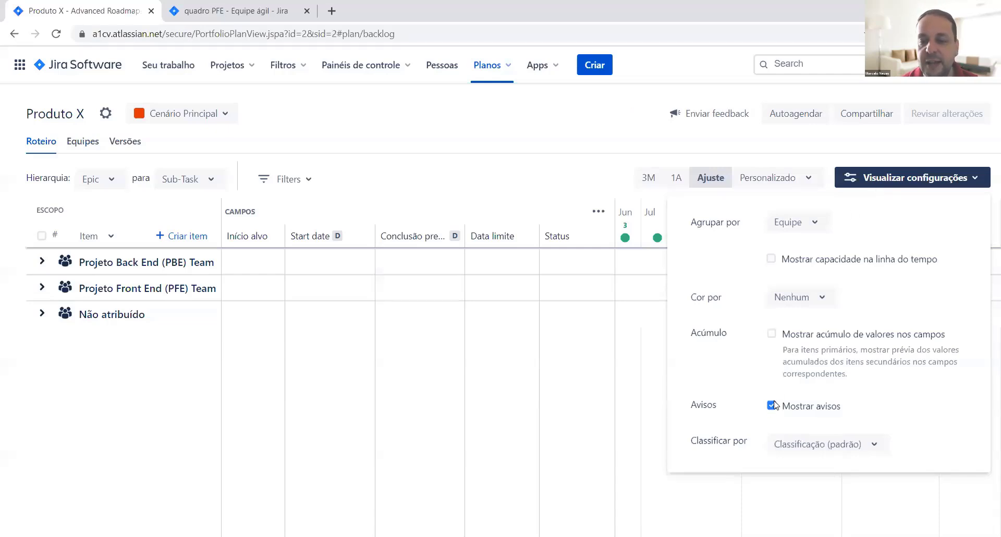
left_click(774, 407)
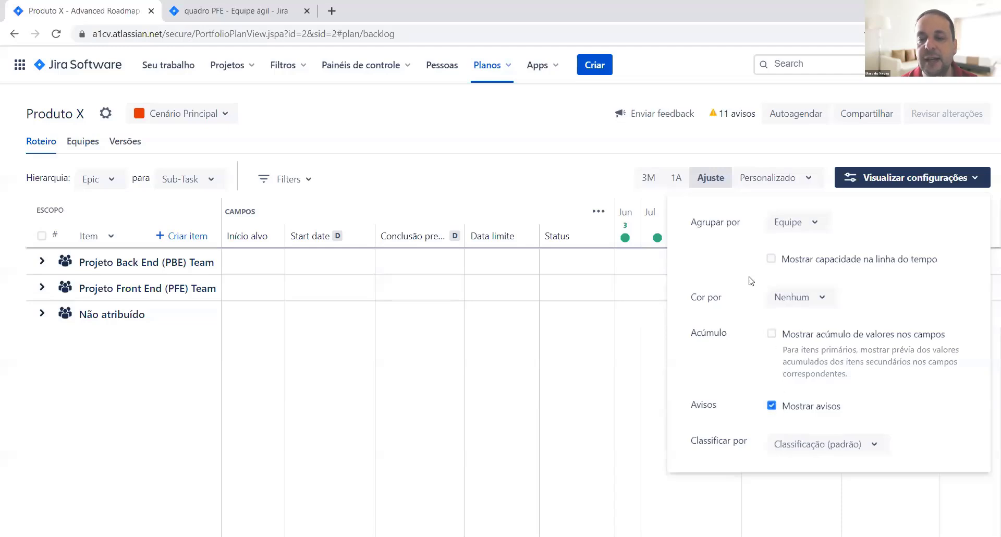
Review the timeline's custom date range and the available roadmap filters, keeping the Ajuste range.
left_click(769, 177)
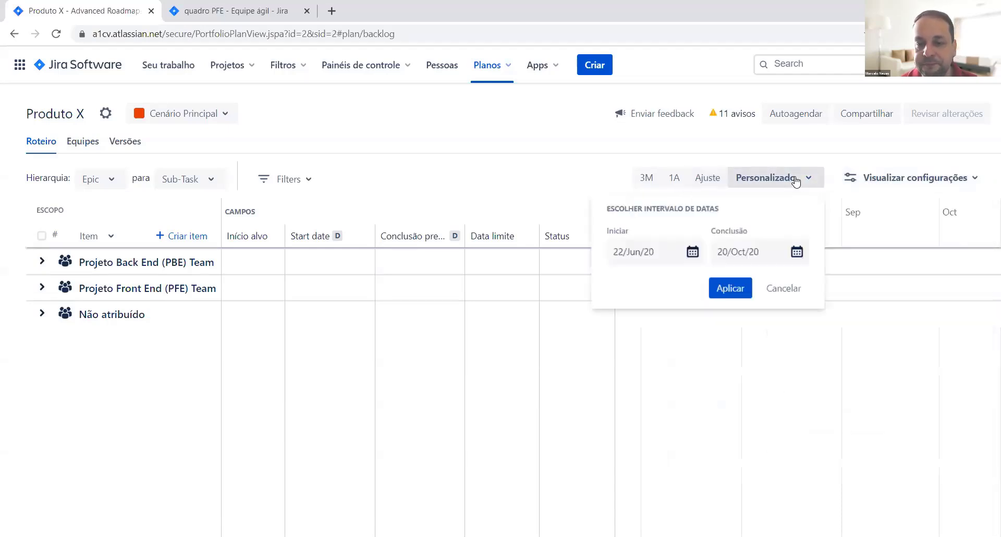
left_click(698, 180)
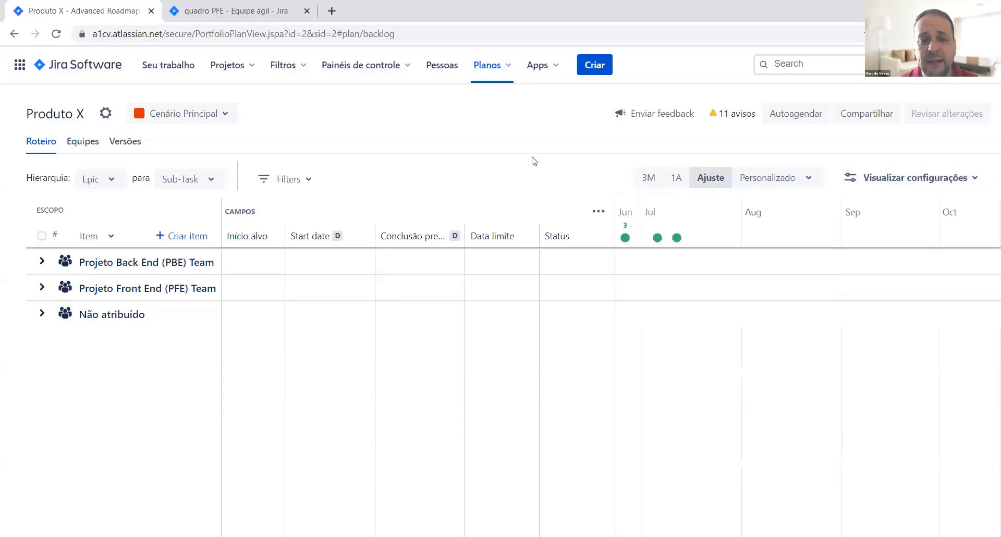
left_click(927, 182)
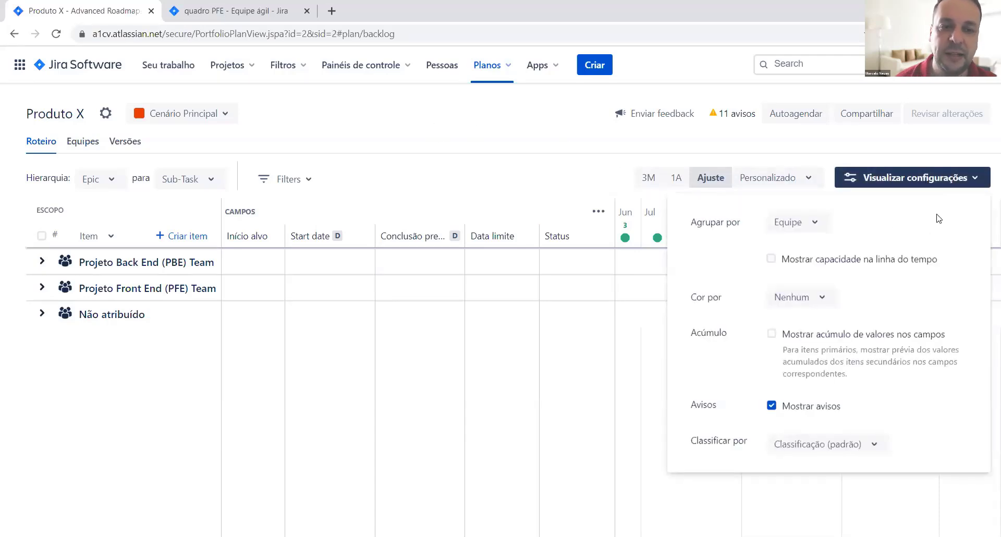
left_click(935, 156)
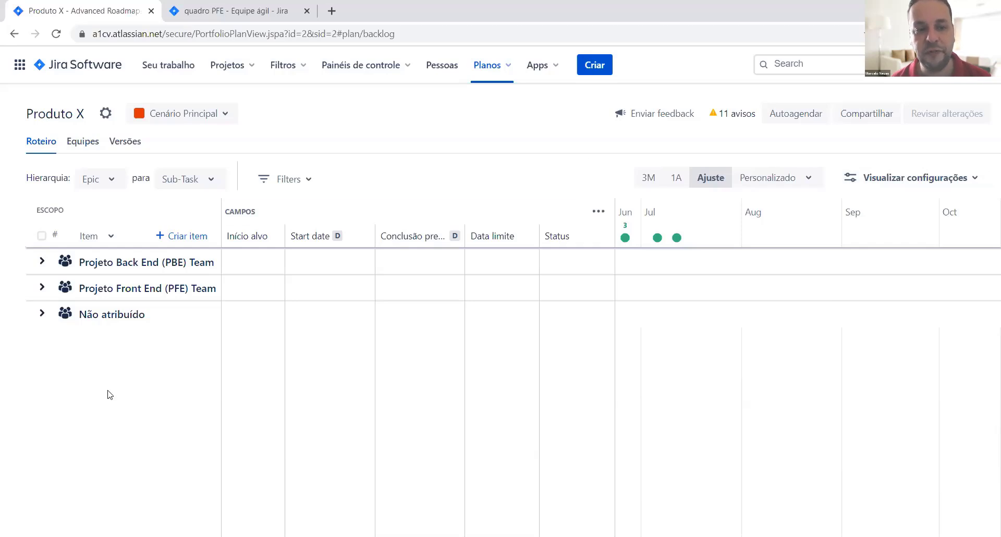
left_click(307, 180)
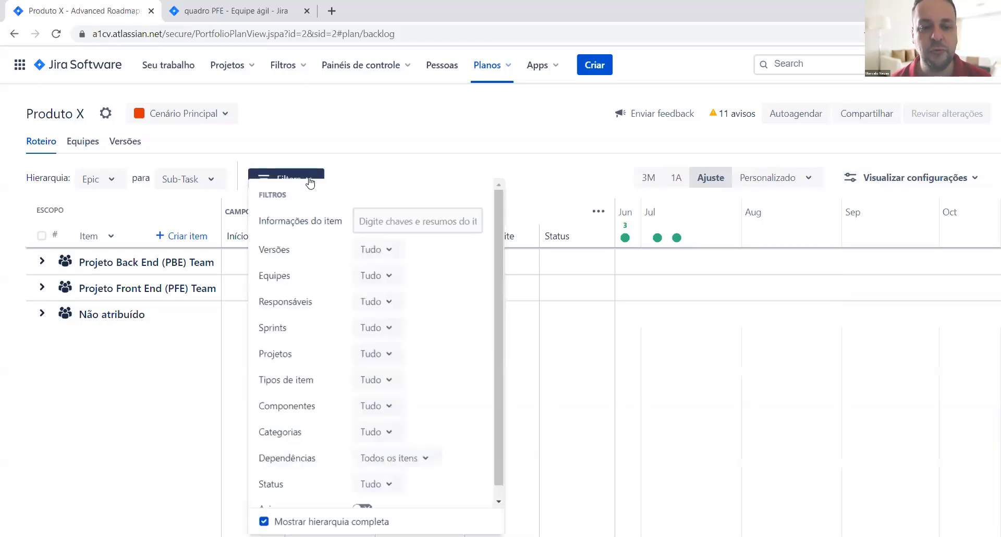
left_click(355, 171)
Review the roadmap's grouping options in the view settings and group it by Projeto.
left_click(944, 178)
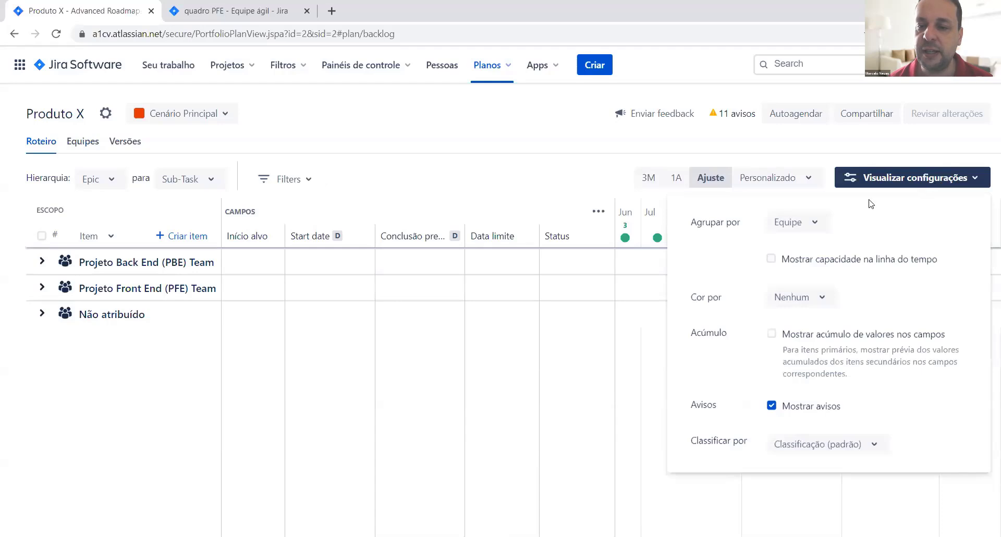
left_click(803, 228)
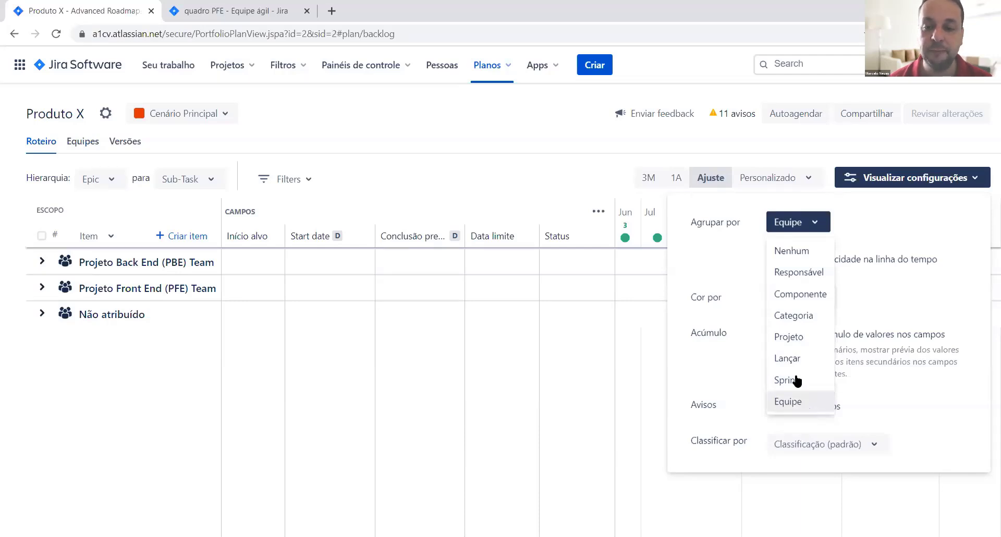
left_click(751, 217)
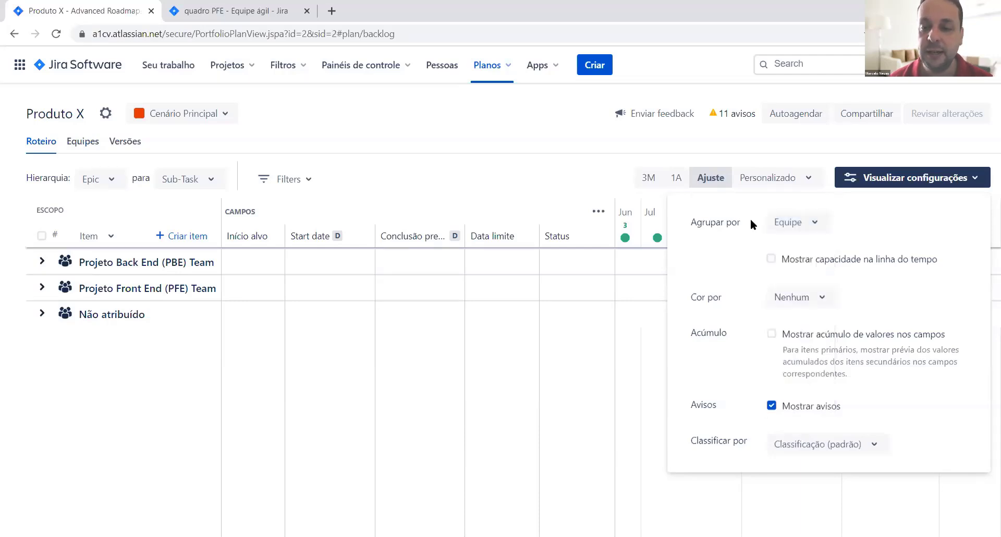
left_click(783, 301)
left_click(825, 304)
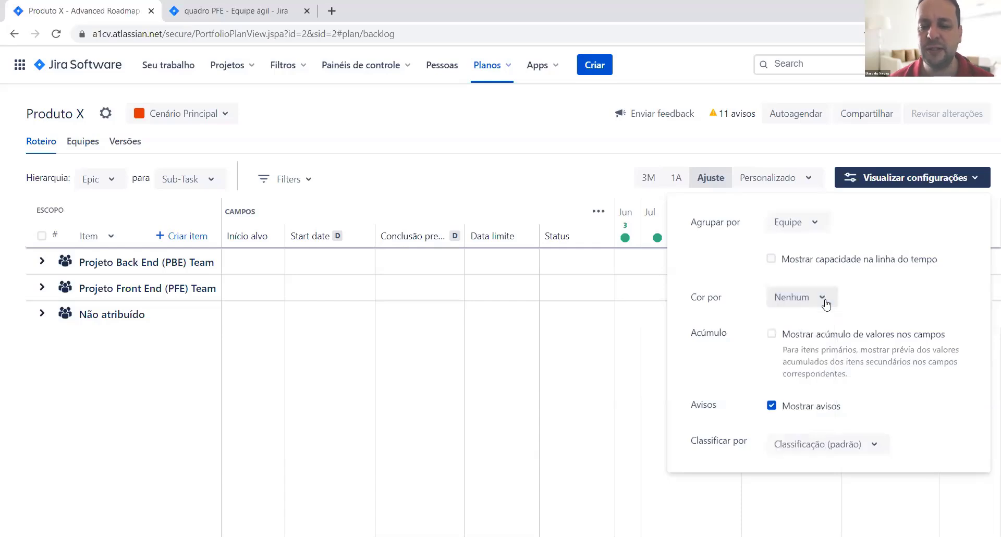
left_click(801, 226)
left_click(799, 338)
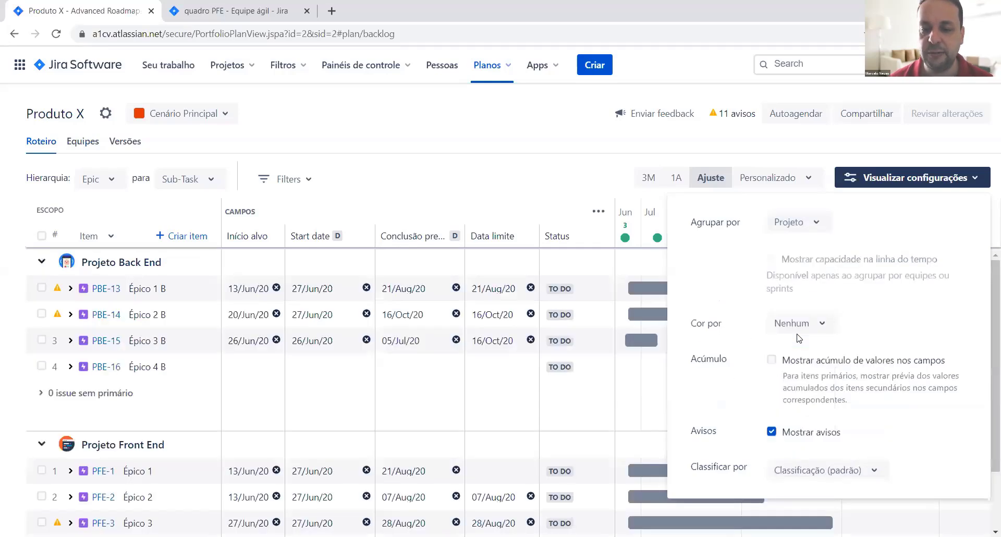
View the Classificar por sorting options and the other view settings without changing the sort order.
left_click(862, 466)
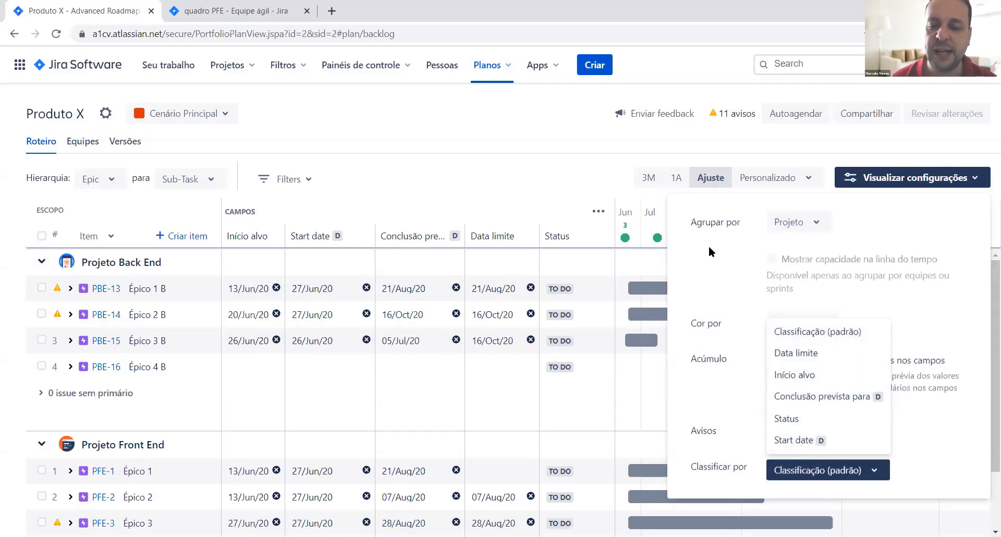
left_click(671, 141)
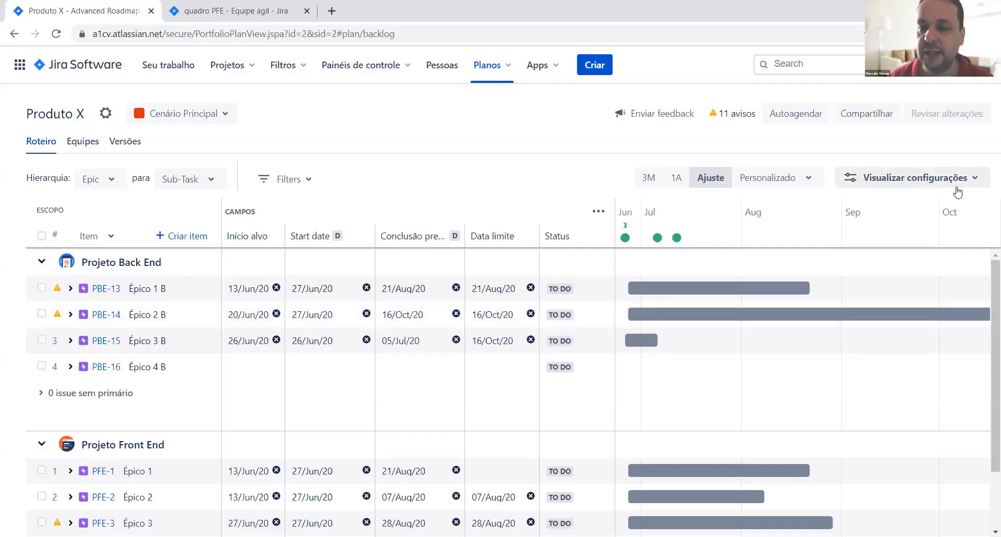
left_click(981, 182)
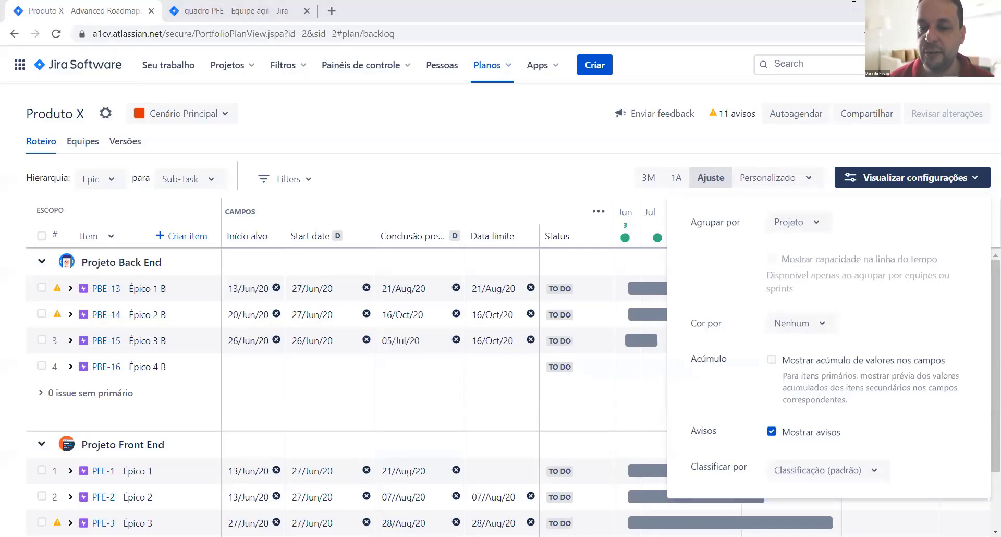
left_click(534, 141)
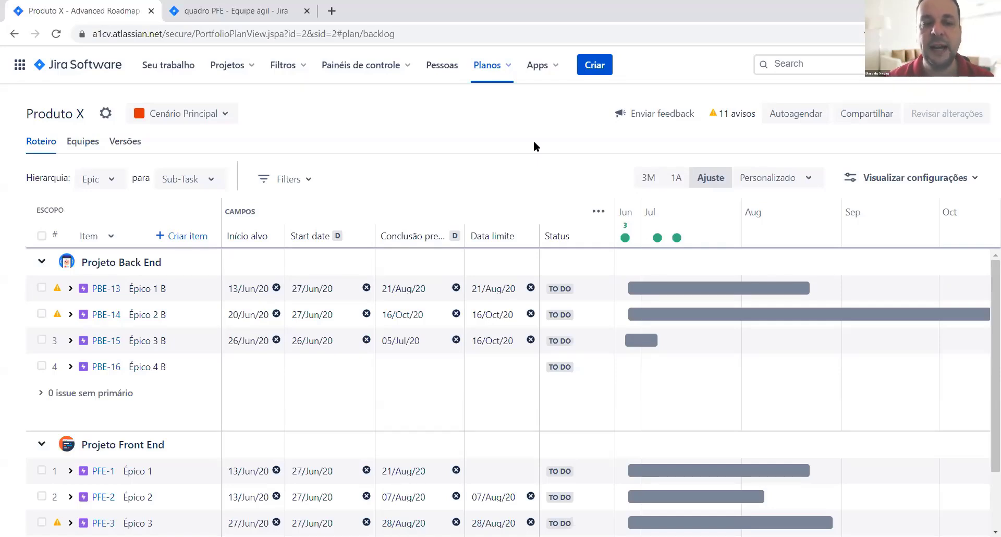
View the releases offered by the Versões filter and close it without filtering the roadmap.
left_click(307, 182)
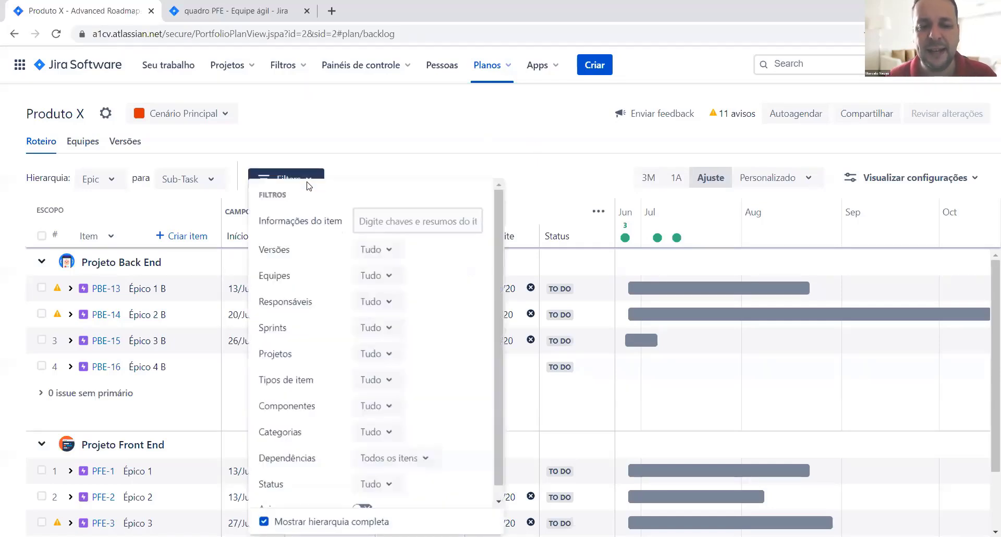
left_click(392, 248)
scroll(404, 388, "down", 2)
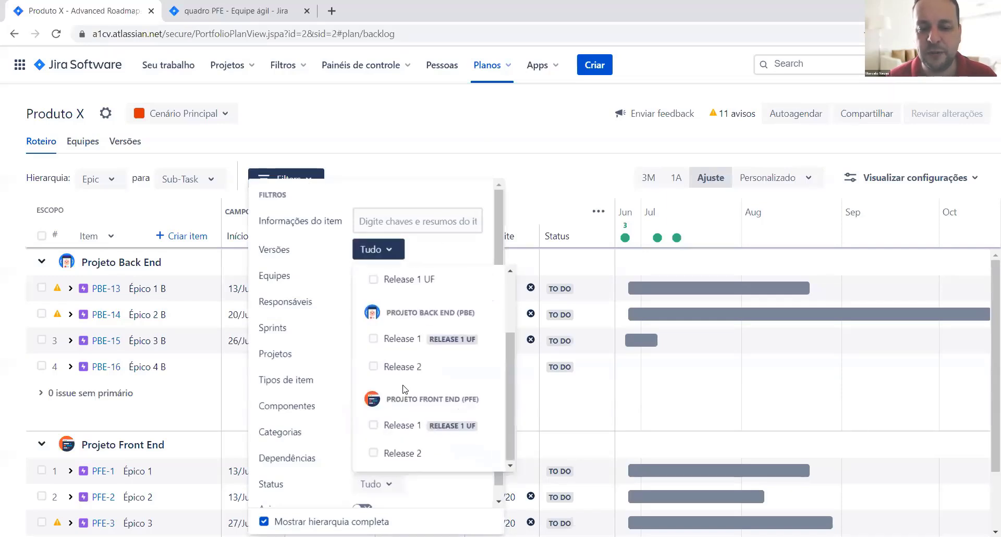
left_click(425, 143)
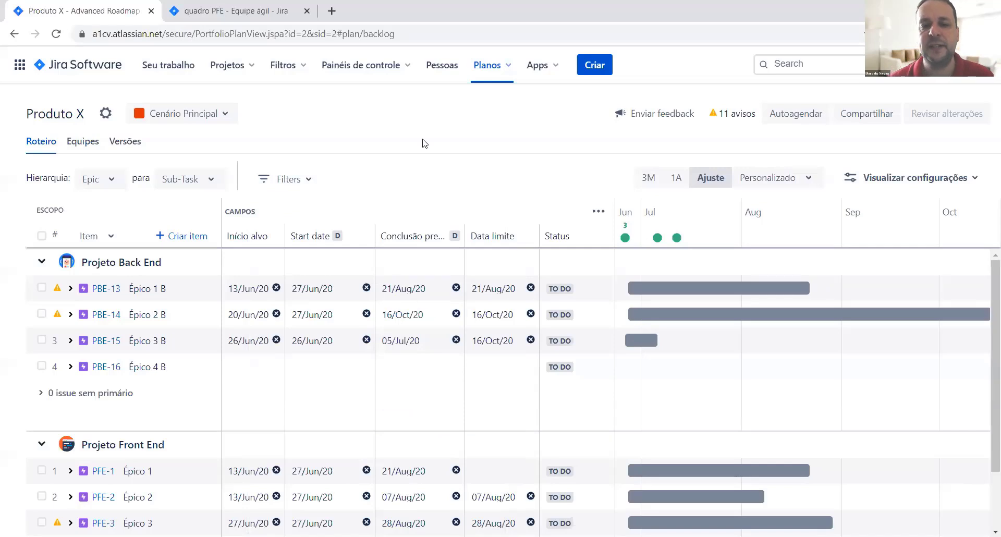